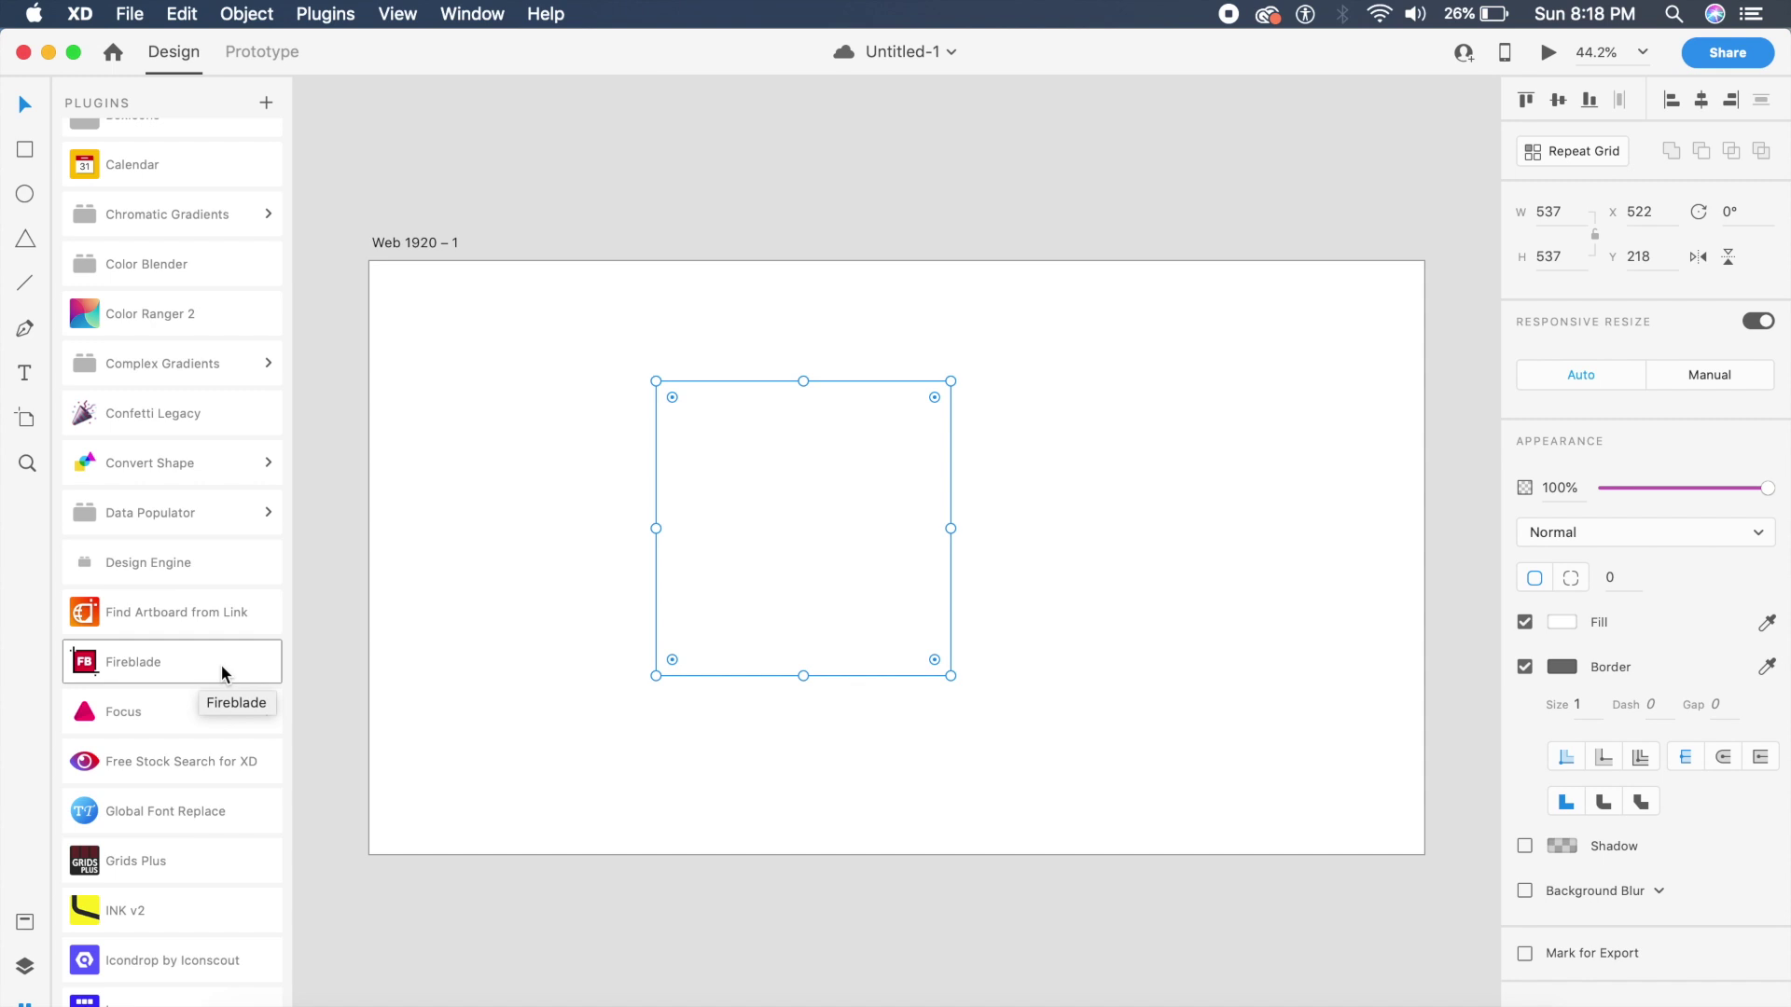
Open the Fireblade plugin from the installed plugins list.
left_click(221, 665)
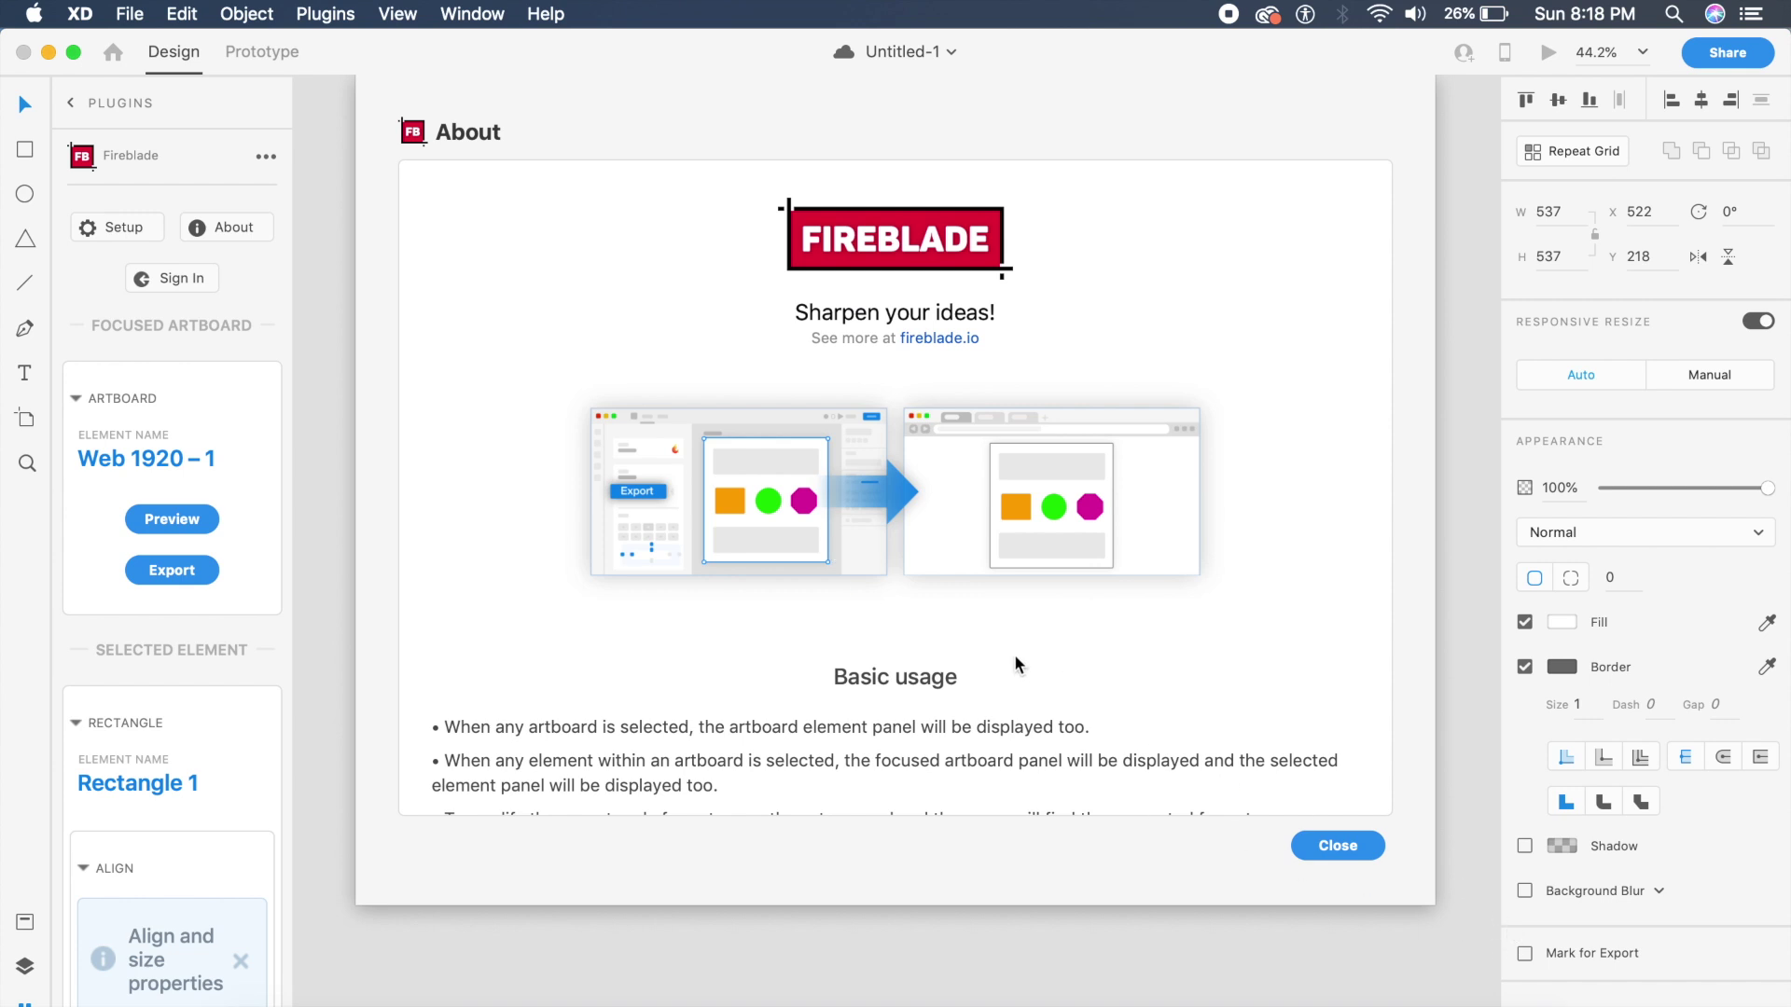
Read through Fireblade's About information, then close it.
scroll(1015, 664, "down", 2)
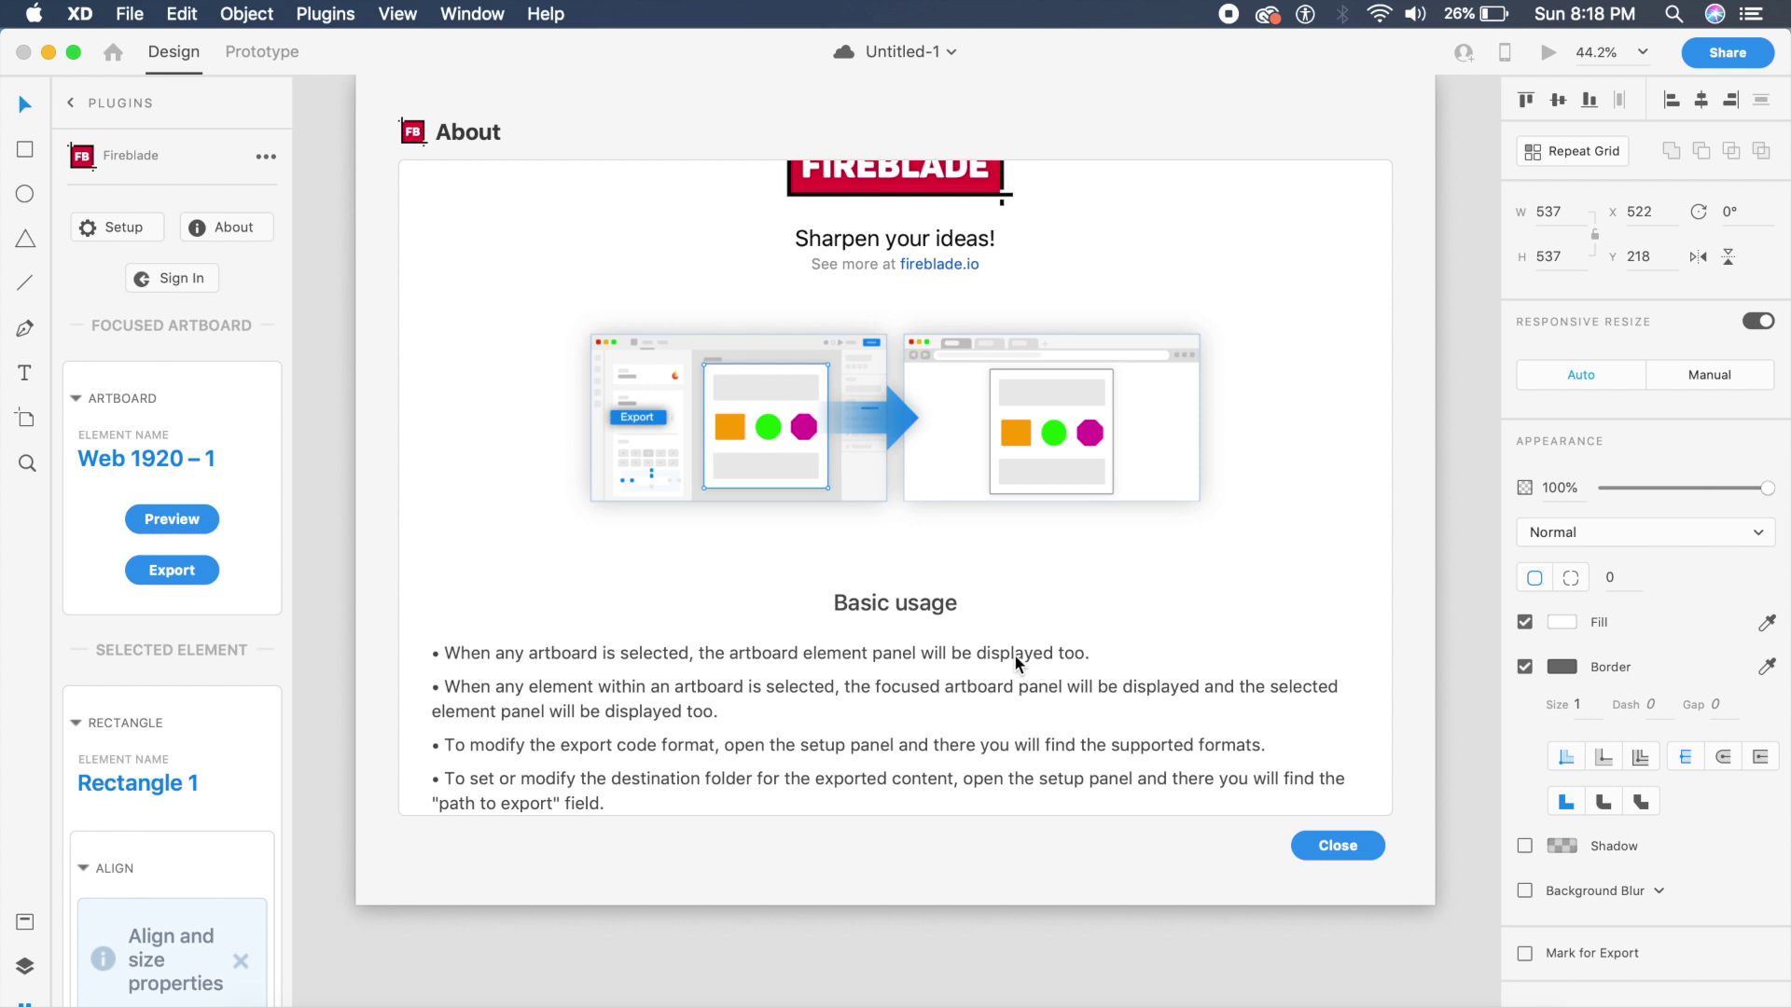
scroll(1015, 653, "up", 2)
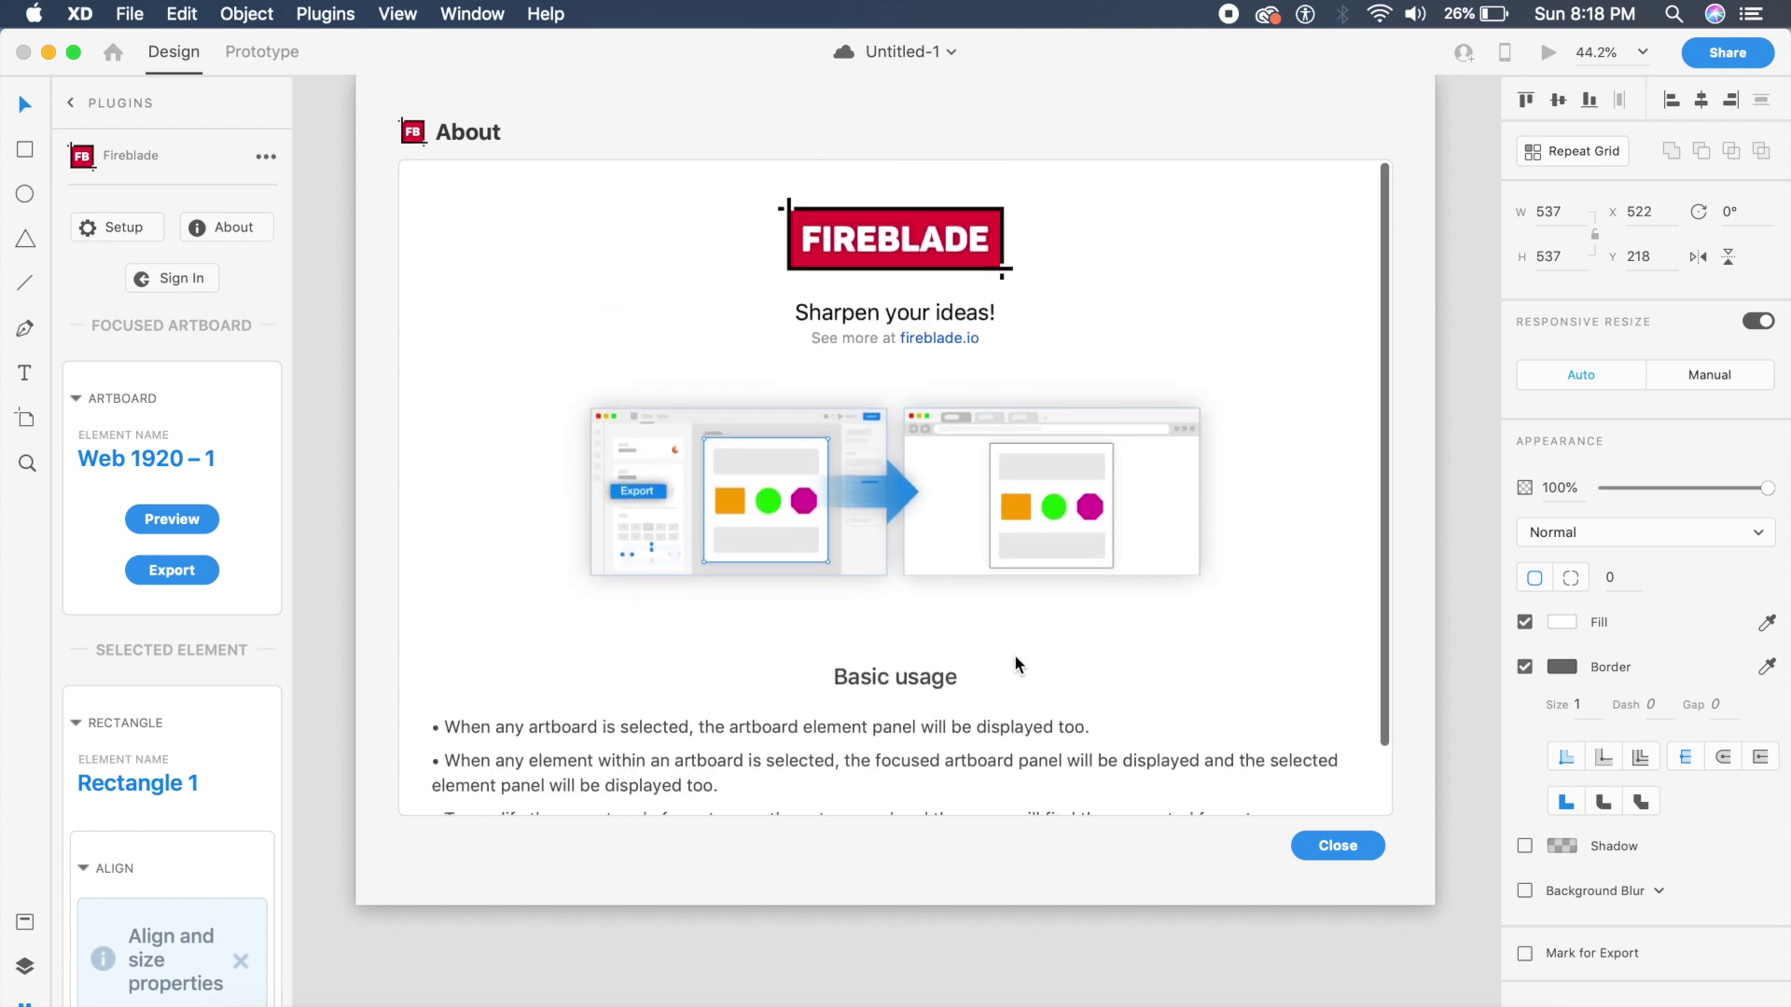
left_click(1336, 846)
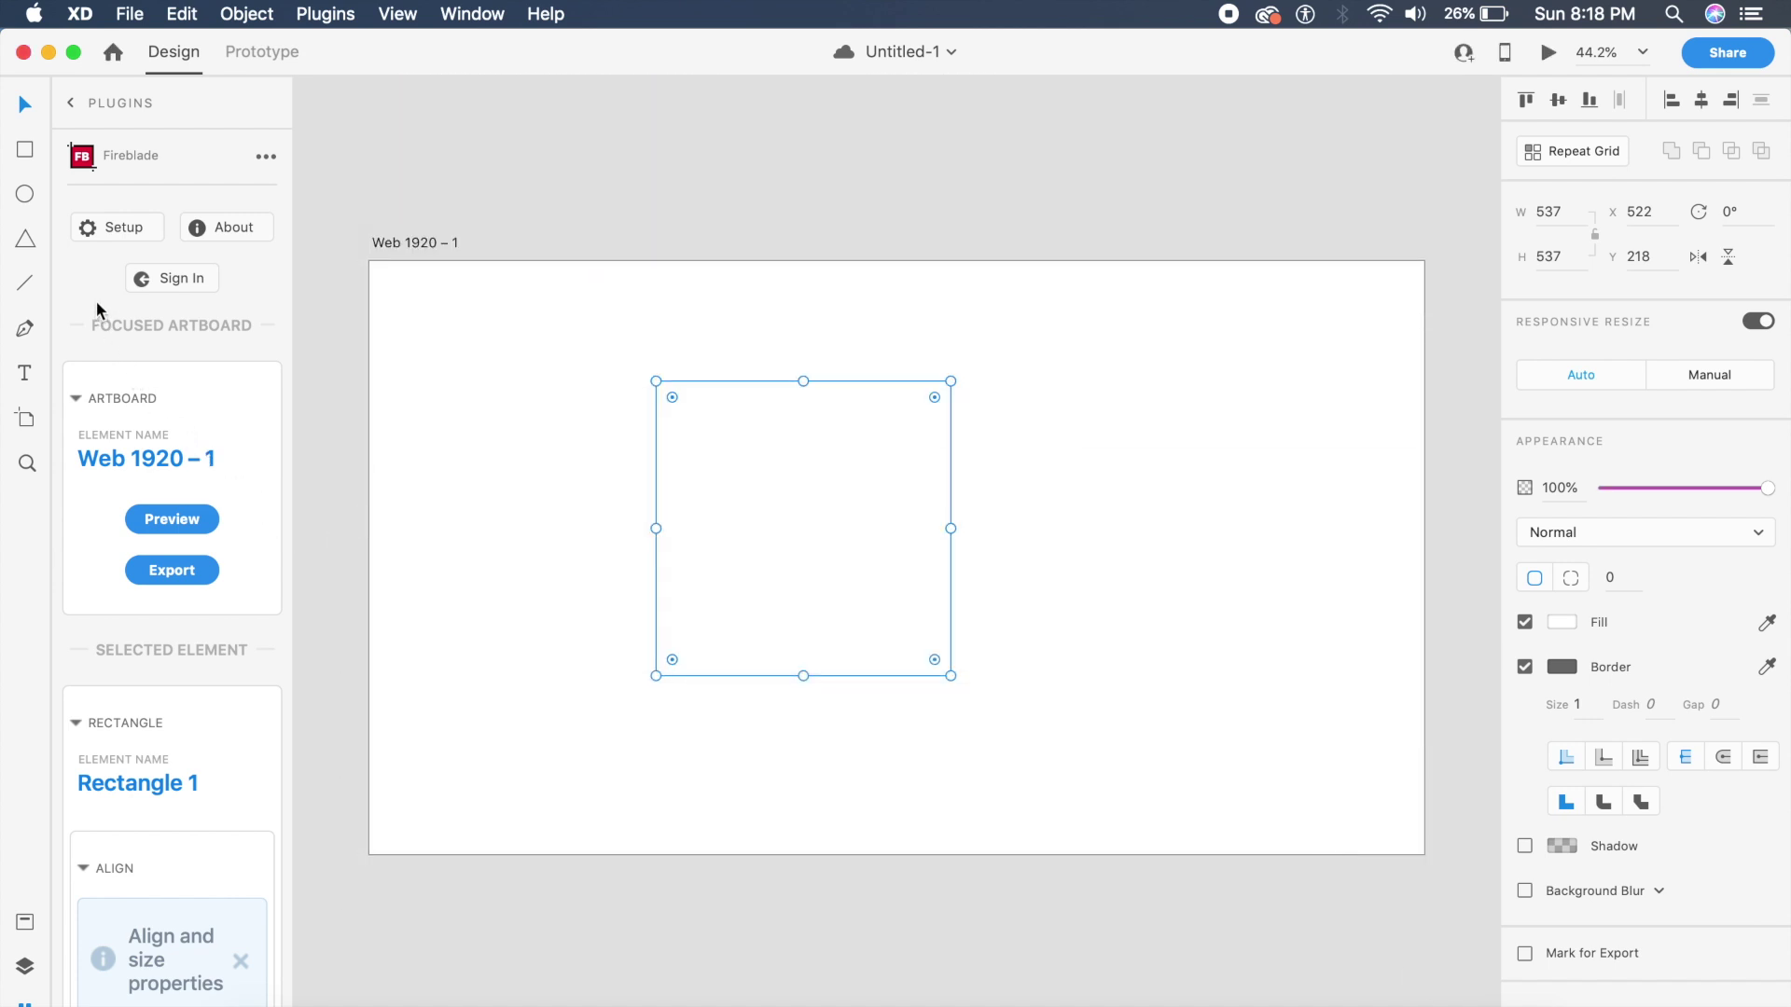
Review Fireblade's Align section and size fields, selecting Rectangle 1's height value.
scroll(173, 450, "down", 3)
scroll(171, 450, "down", 15)
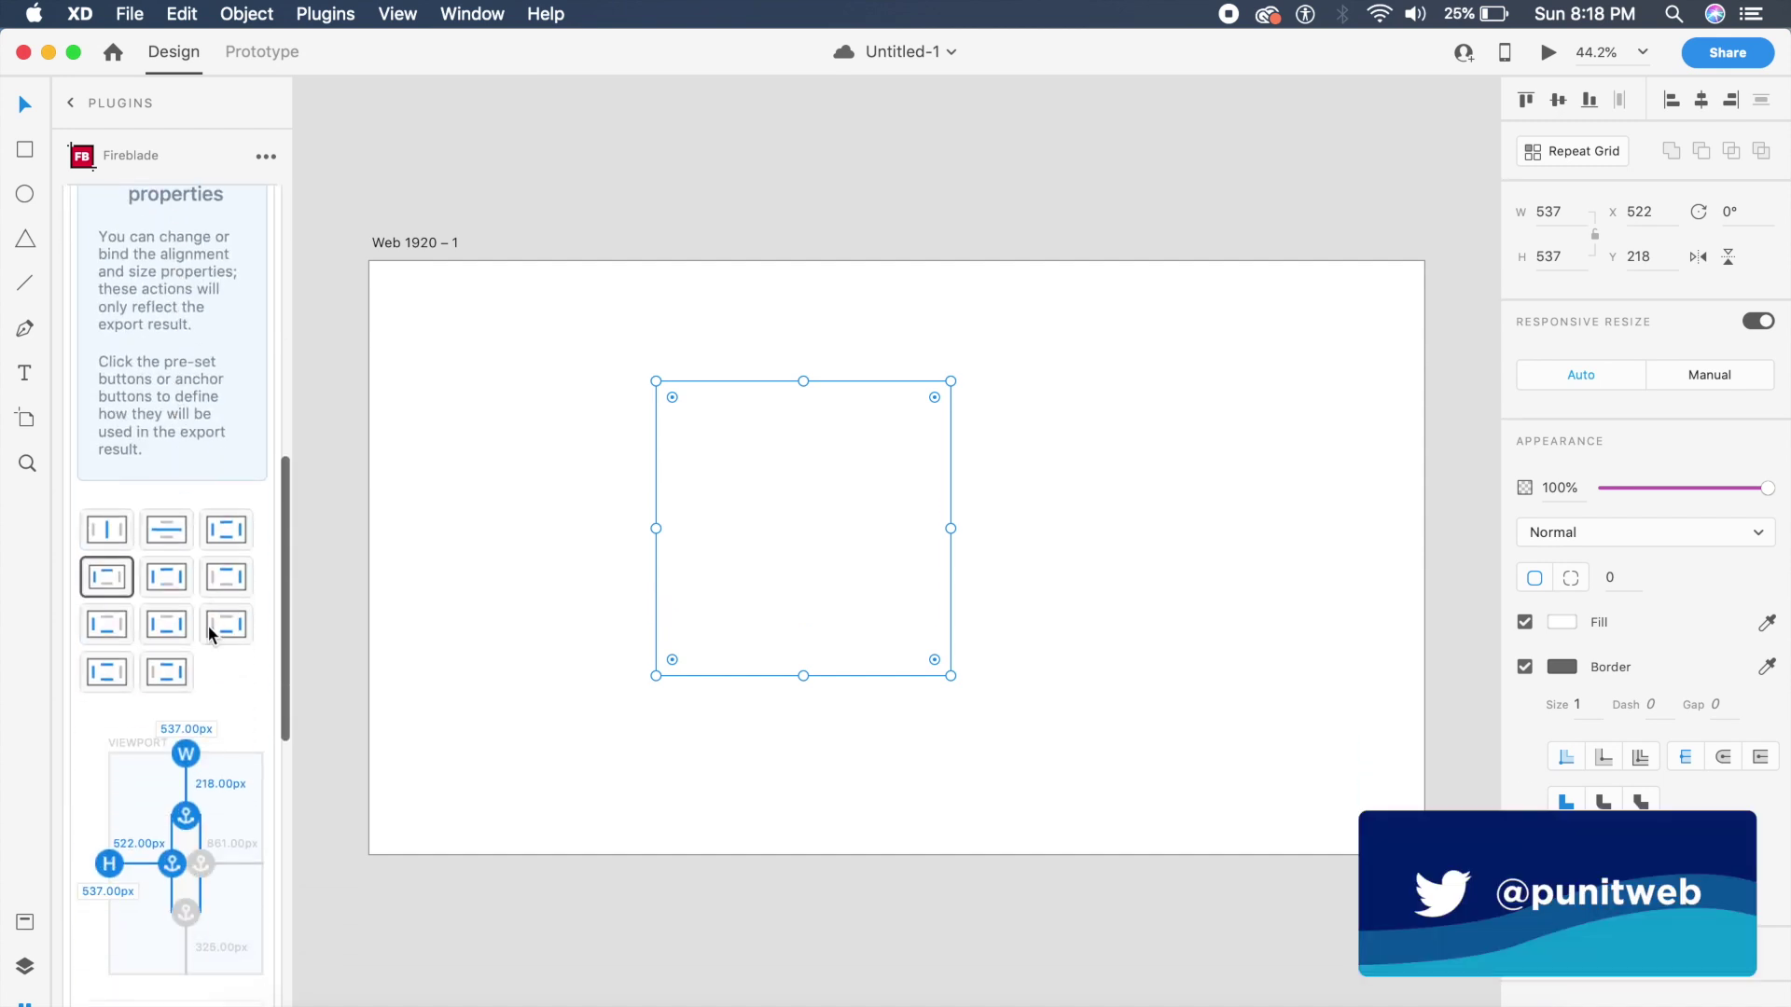
scroll(209, 632, "down", 7)
scroll(209, 630, "down", 11)
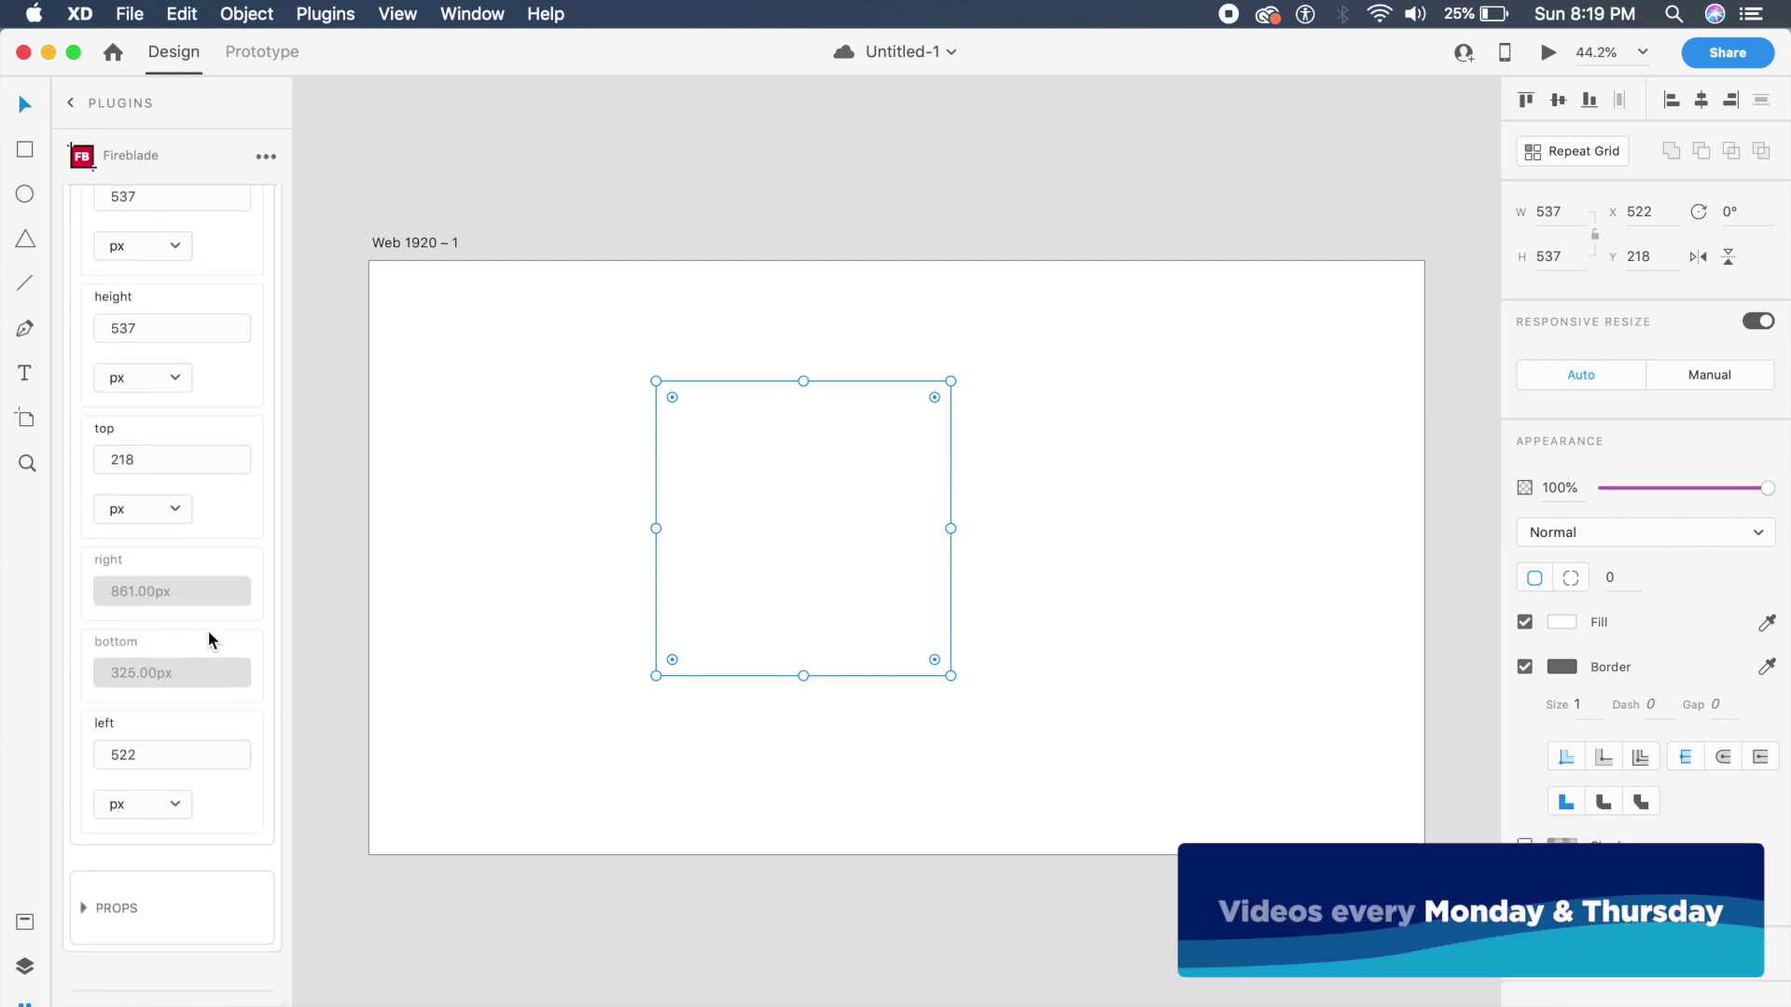
scroll(177, 686, "up", 5)
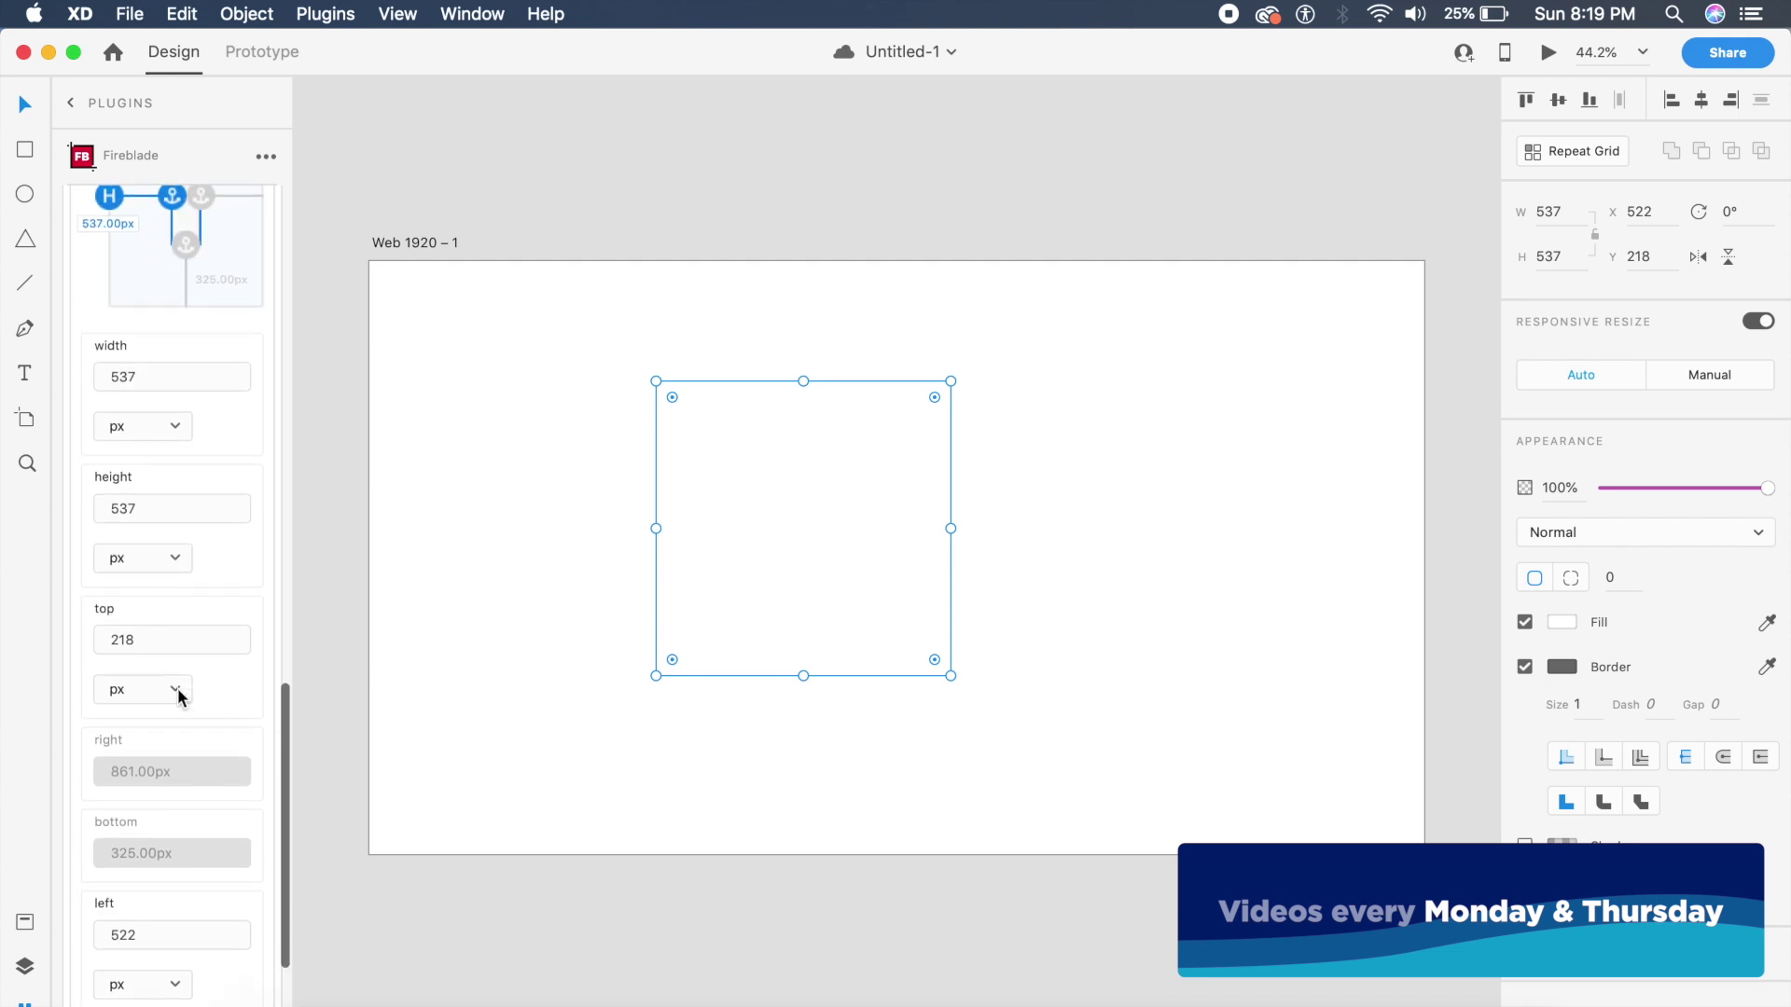
double_click(151, 552)
Dismiss the align and size help note and select the Web 1920 – 1 artboard.
scroll(153, 547, "up", 3)
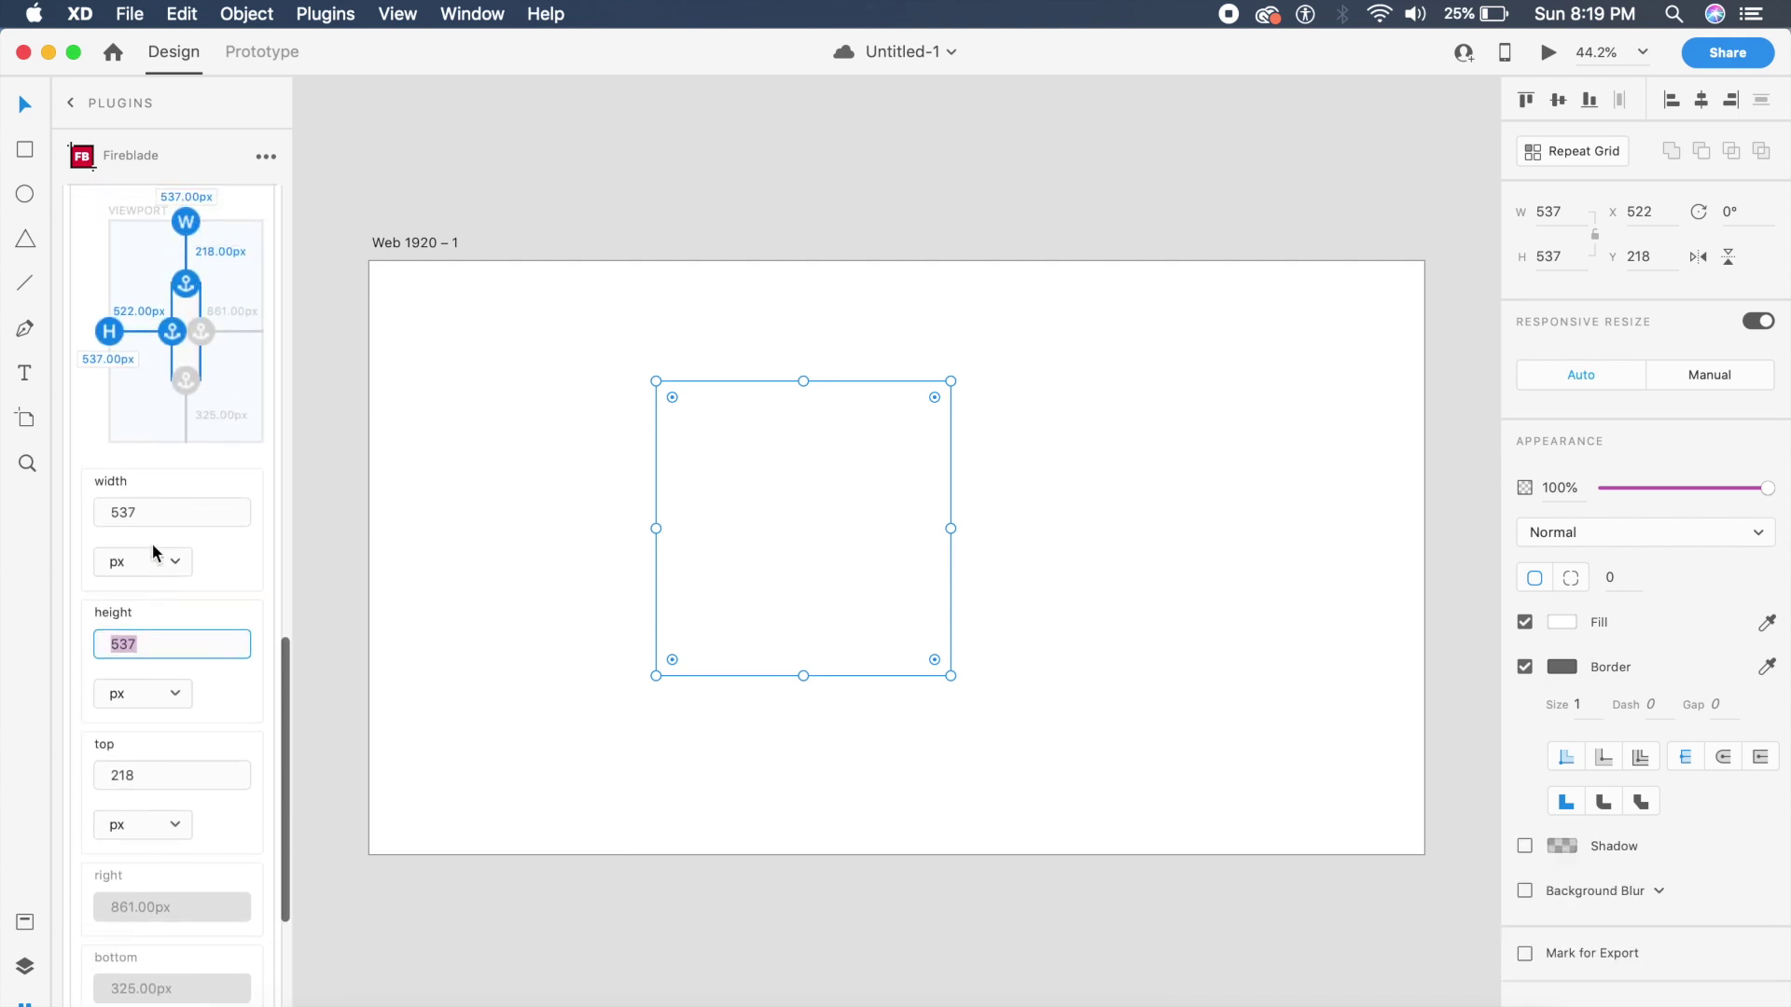
scroll(187, 526, "up", 10)
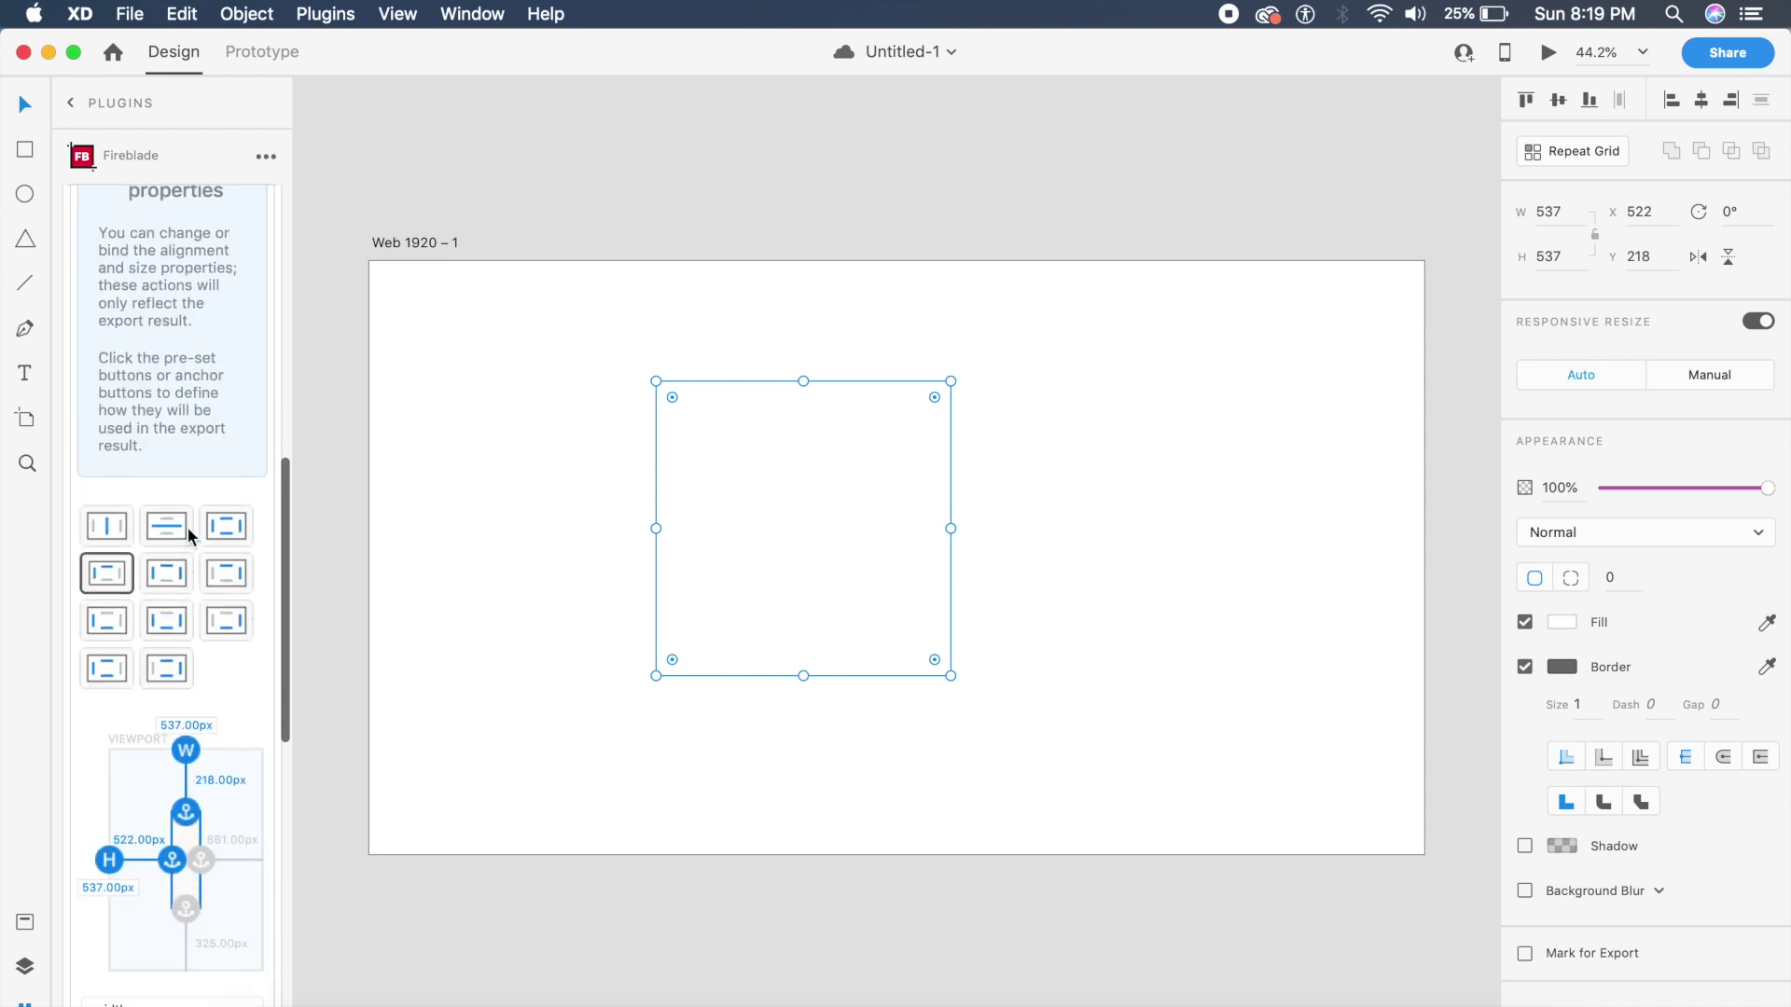
scroll(170, 522, "up", 5)
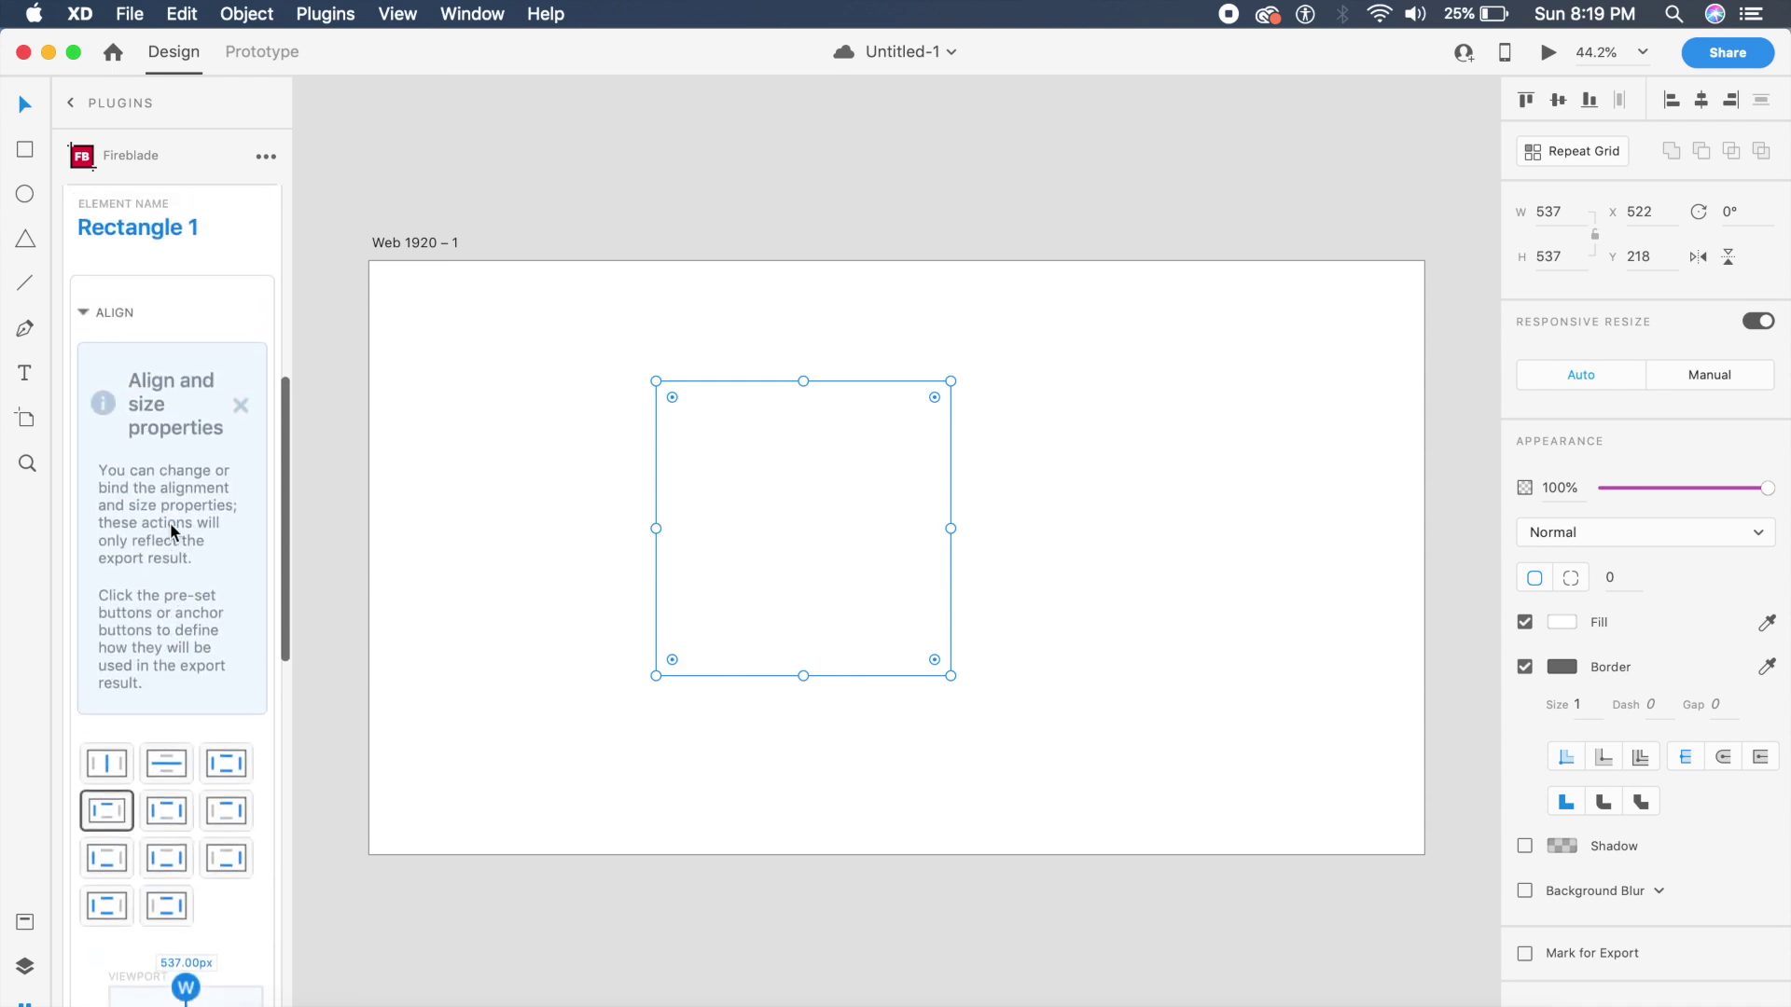
left_click(240, 410)
scroll(242, 414, "up", 3)
scroll(244, 414, "up", 2)
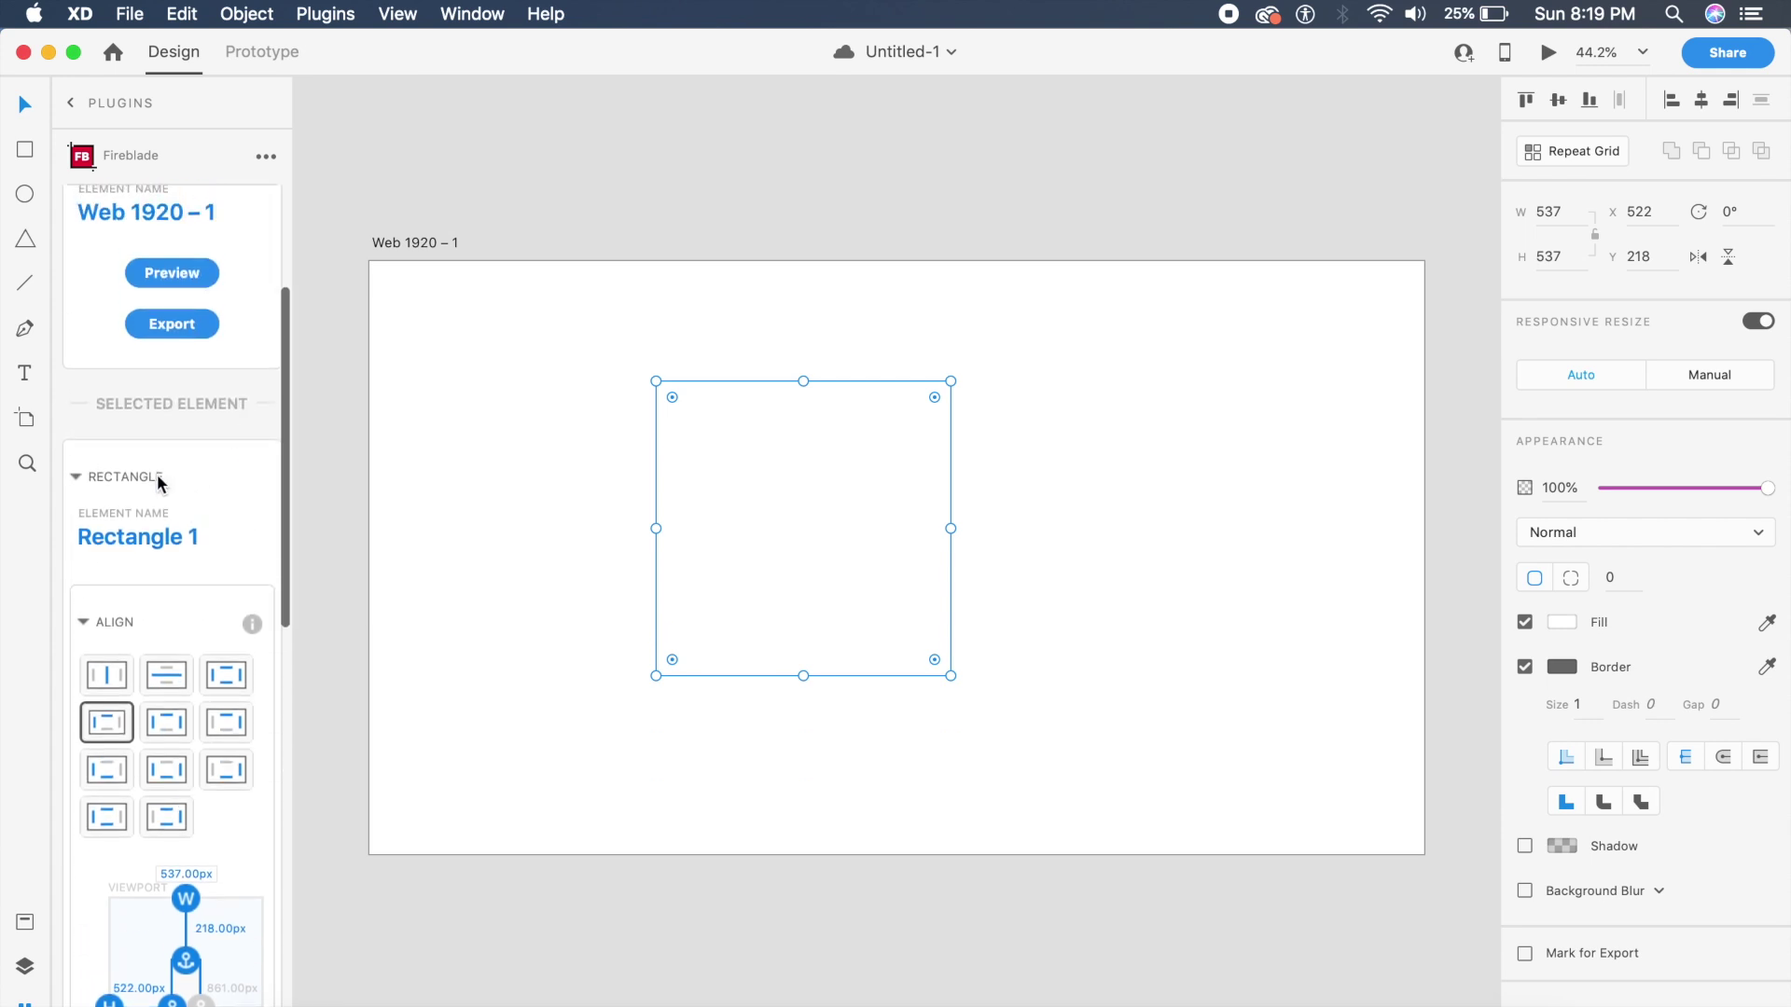
scroll(127, 469, "up", 4)
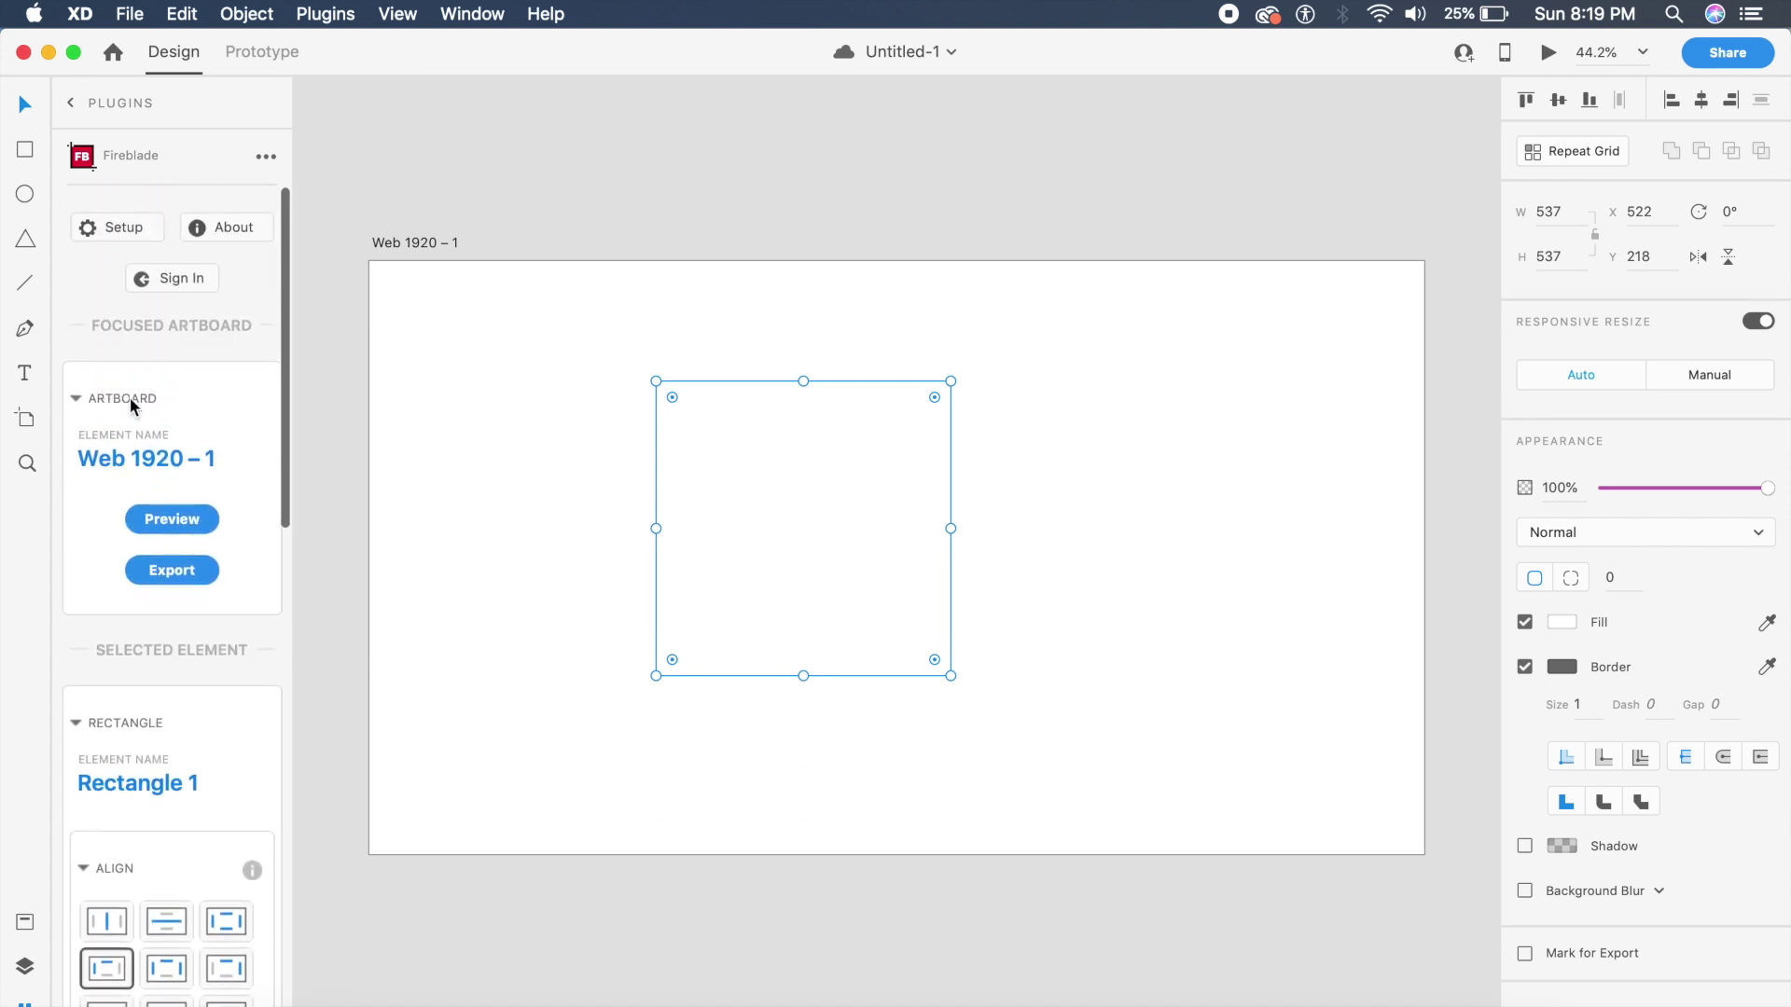
left_click(426, 244)
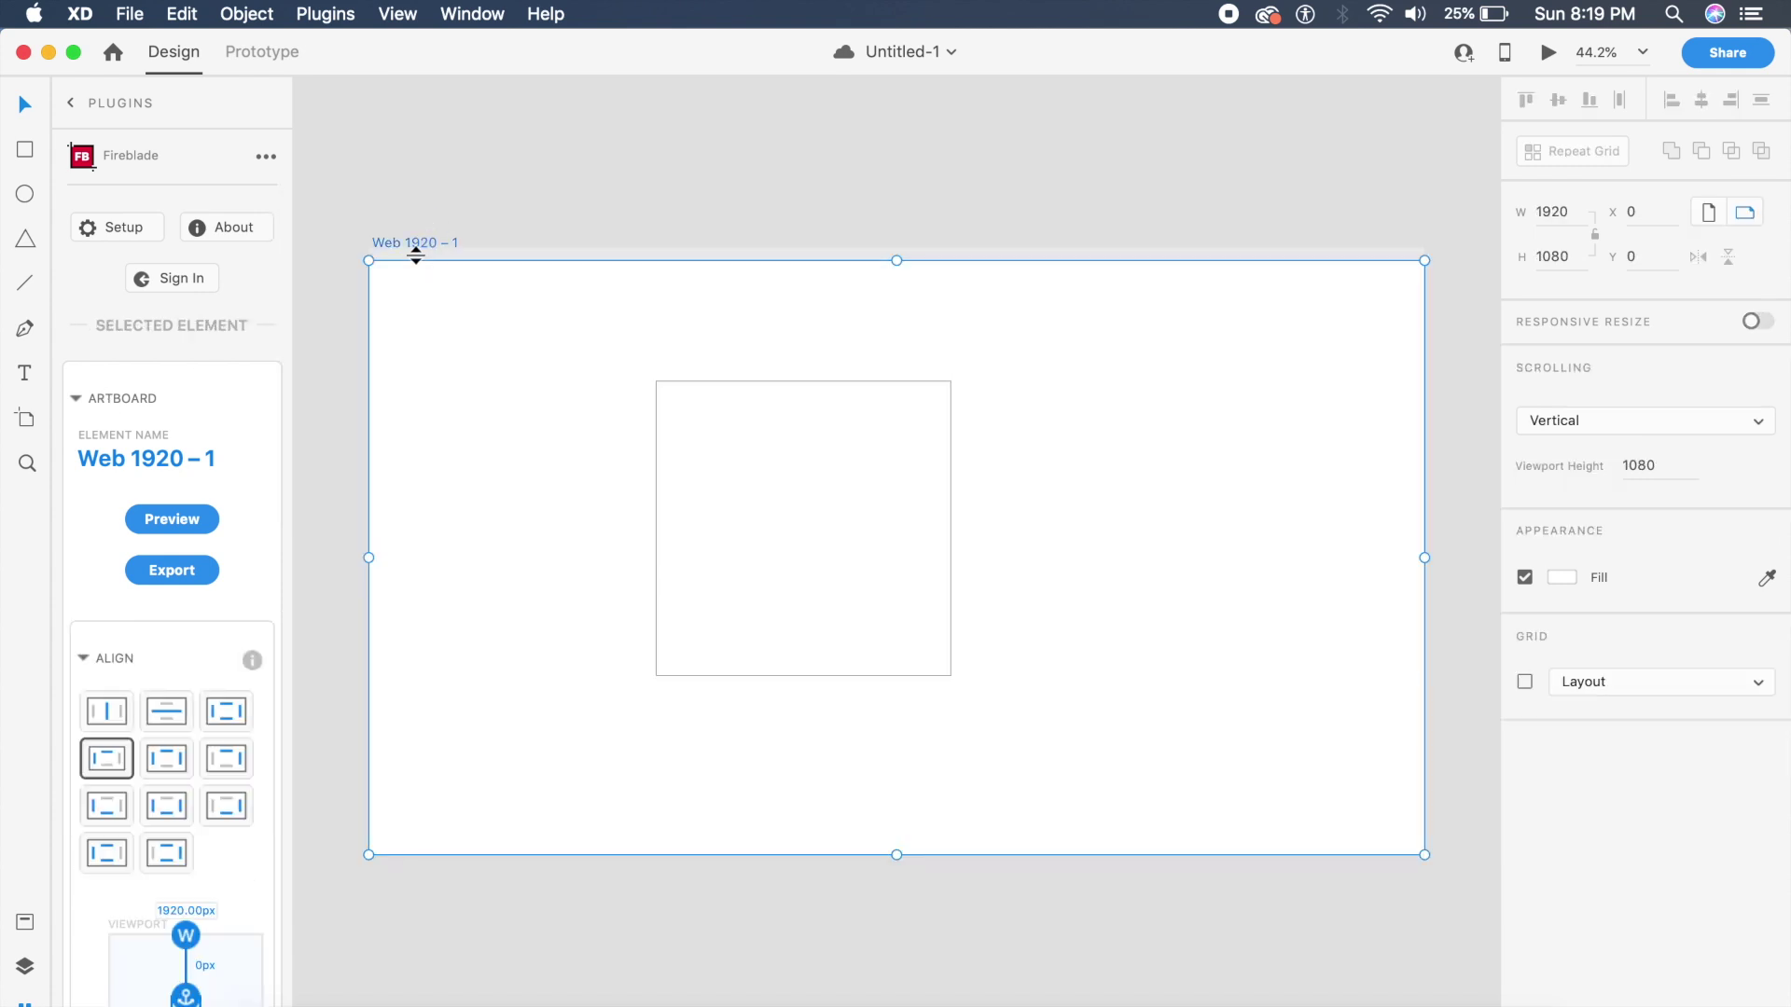
Export Web 1920 – 1 with Fireblade as web-1920-1.css and web-1920-1.html to the Desktop.
left_click(938, 607)
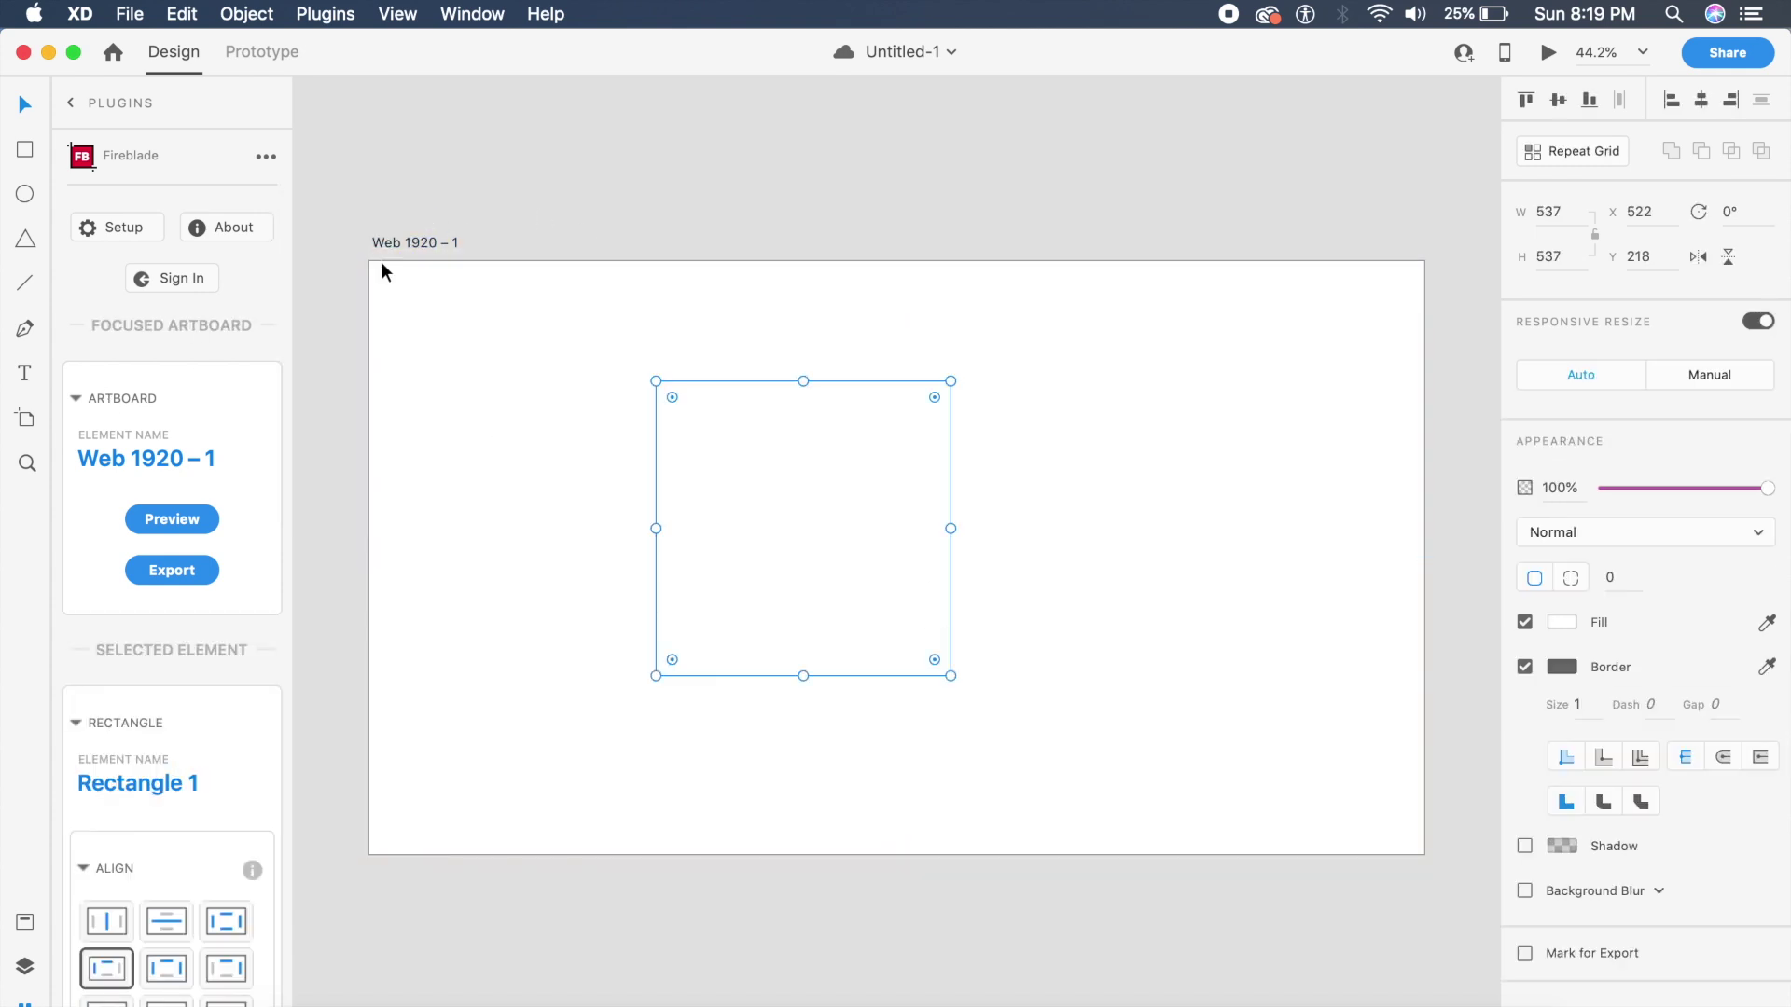
left_click(440, 242)
left_click(466, 244)
left_click(443, 242)
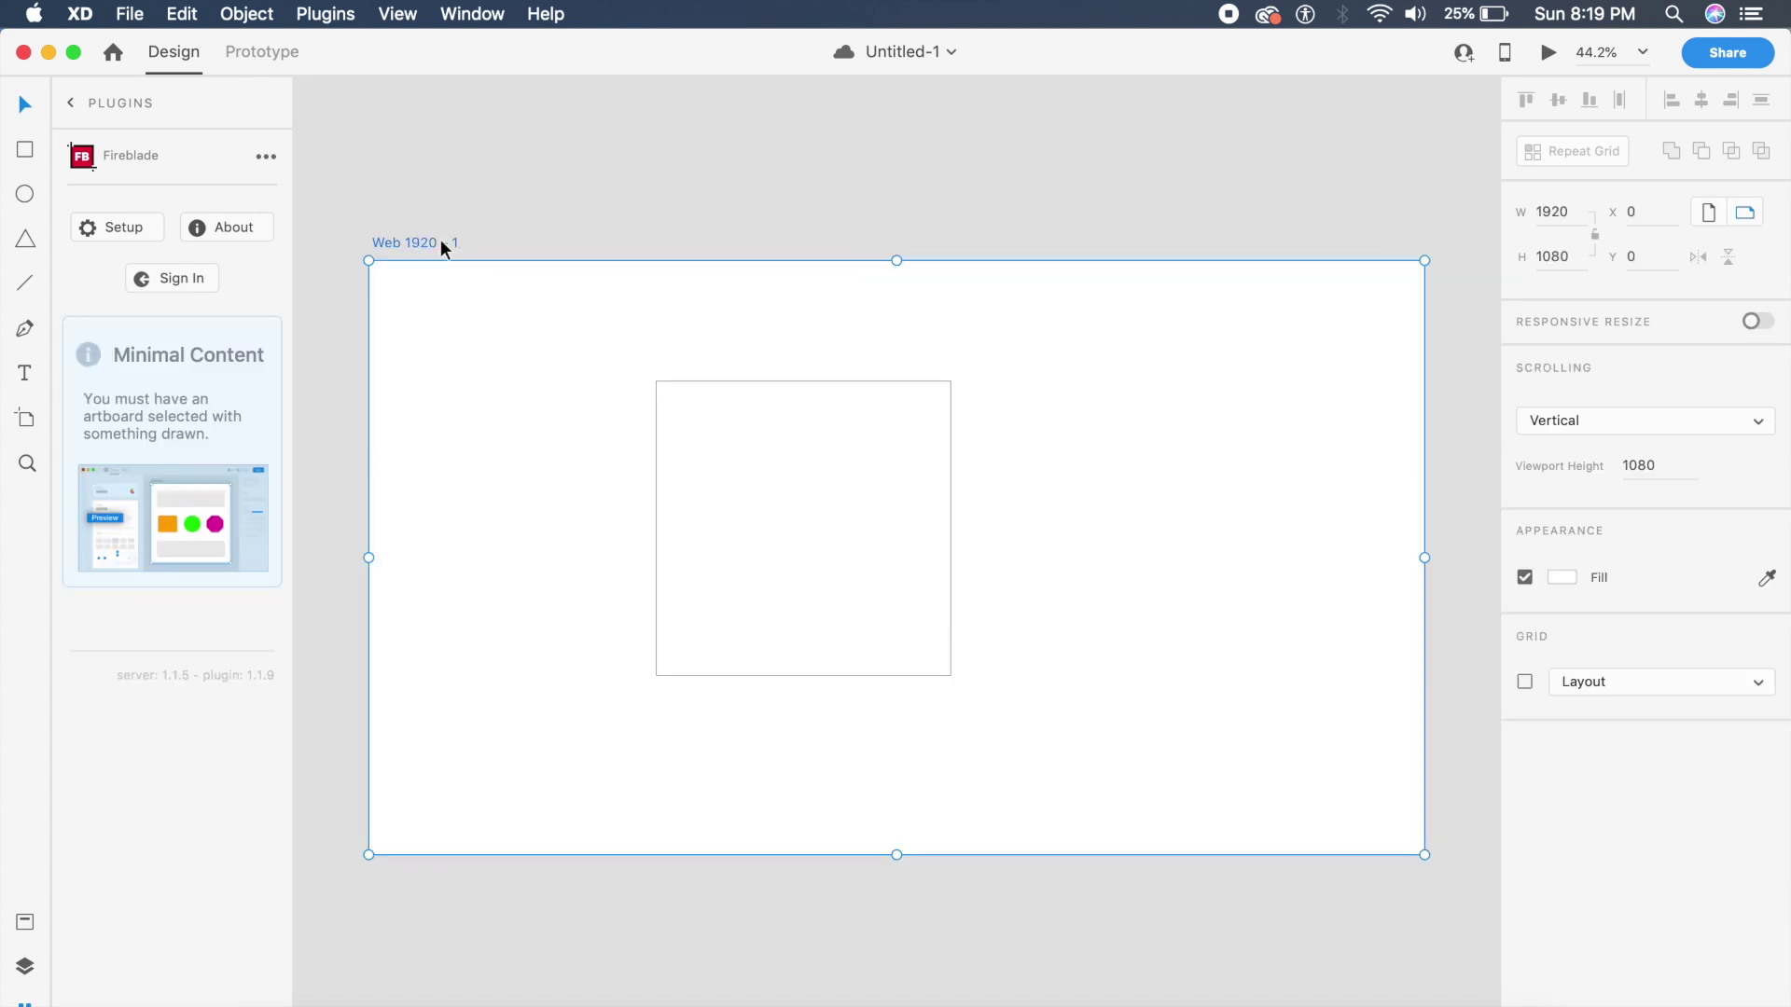
left_click(188, 573)
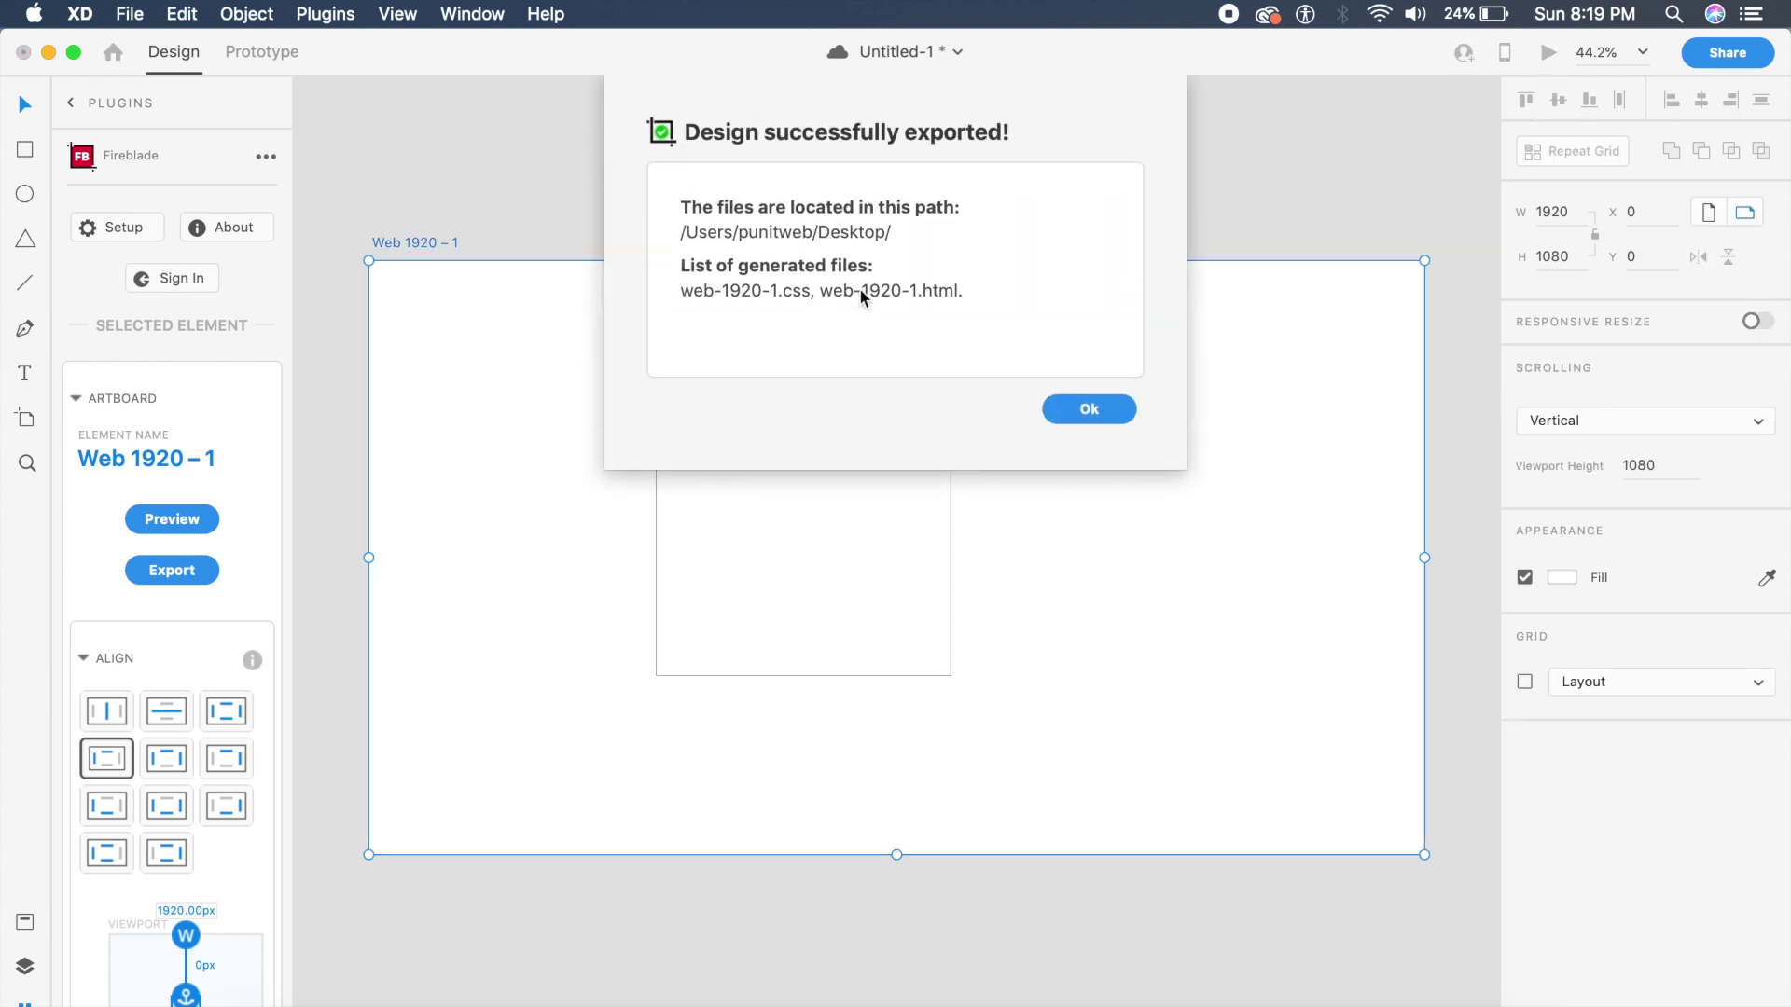
left_click(1068, 417)
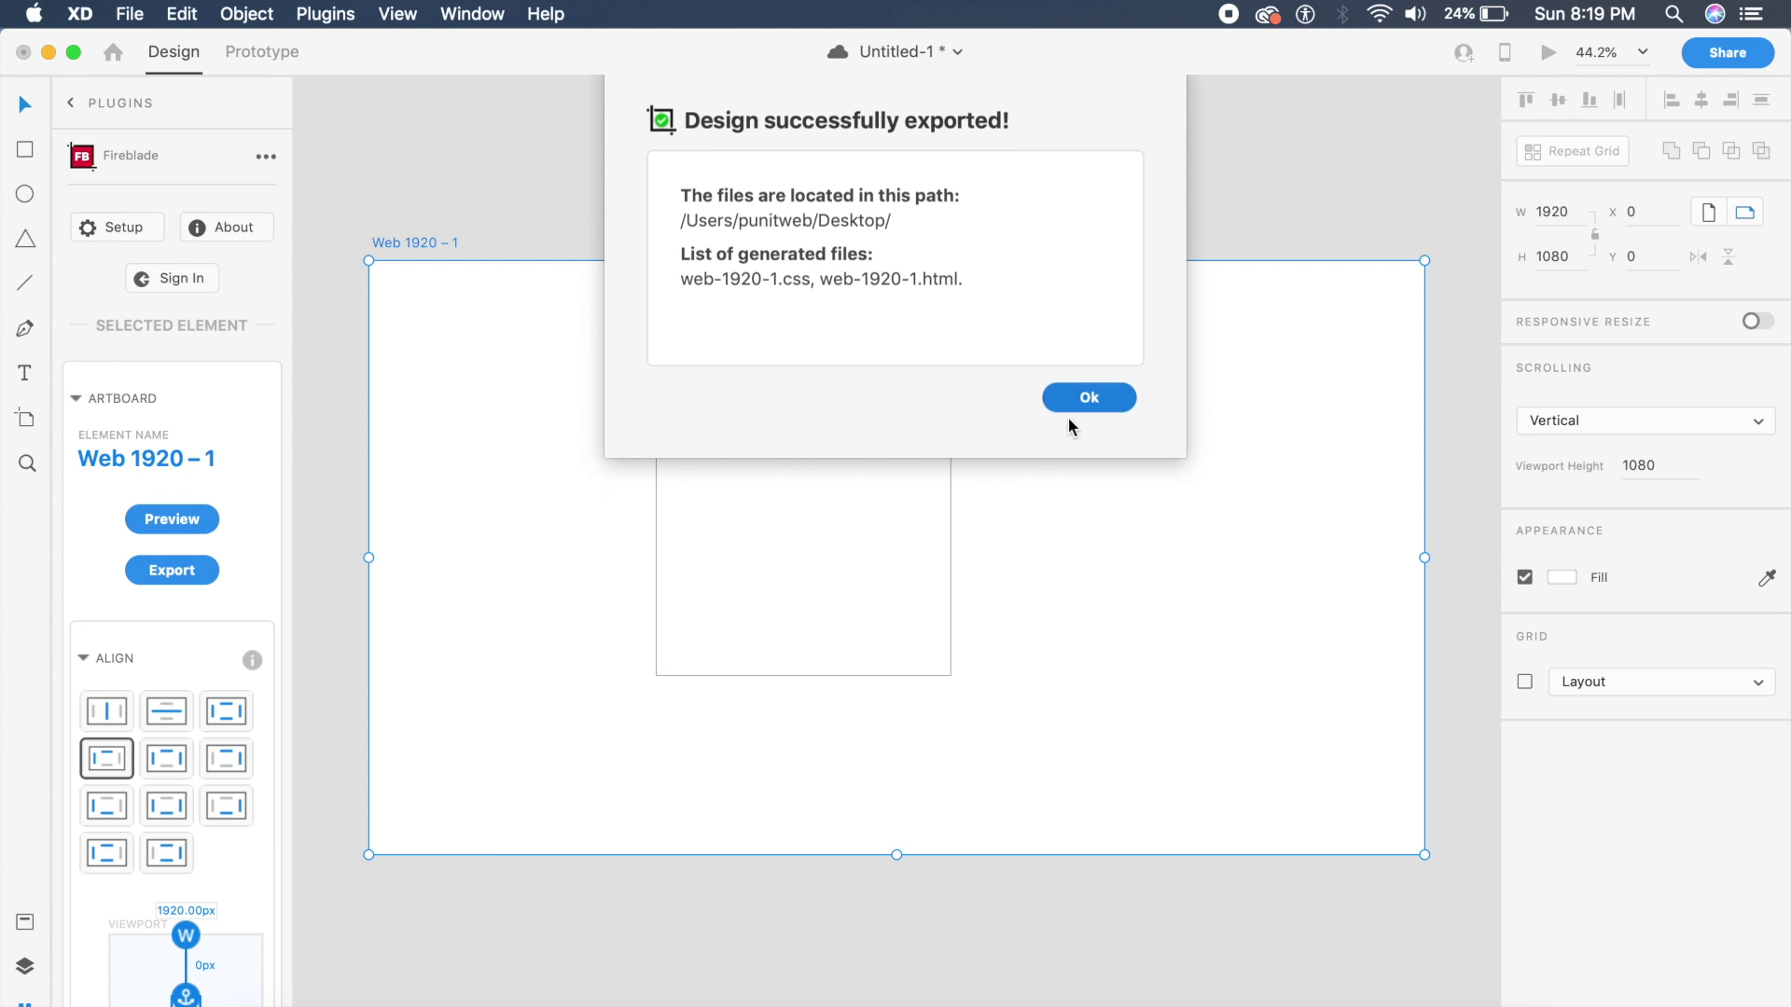
left_click(282, 996)
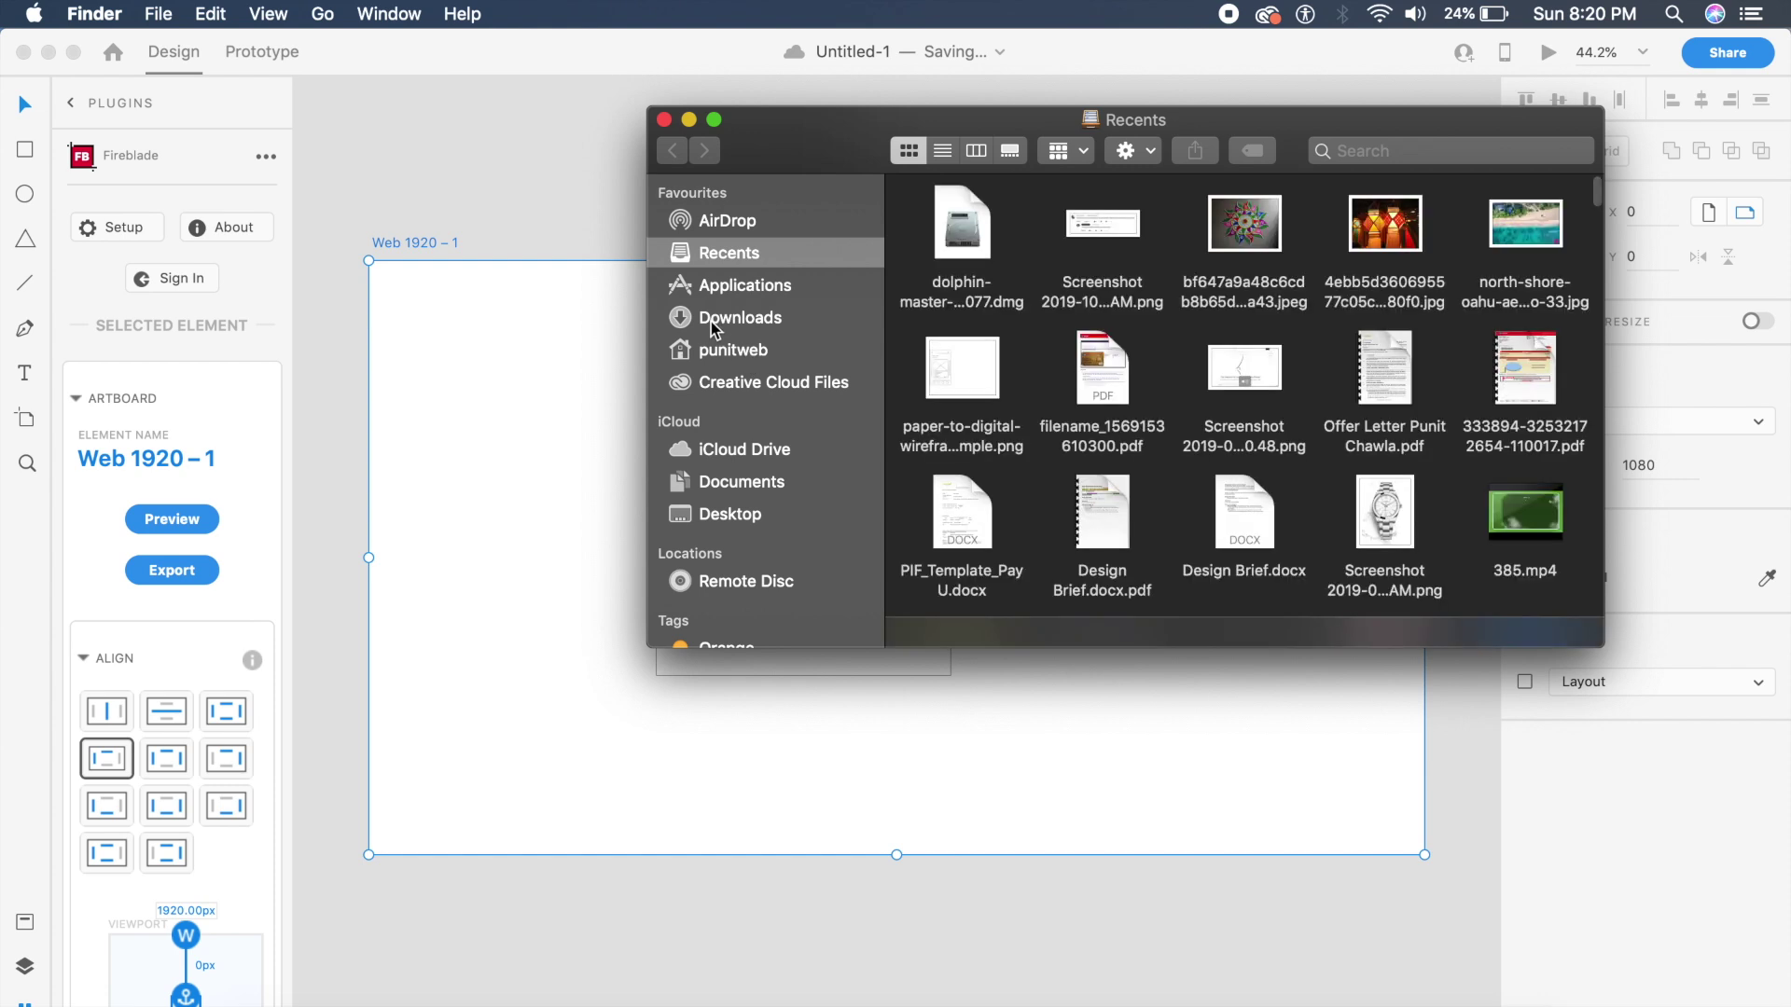
Open web-1920-1.html from the Desktop's web19201 folder with Firefox.app.
left_click(747, 511)
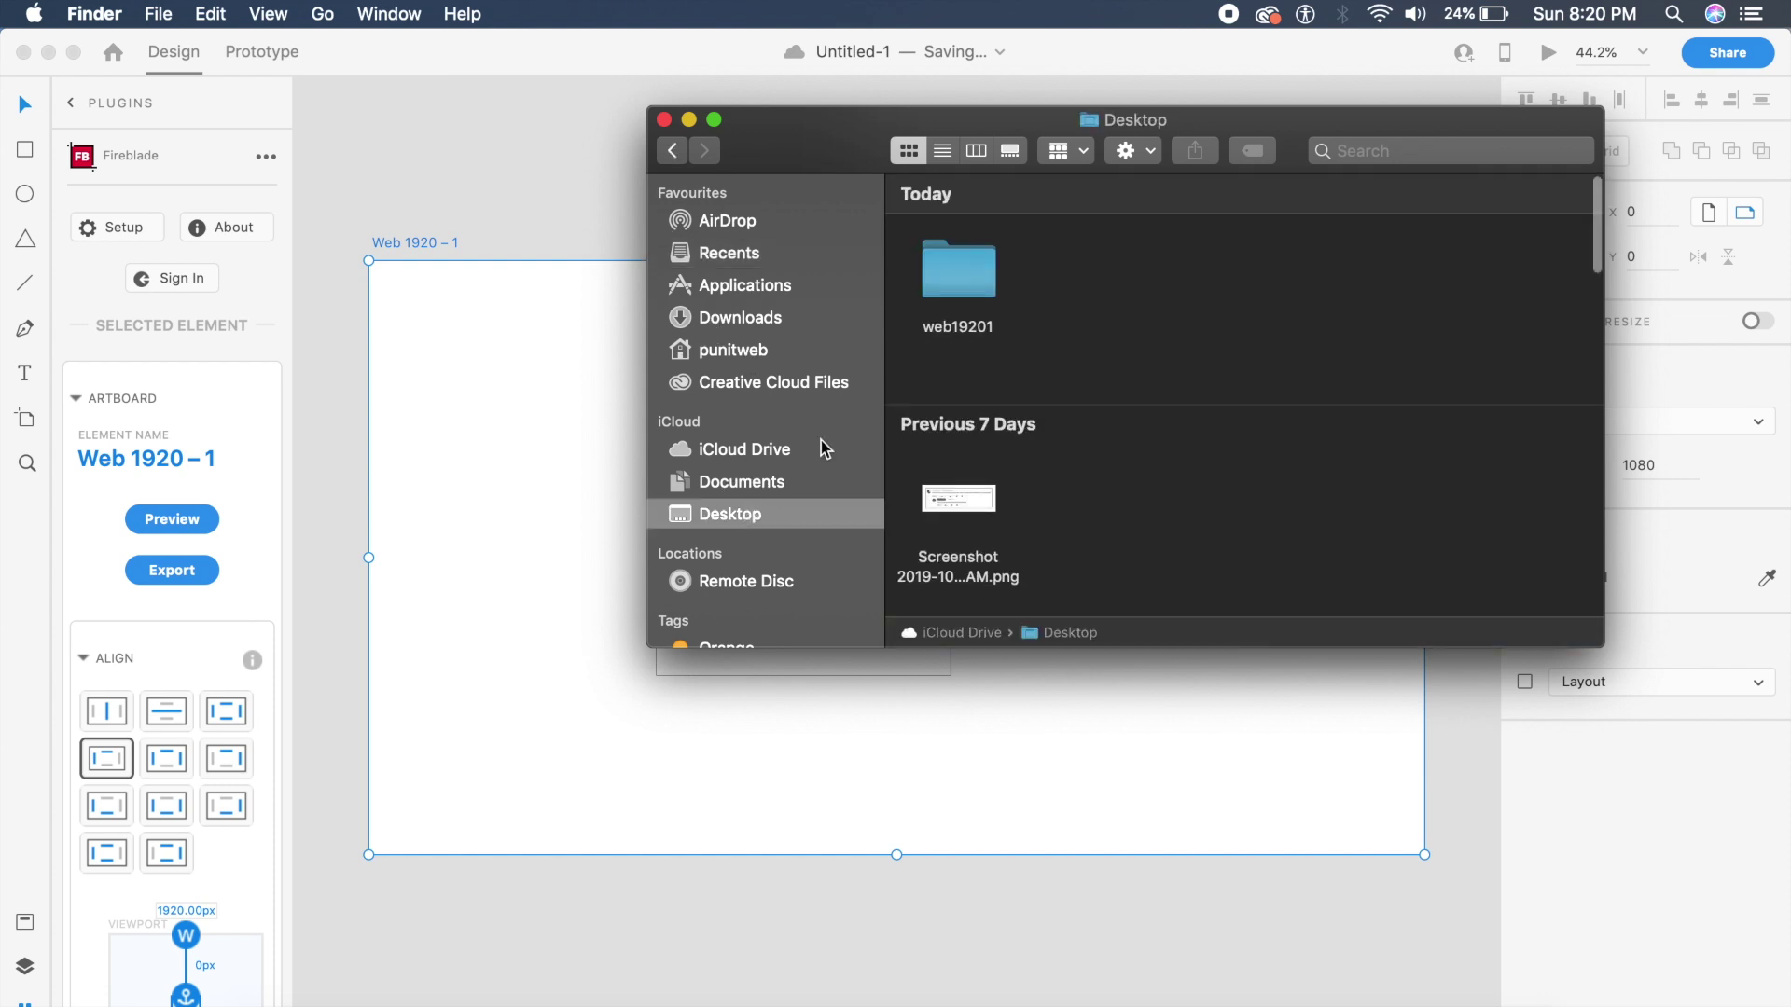
left_click(982, 283)
double_click(982, 283)
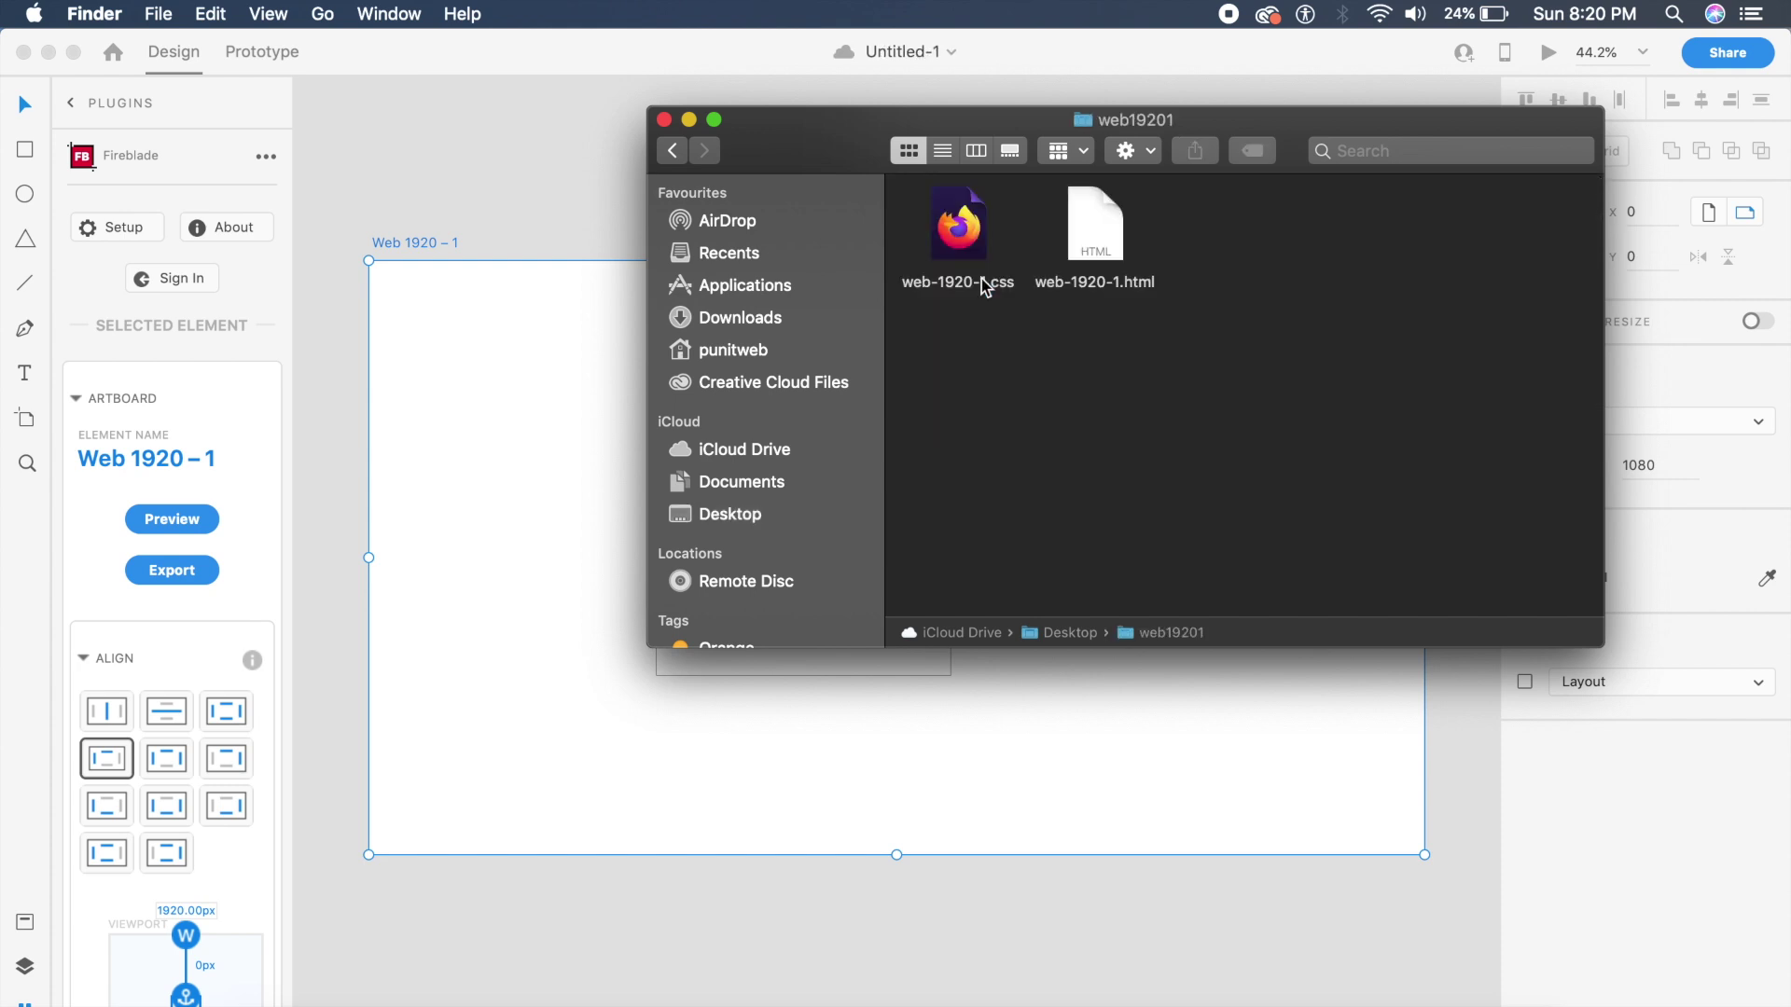
left_click(965, 245)
left_click(1097, 229)
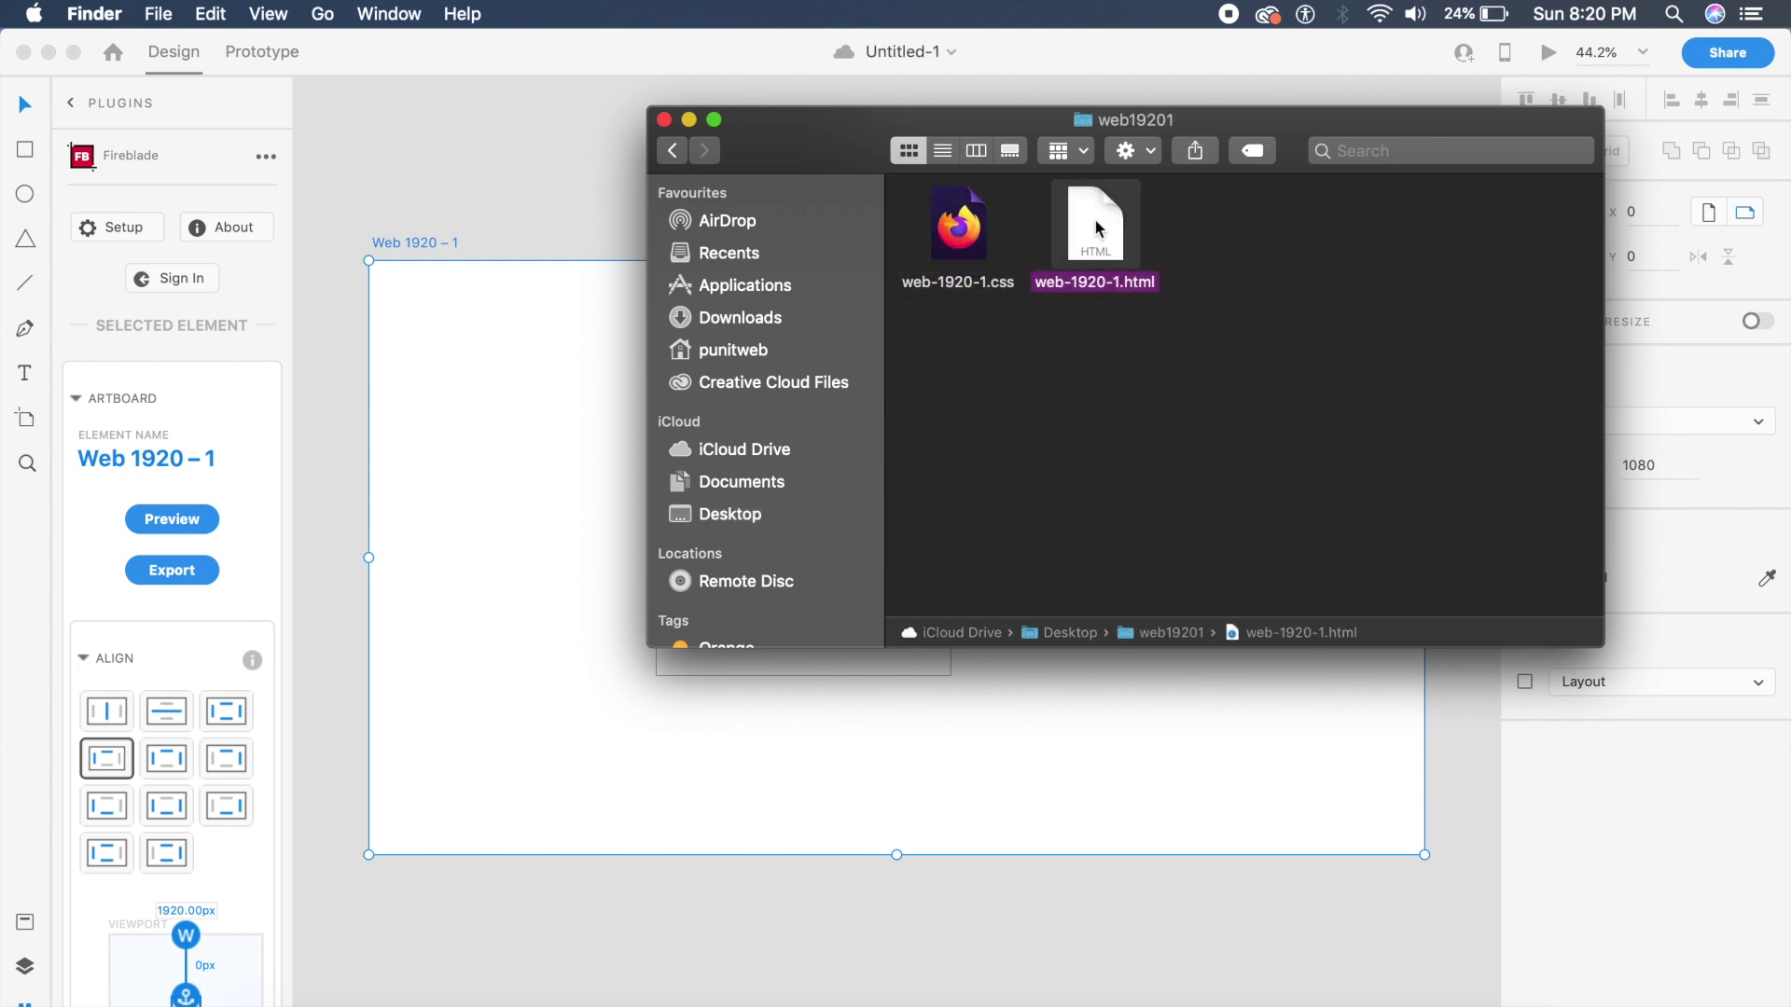
right_click(1097, 228)
mouse_move(1171, 257)
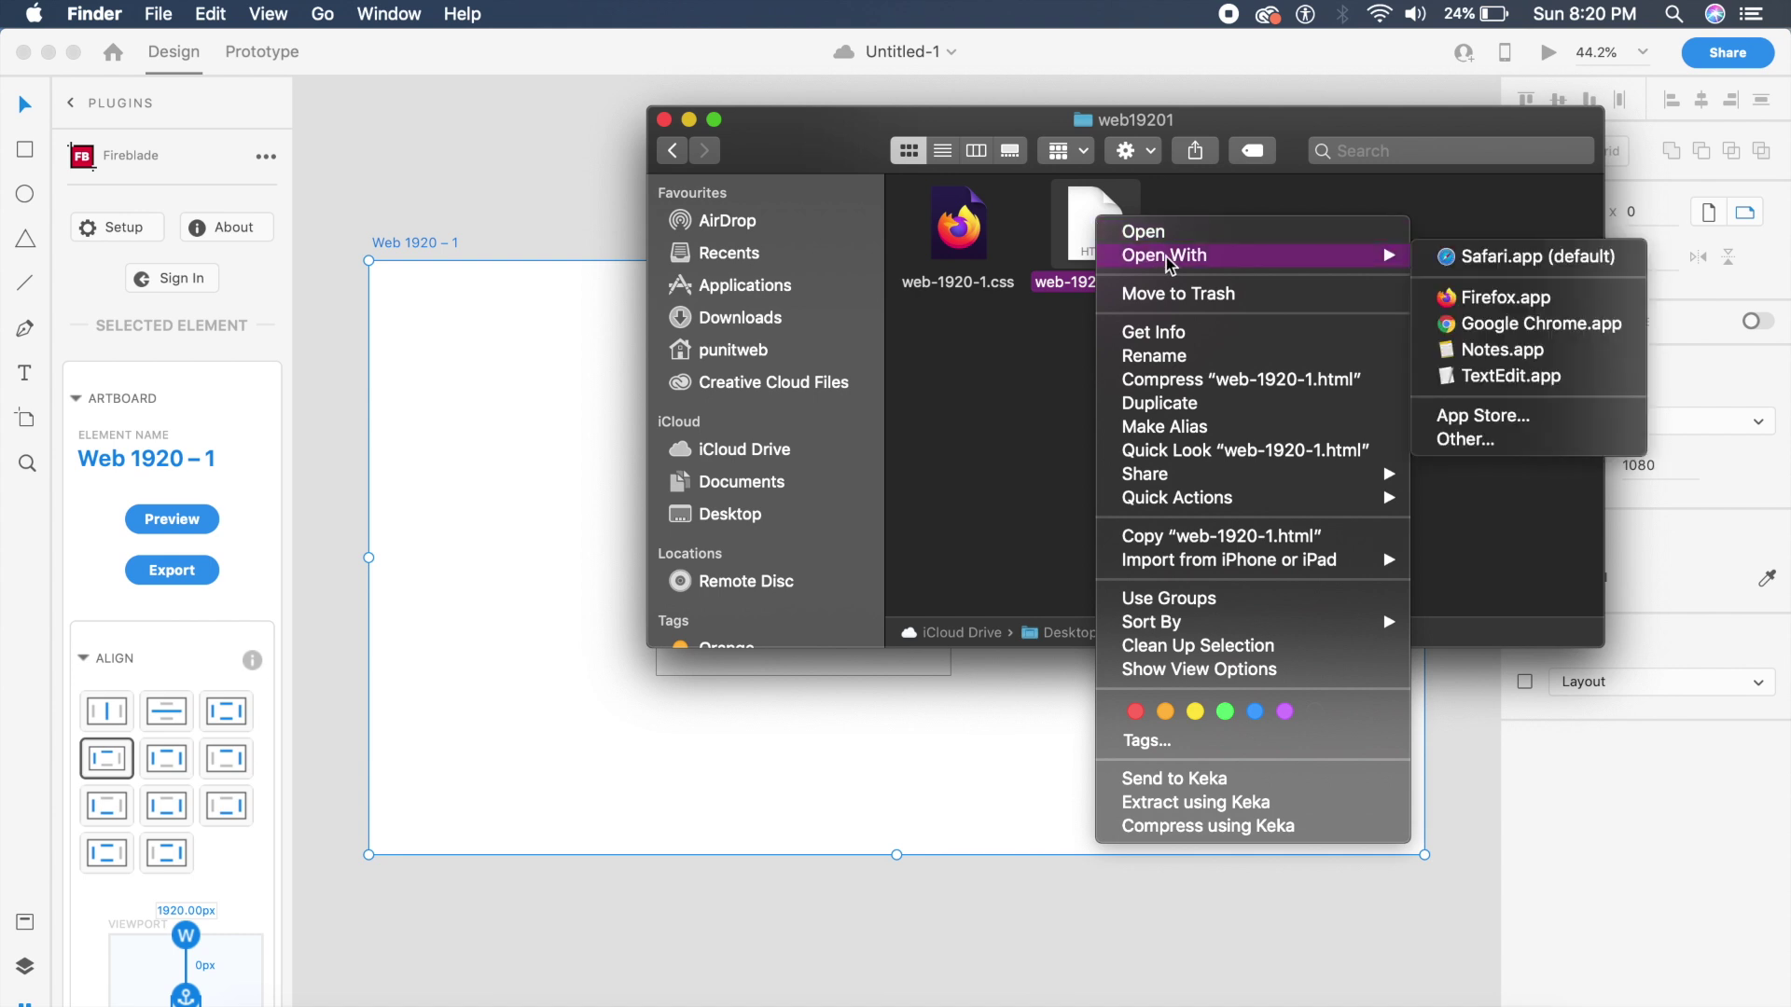
left_click(1501, 297)
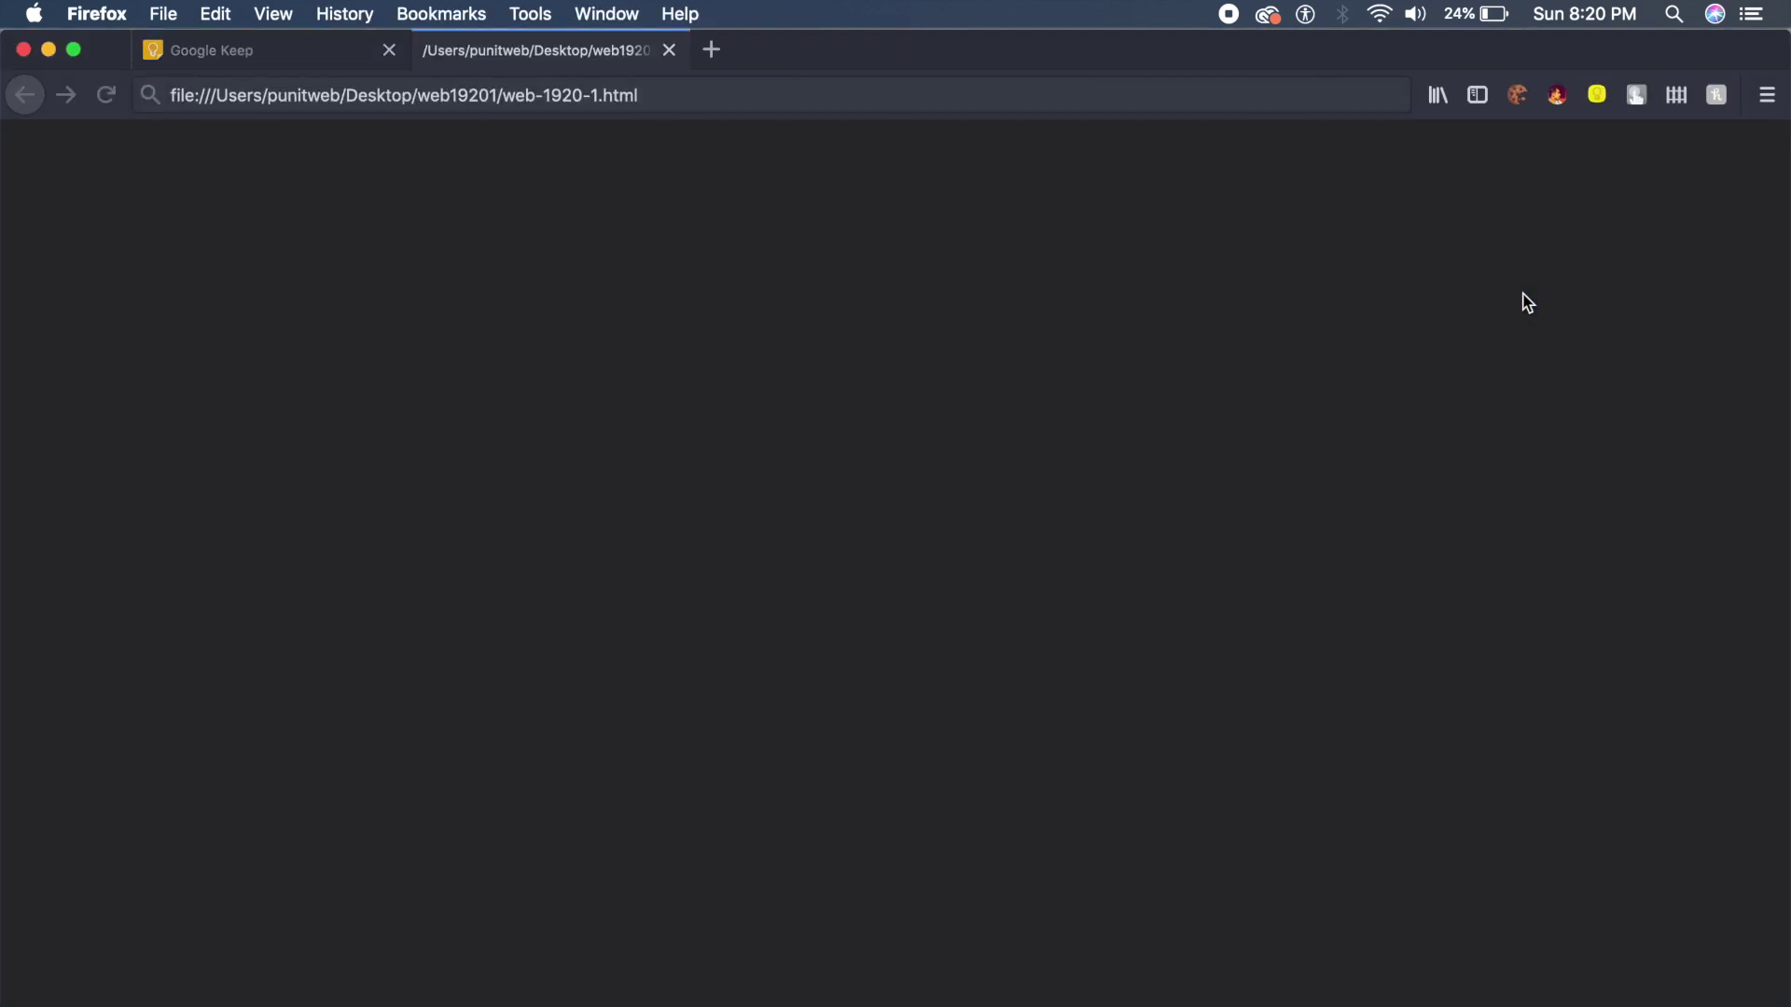
Inspect the exported rectangle page in Firefox, then return to Adobe XD.
scroll(1353, 501, "down", 5)
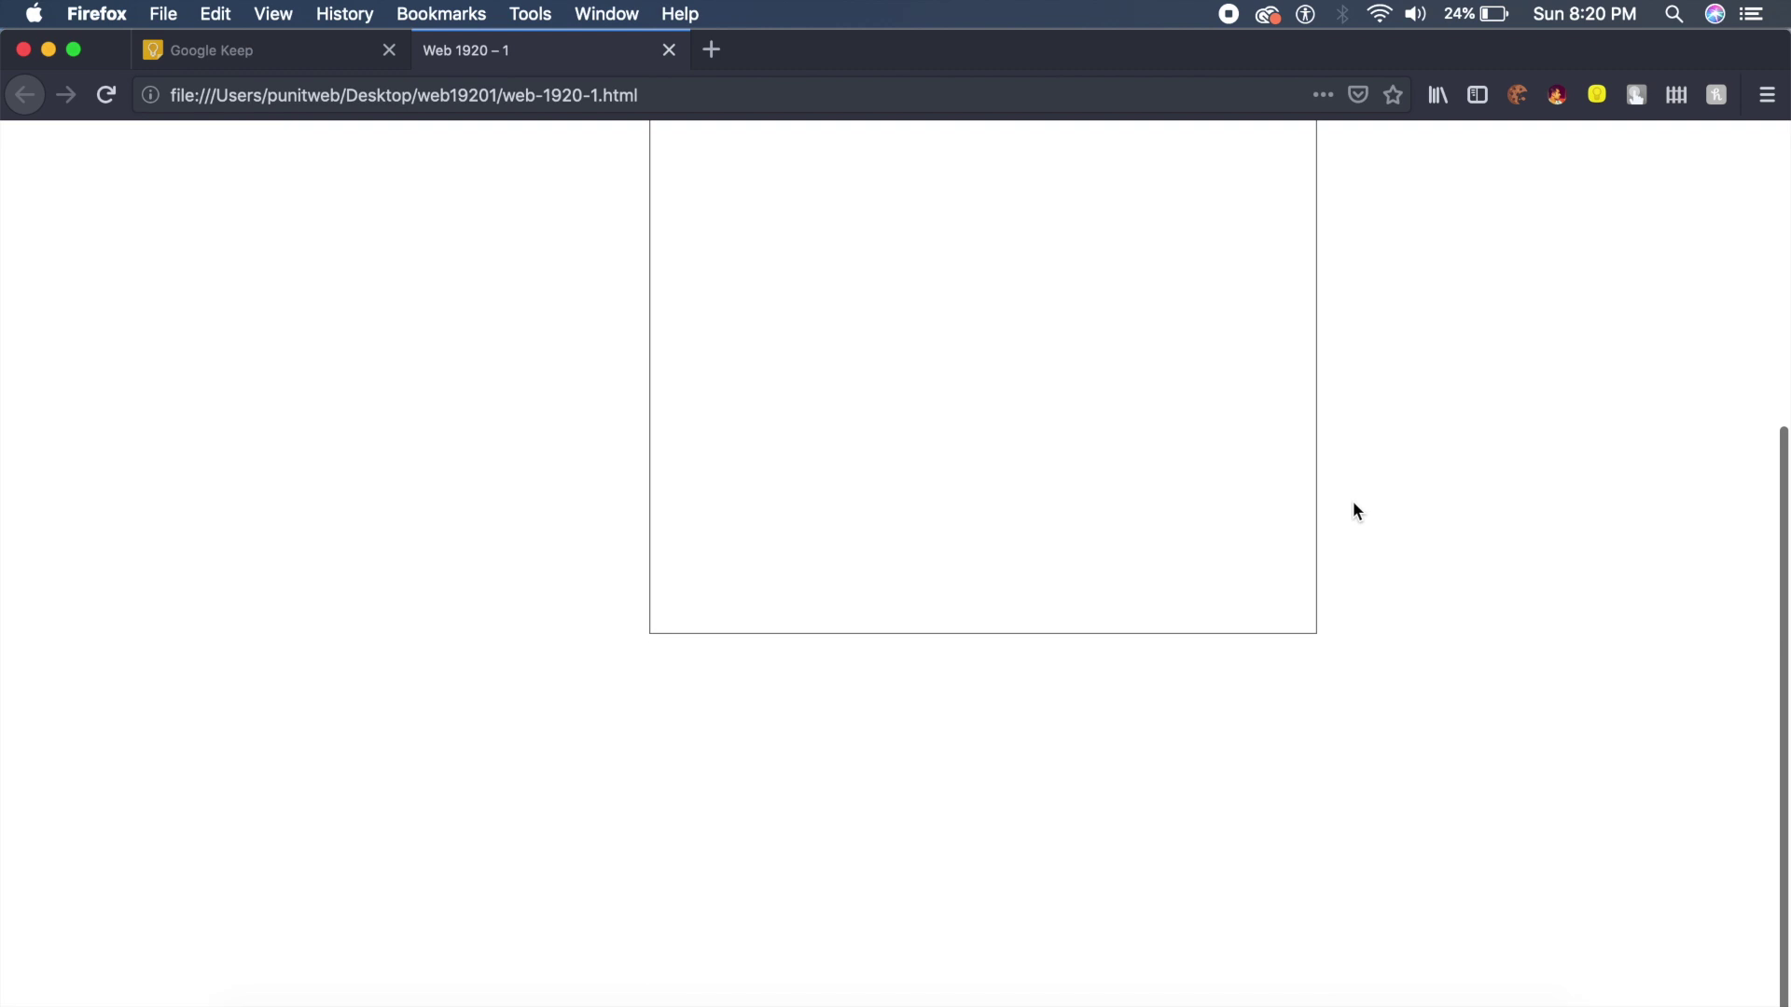
scroll(1353, 501, "up", 5)
scroll(1353, 501, "right", 5)
scroll(1353, 501, "left", 6)
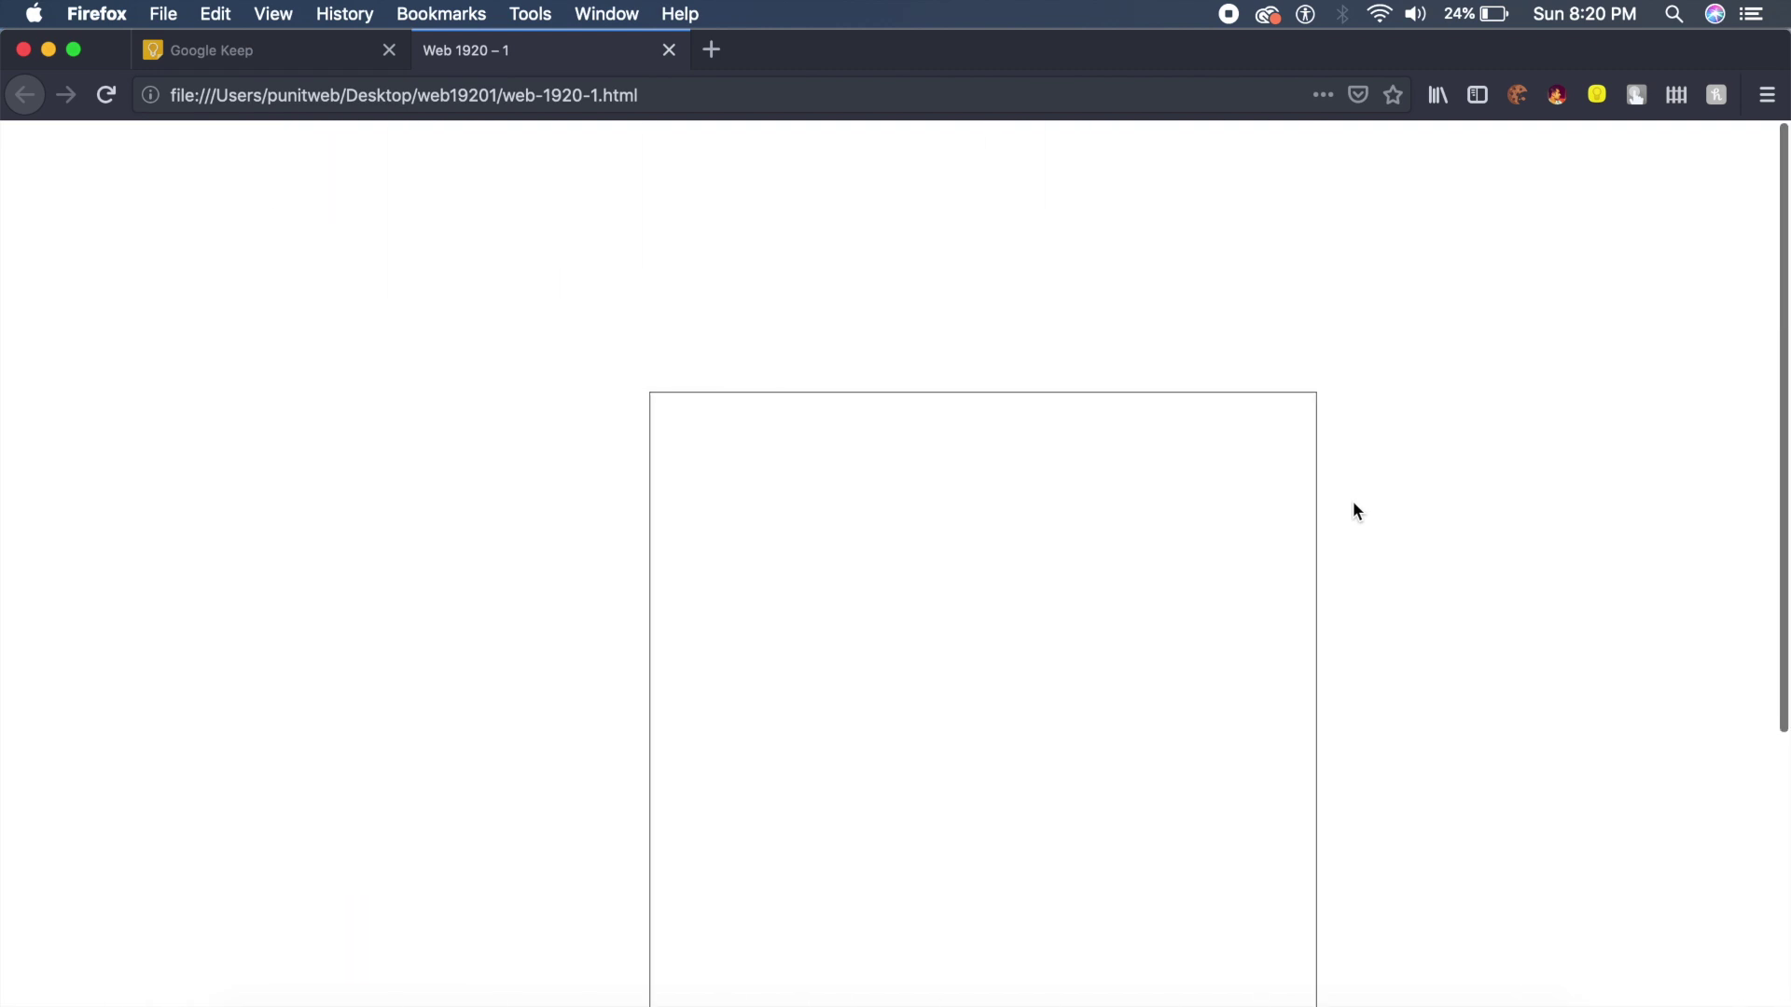
scroll(1352, 501, "down", 5)
key("super+Tab")
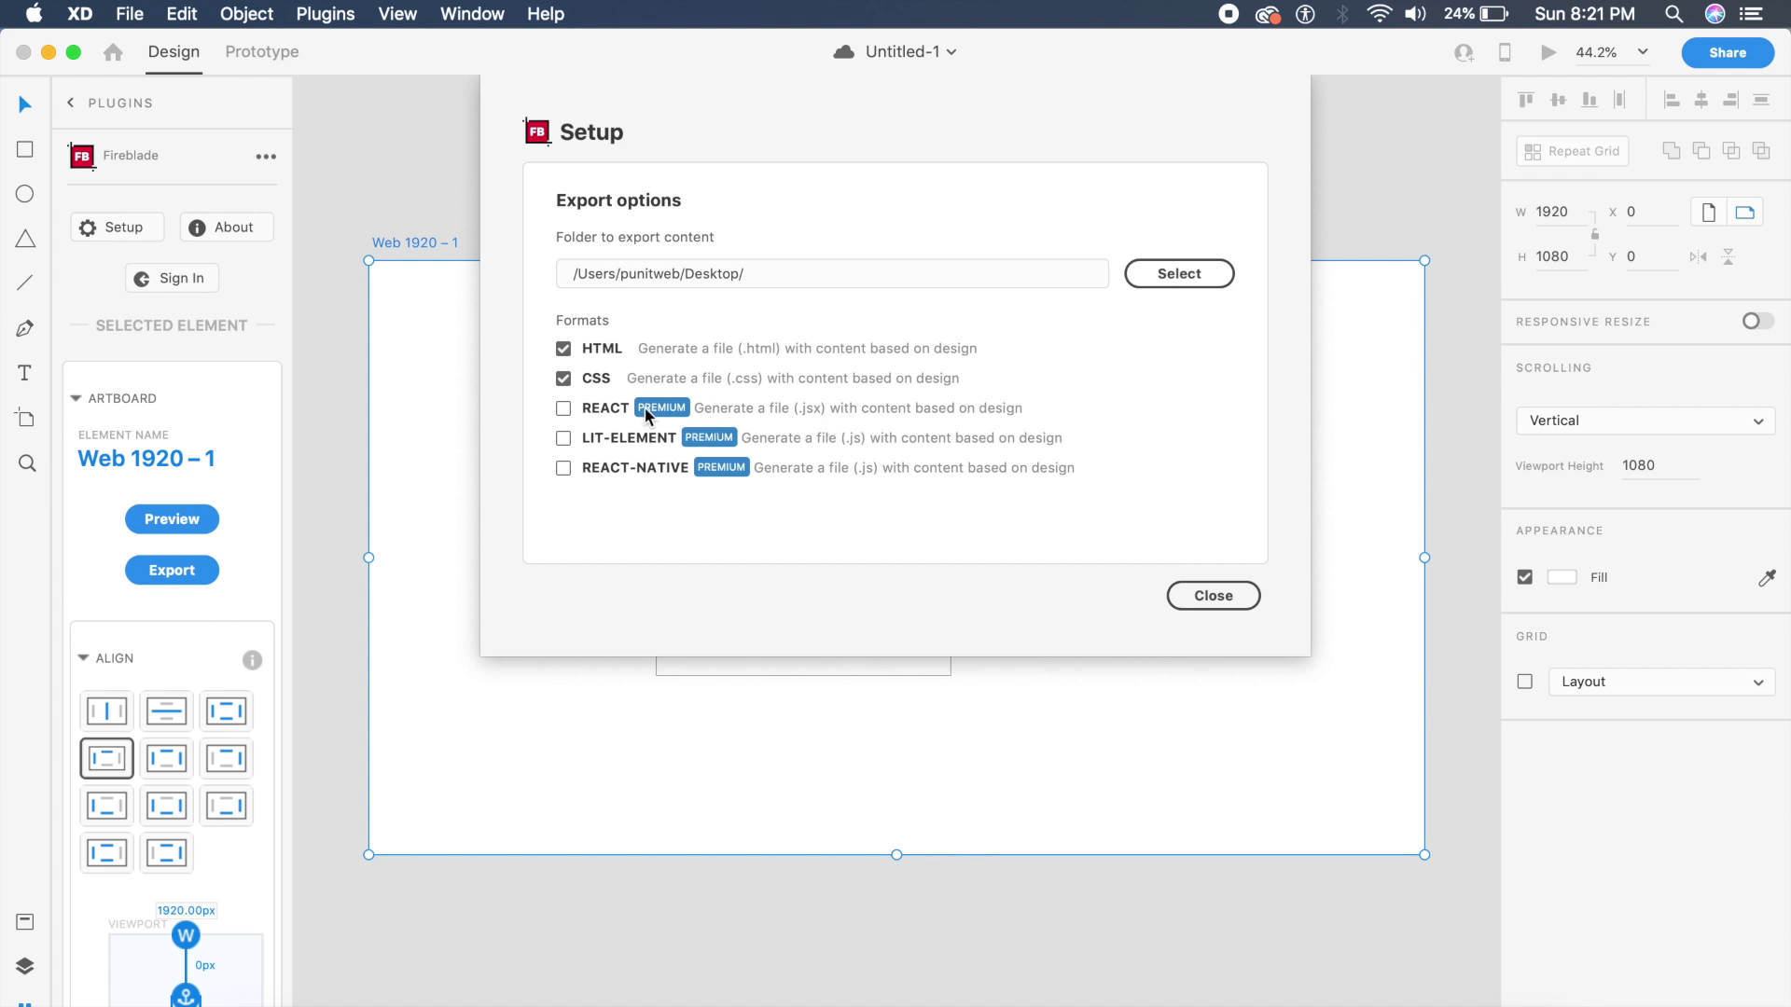
Try adding React as an export format, decline the premium prompt, and close Fireblade Setup.
left_click(564, 409)
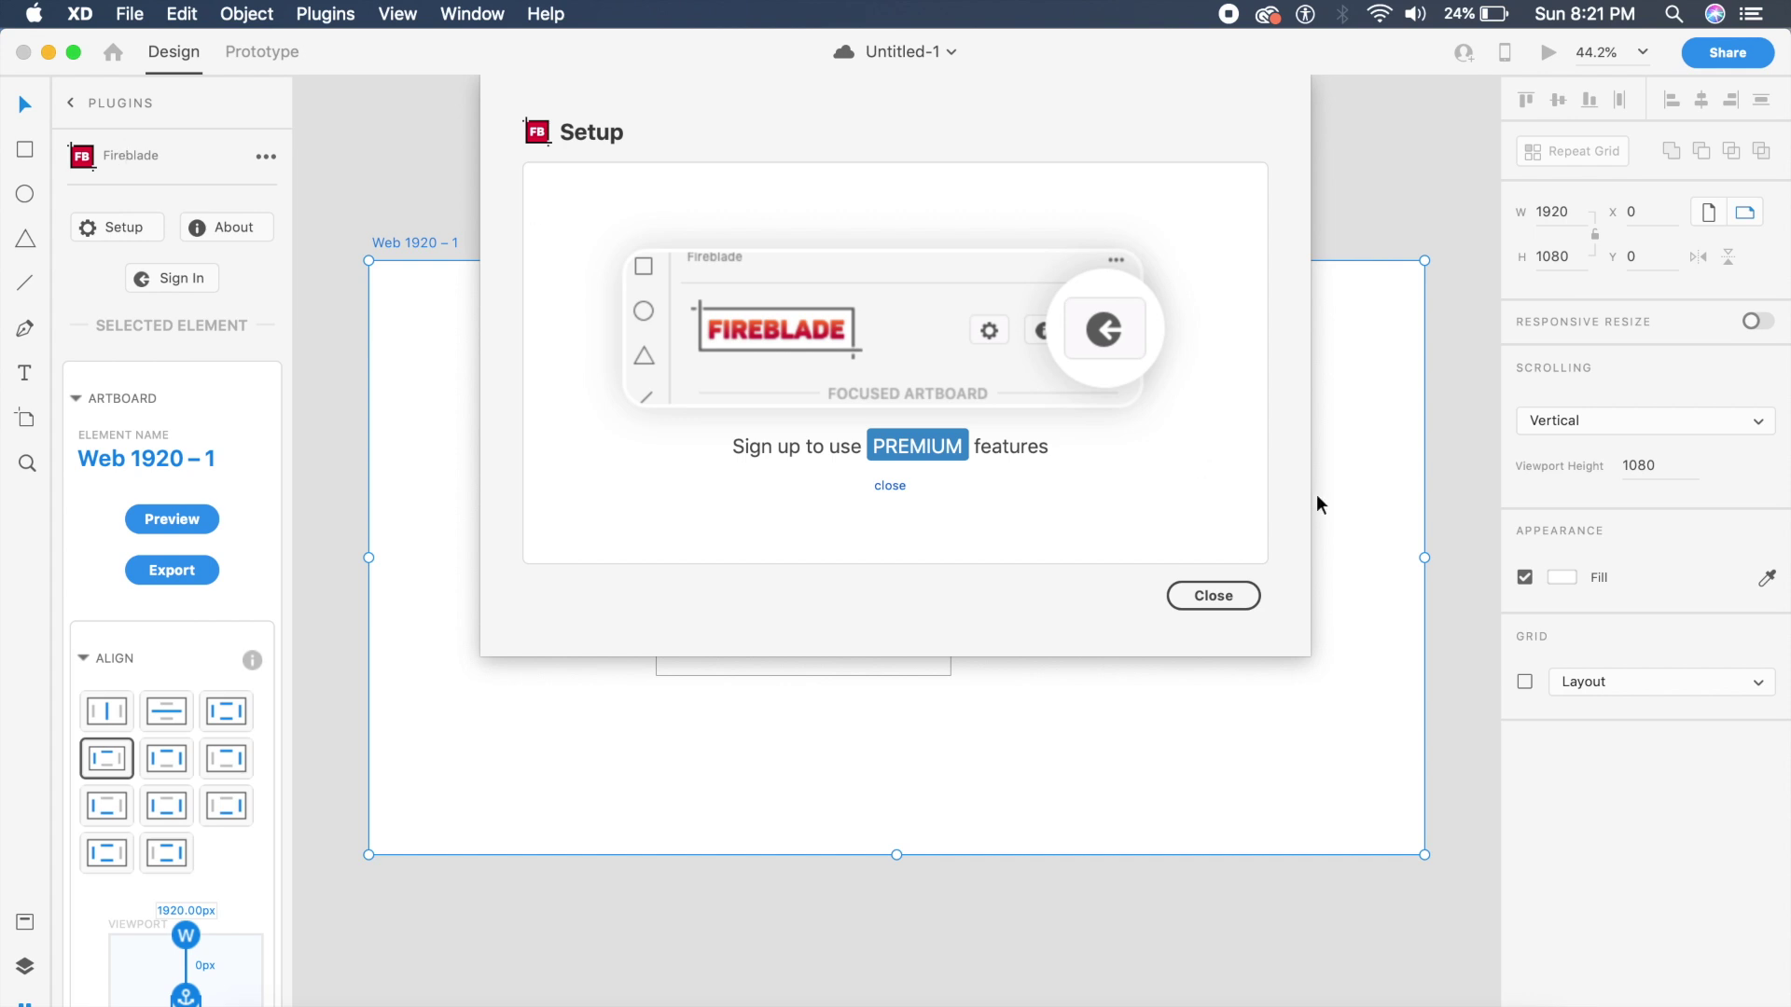
left_click(884, 488)
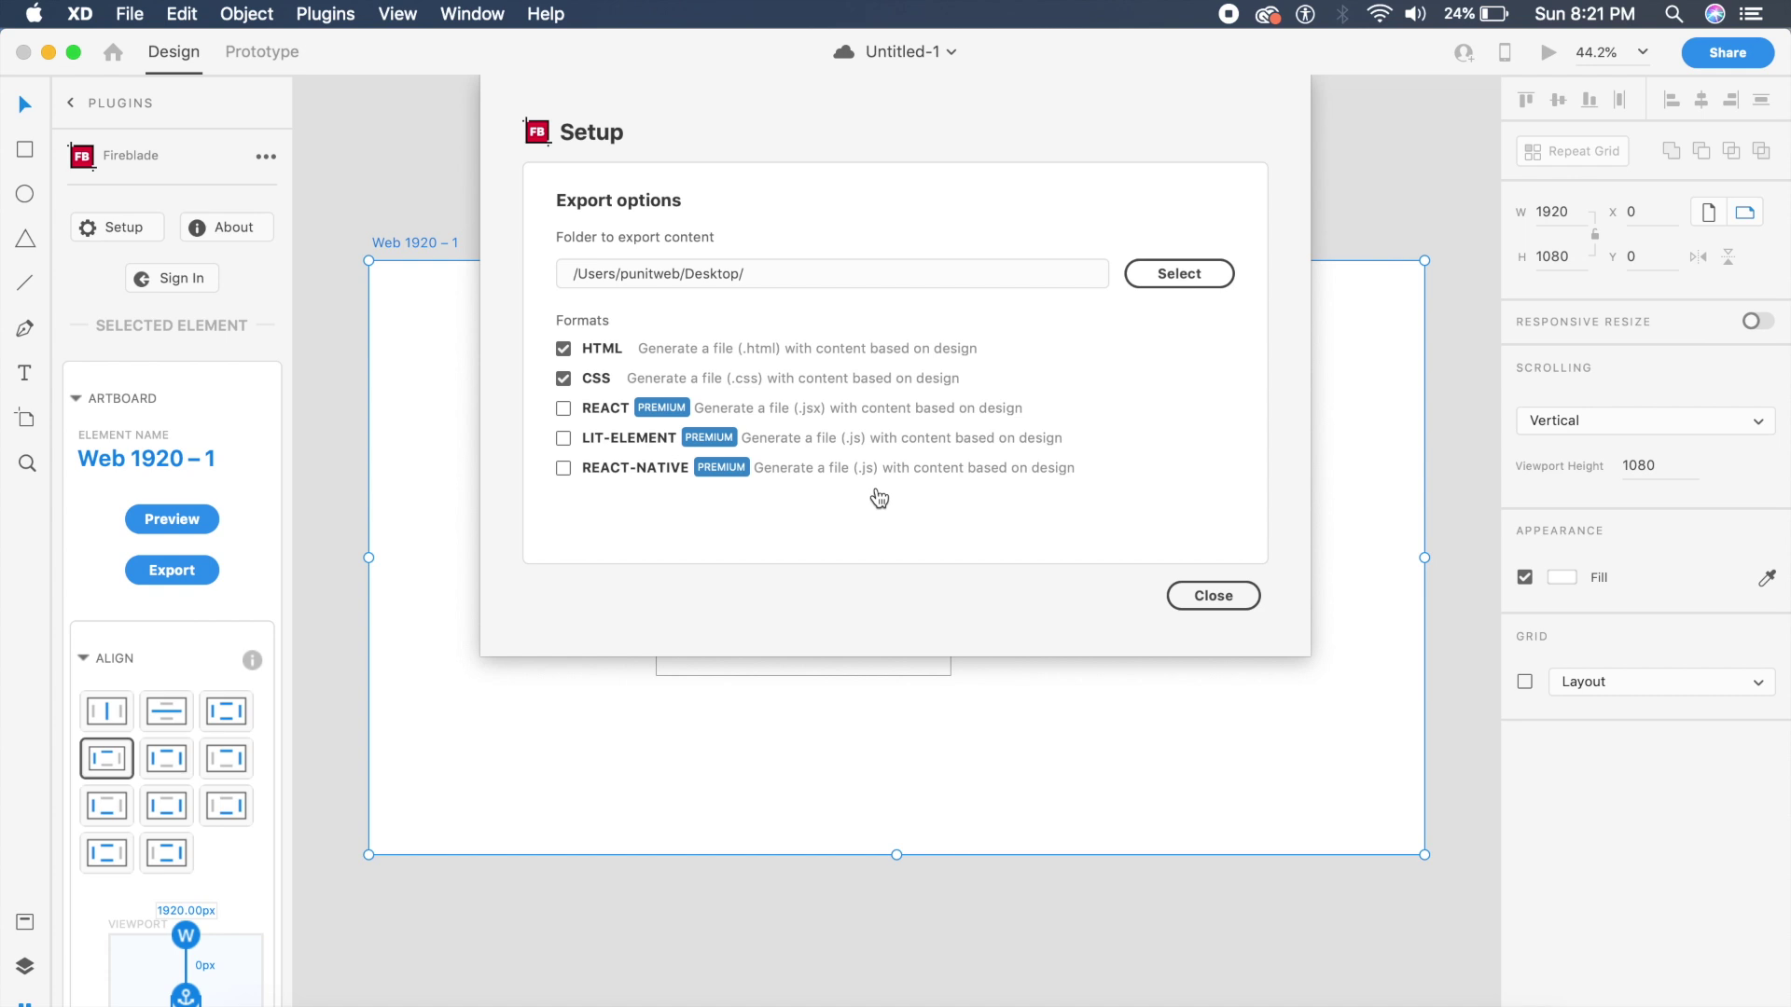
left_click(1213, 596)
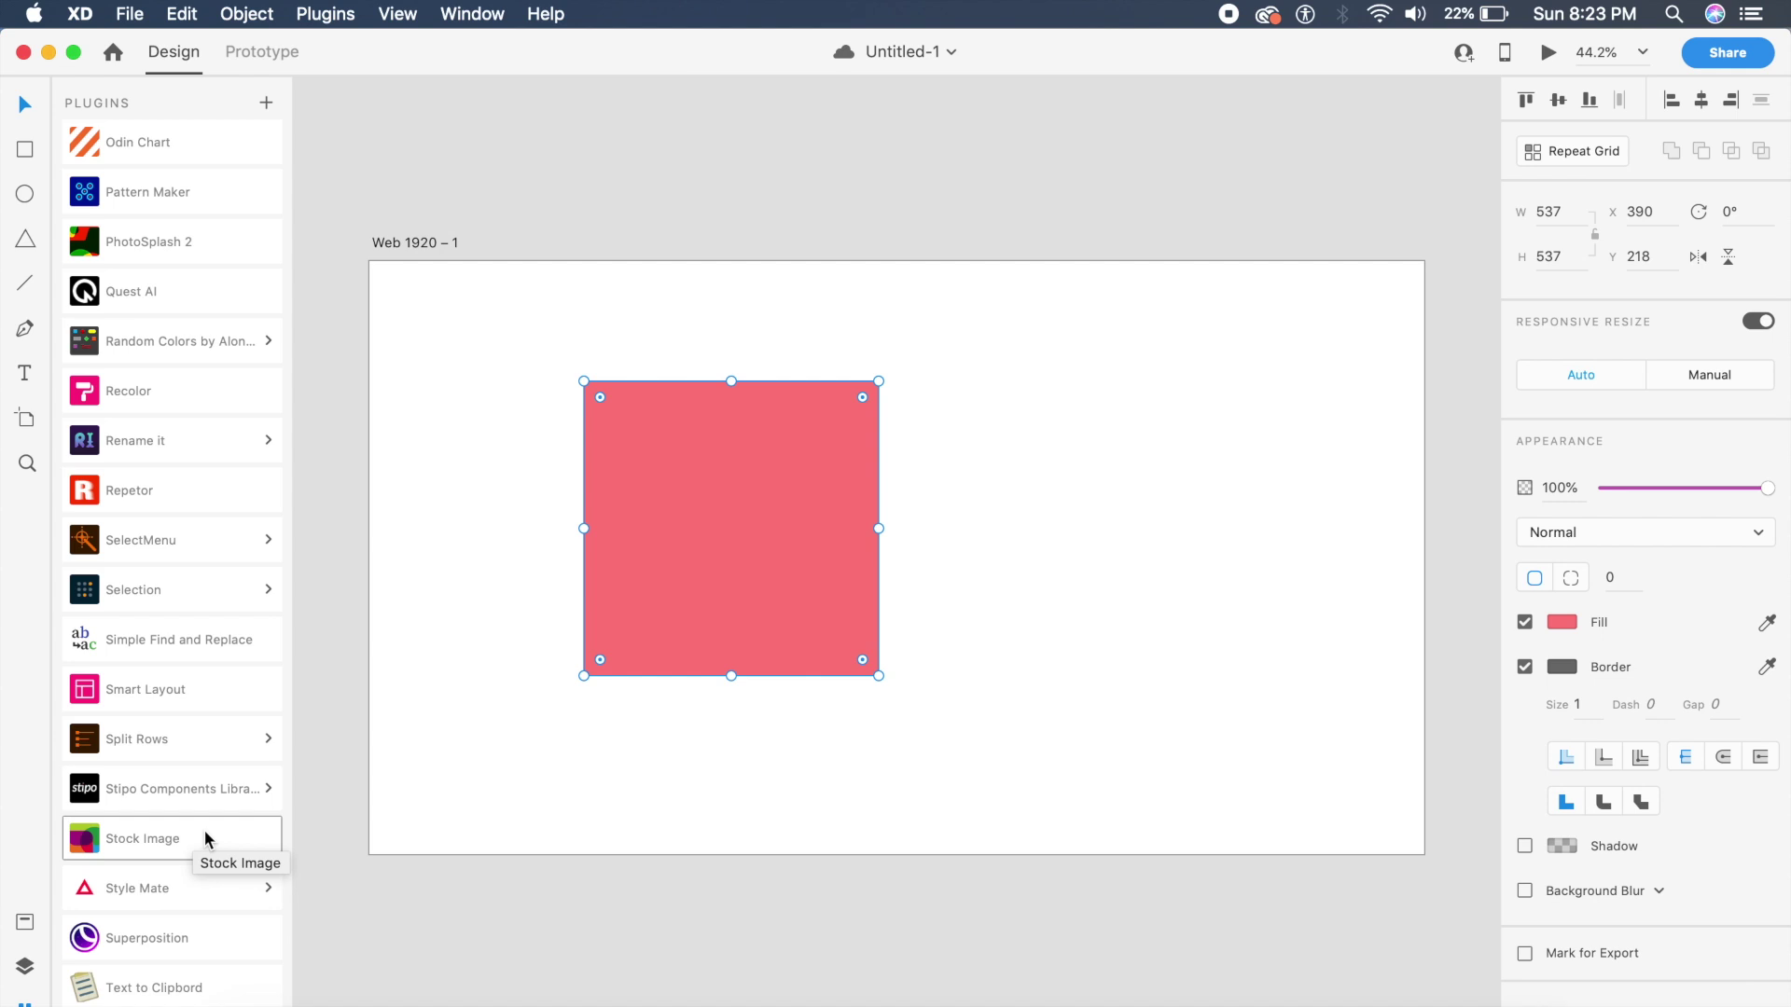
Open Stock Image, check its Adobe Stock account connection, and focus the search field.
left_click(204, 830)
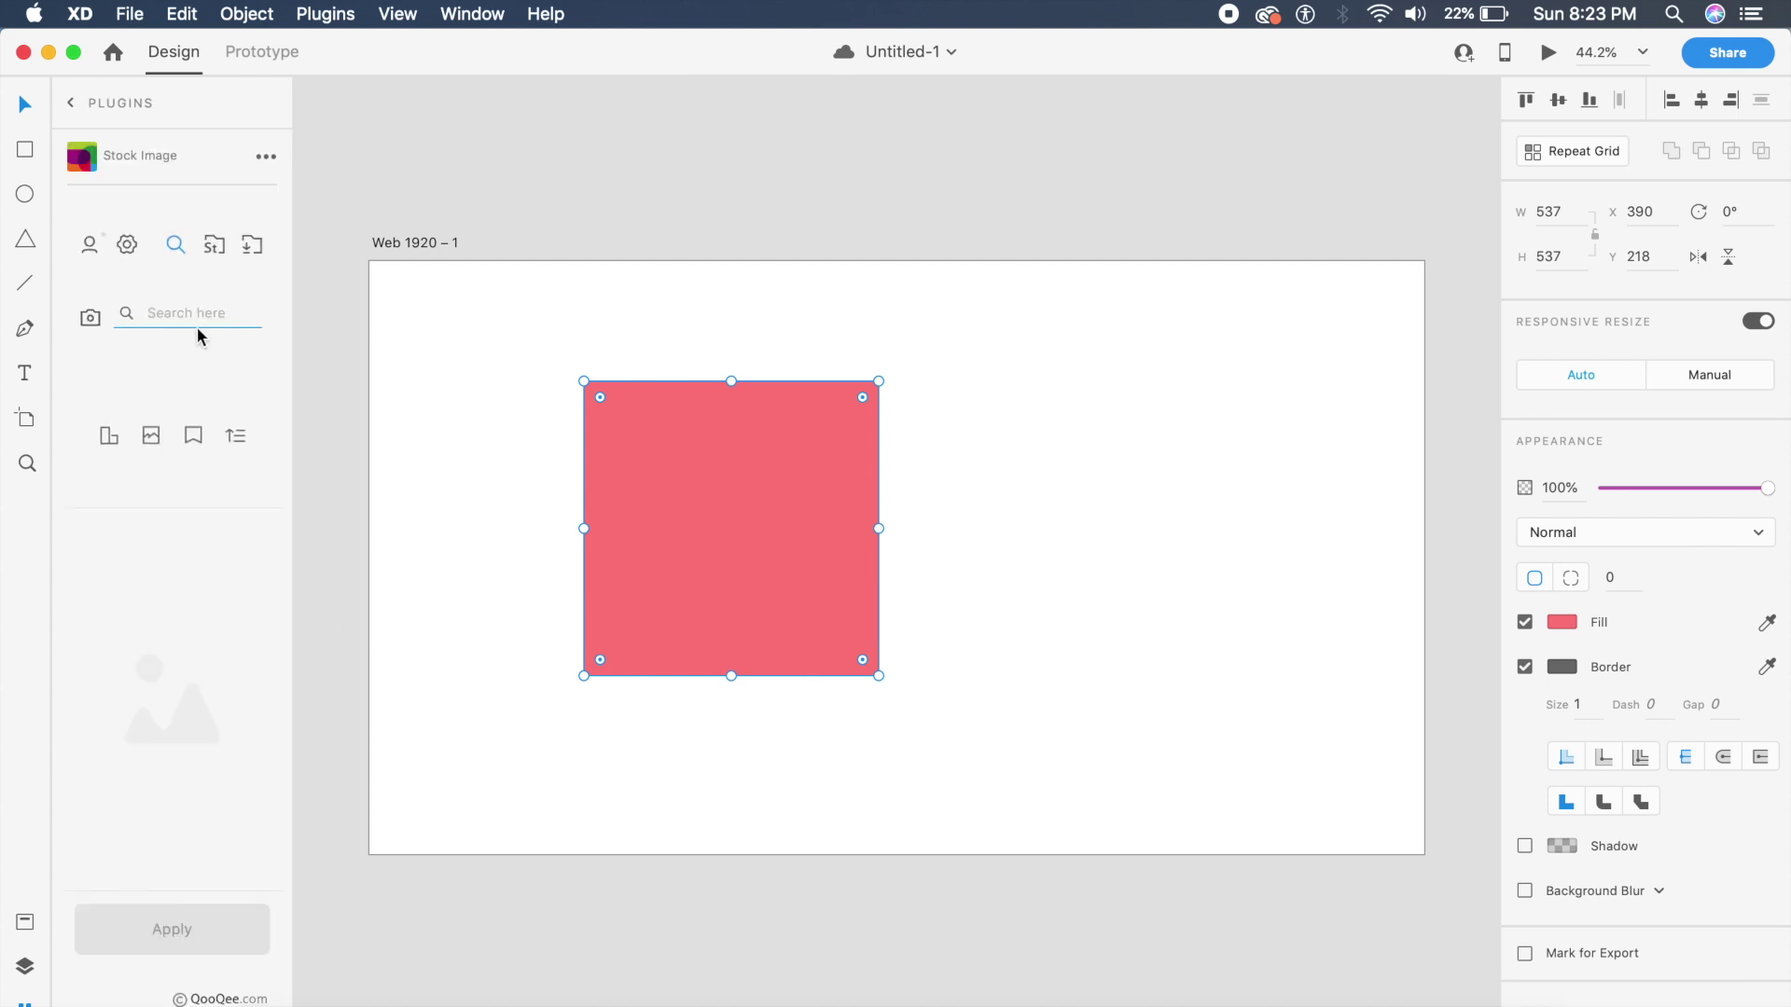
left_click(89, 247)
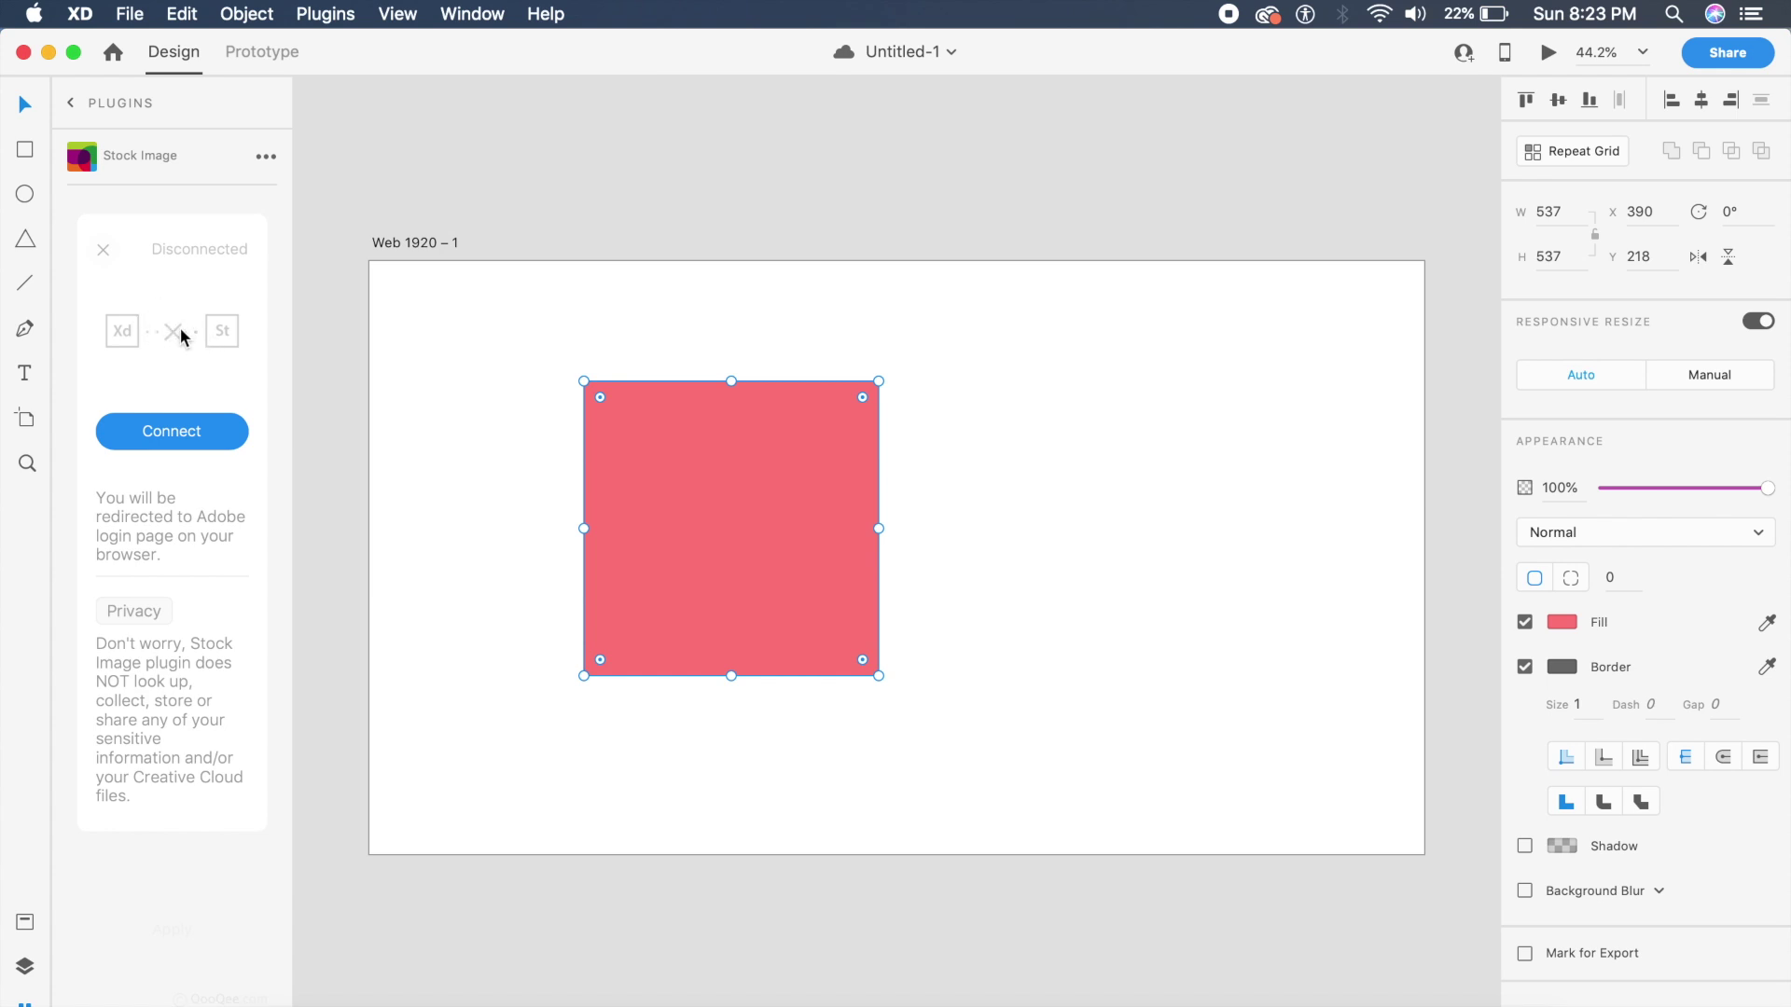
left_click(103, 250)
left_click(186, 305)
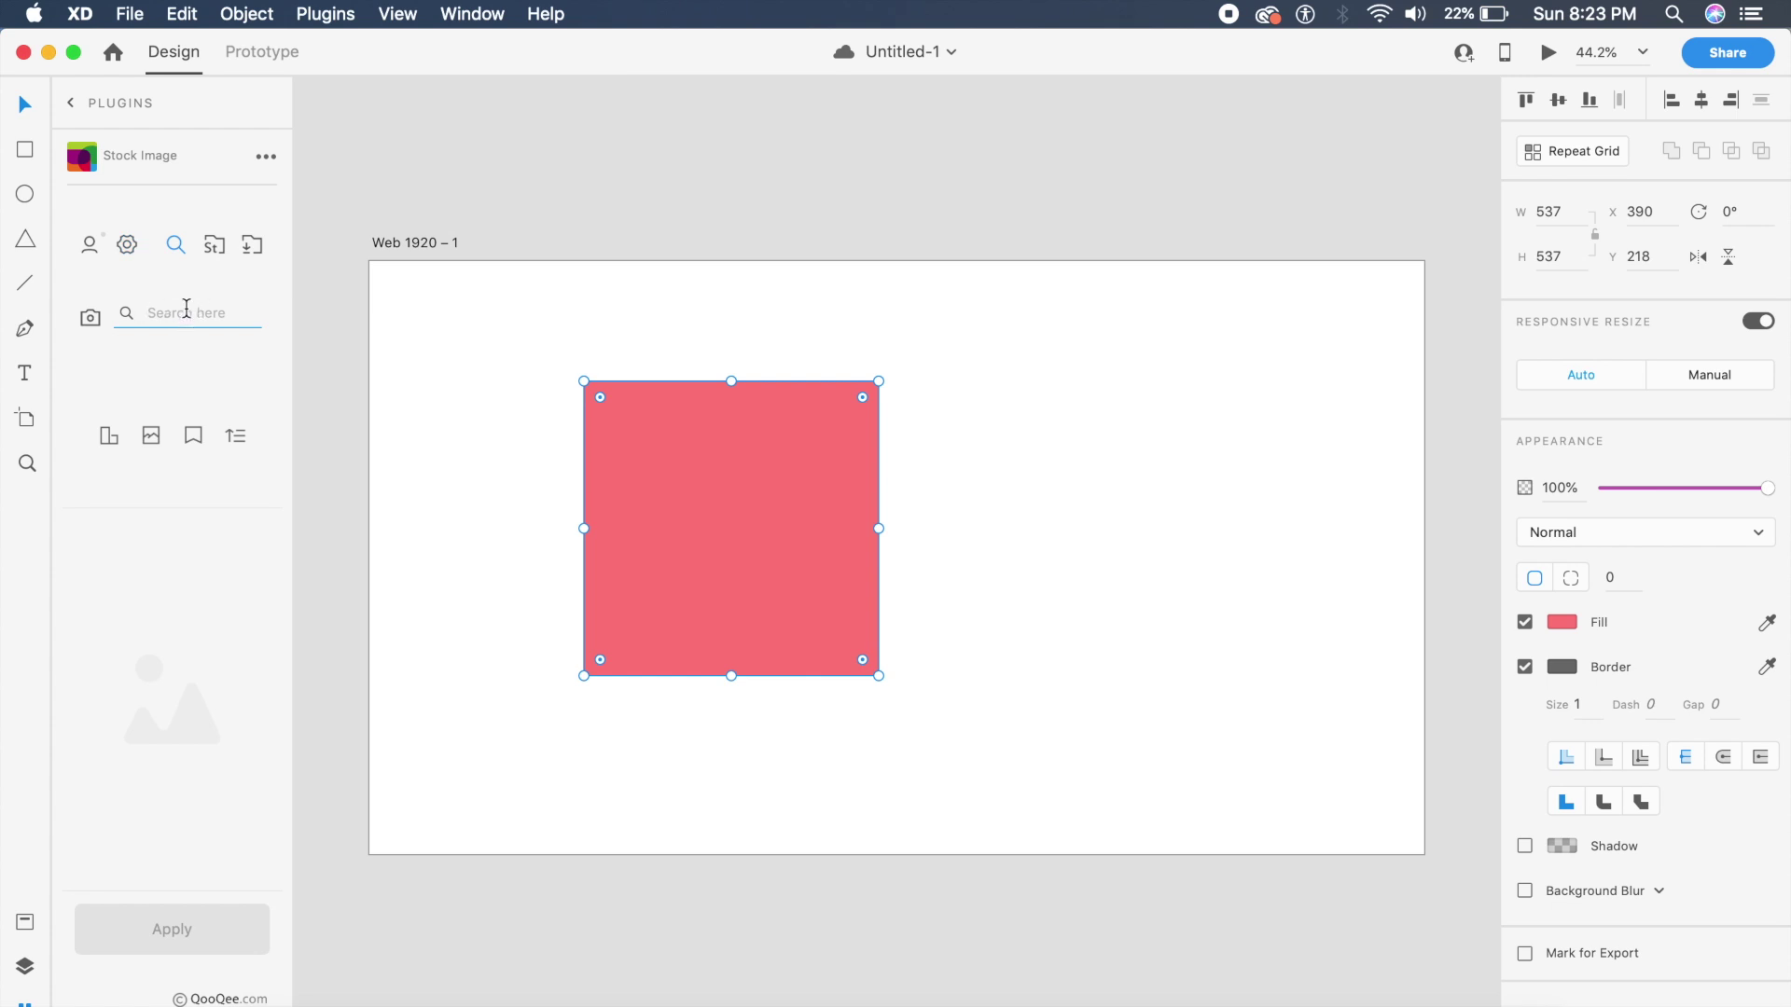
Search Stock Image for 'man' and tick the first photo result.
type("man")
key("Return")
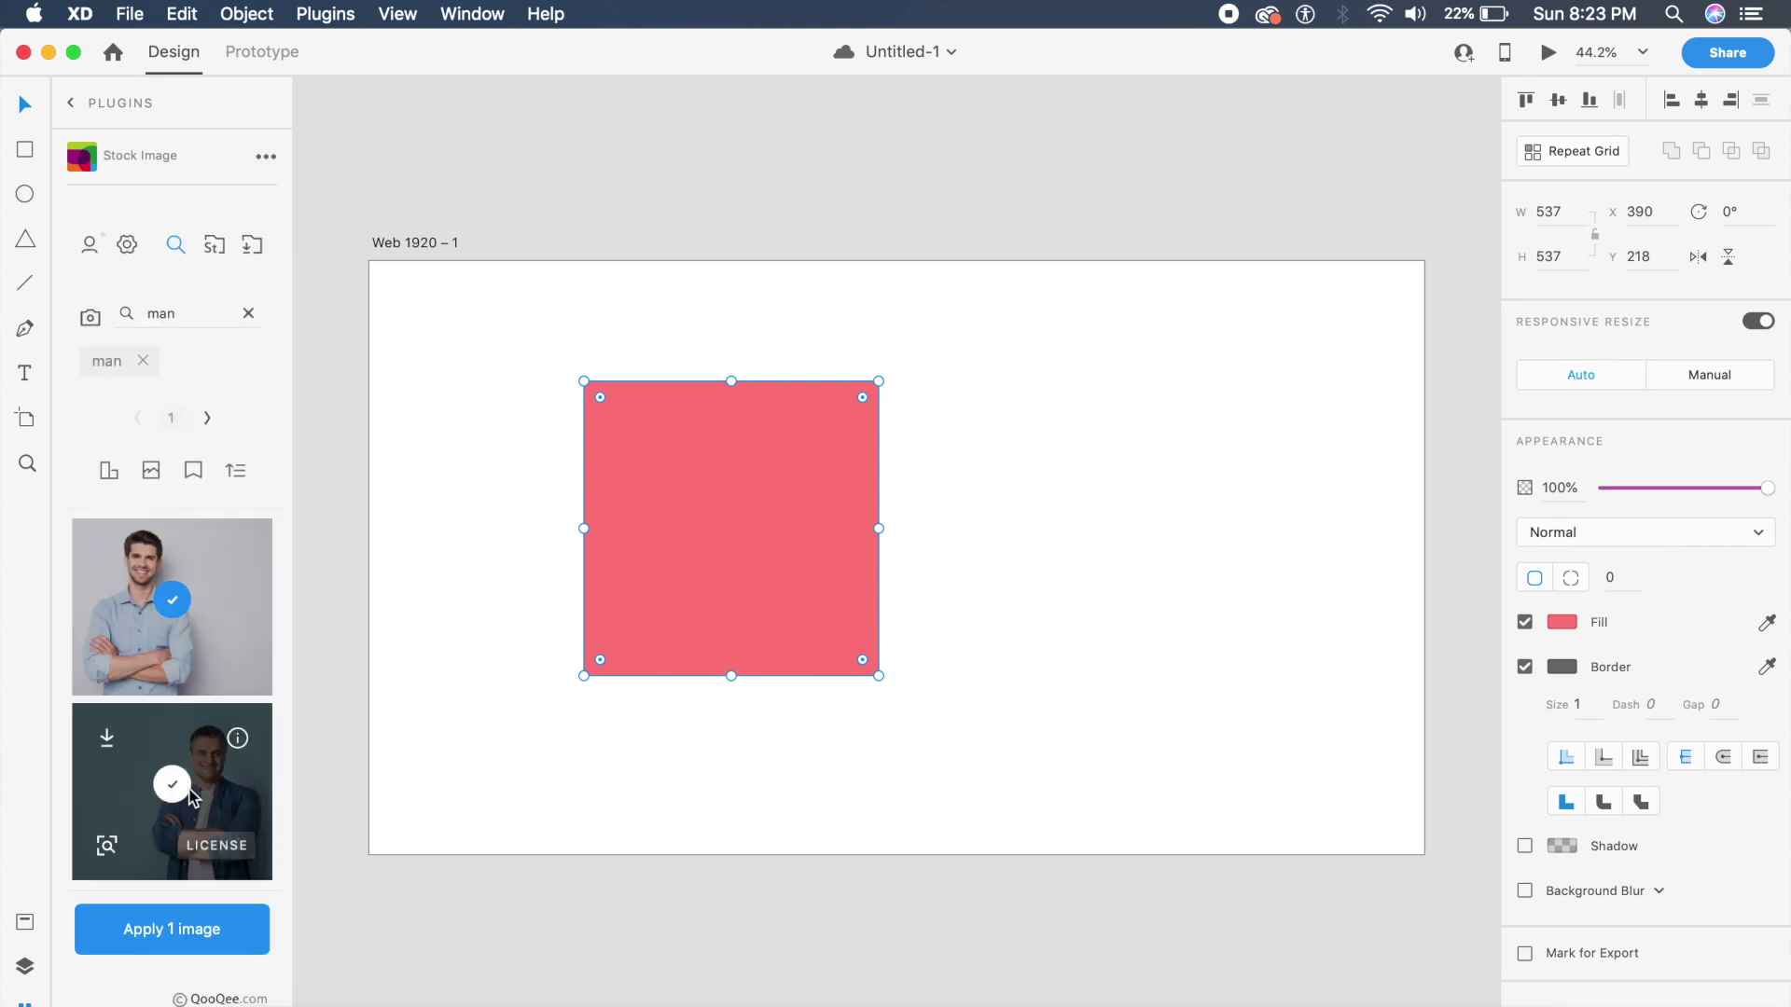
scroll(191, 795, "down", 2)
scroll(191, 796, "down", 1)
scroll(130, 653, "up", 3)
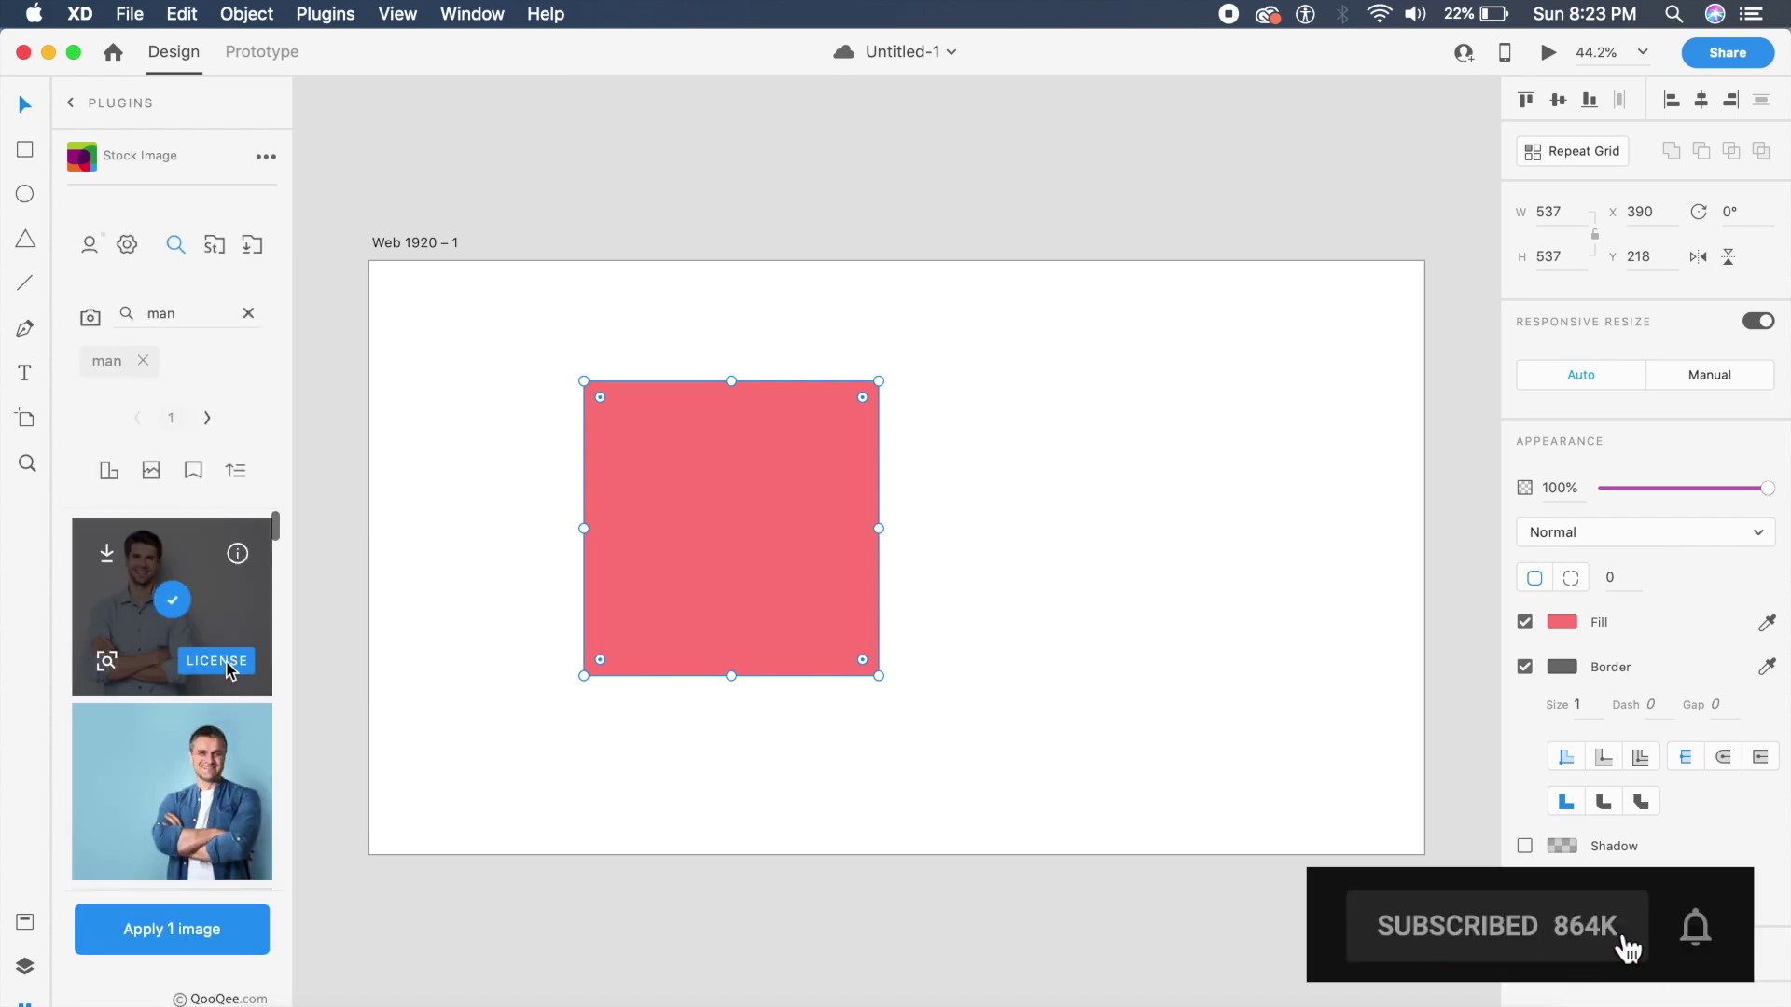
left_click(172, 600)
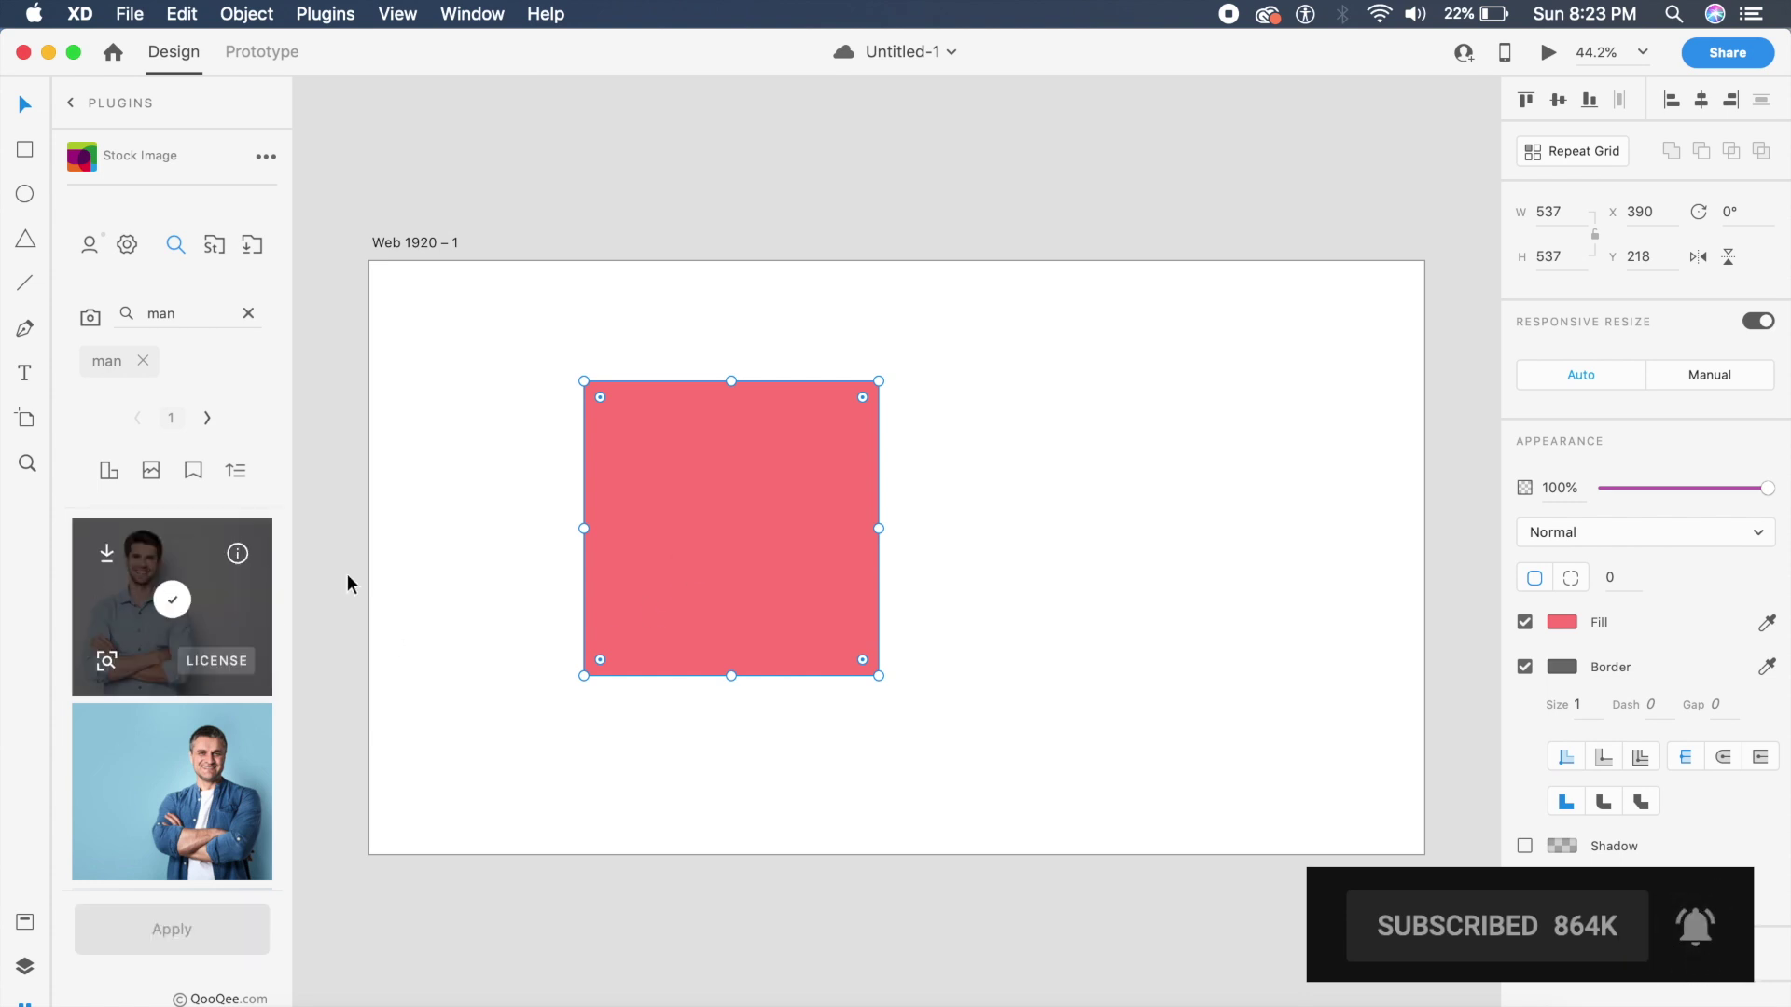
Move the red square right to X 605 and fill it with the selected photo.
double_click(856, 545)
left_click(929, 550)
left_click(927, 556)
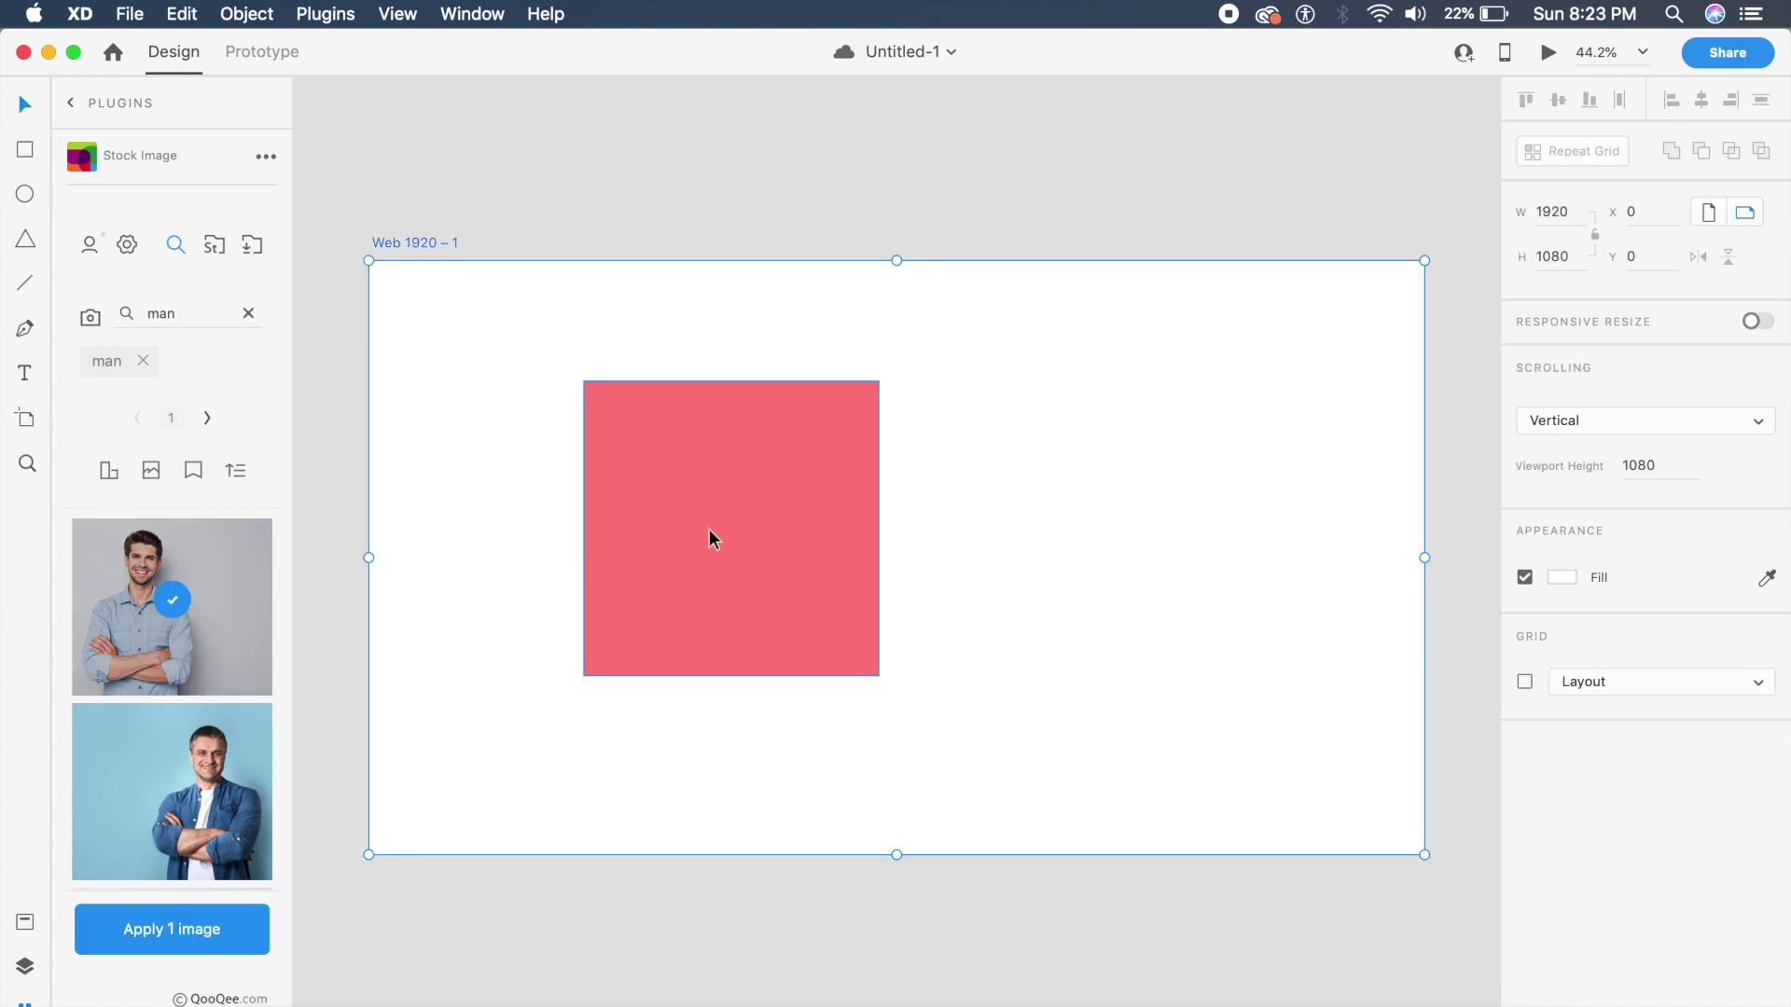
left_click_drag(711, 535, 824, 533)
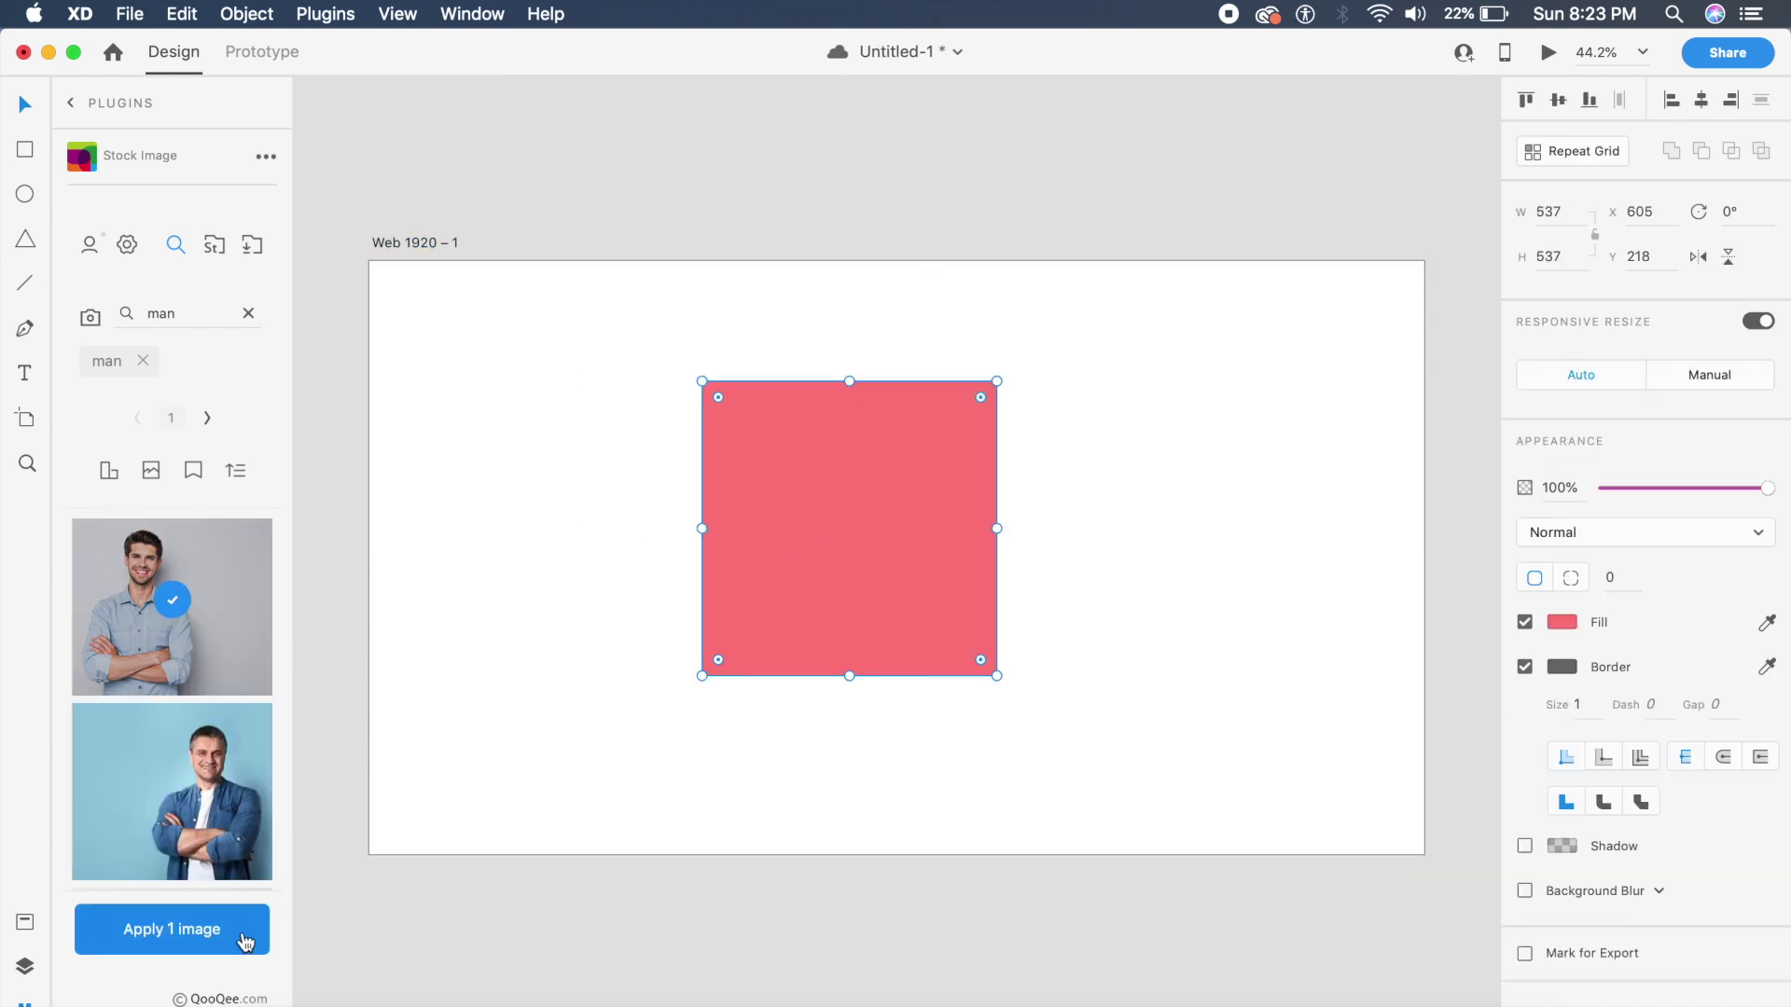
left_click(244, 938)
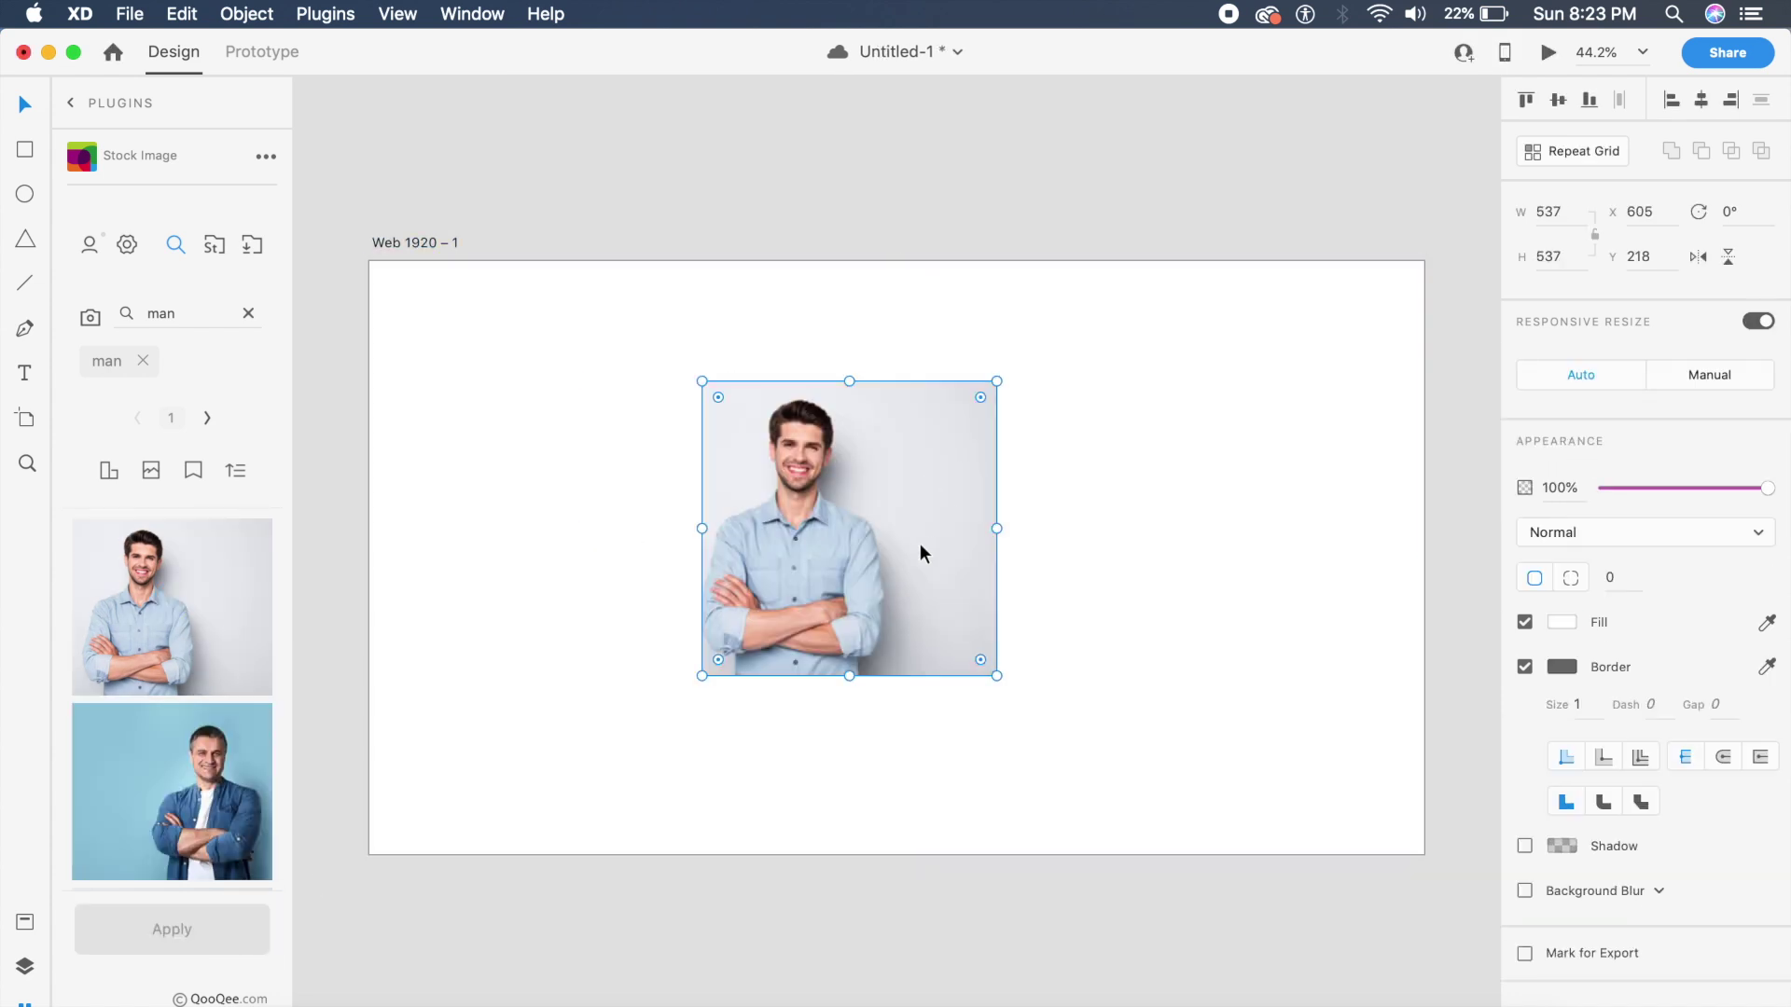
scroll(911, 558, "up", 5)
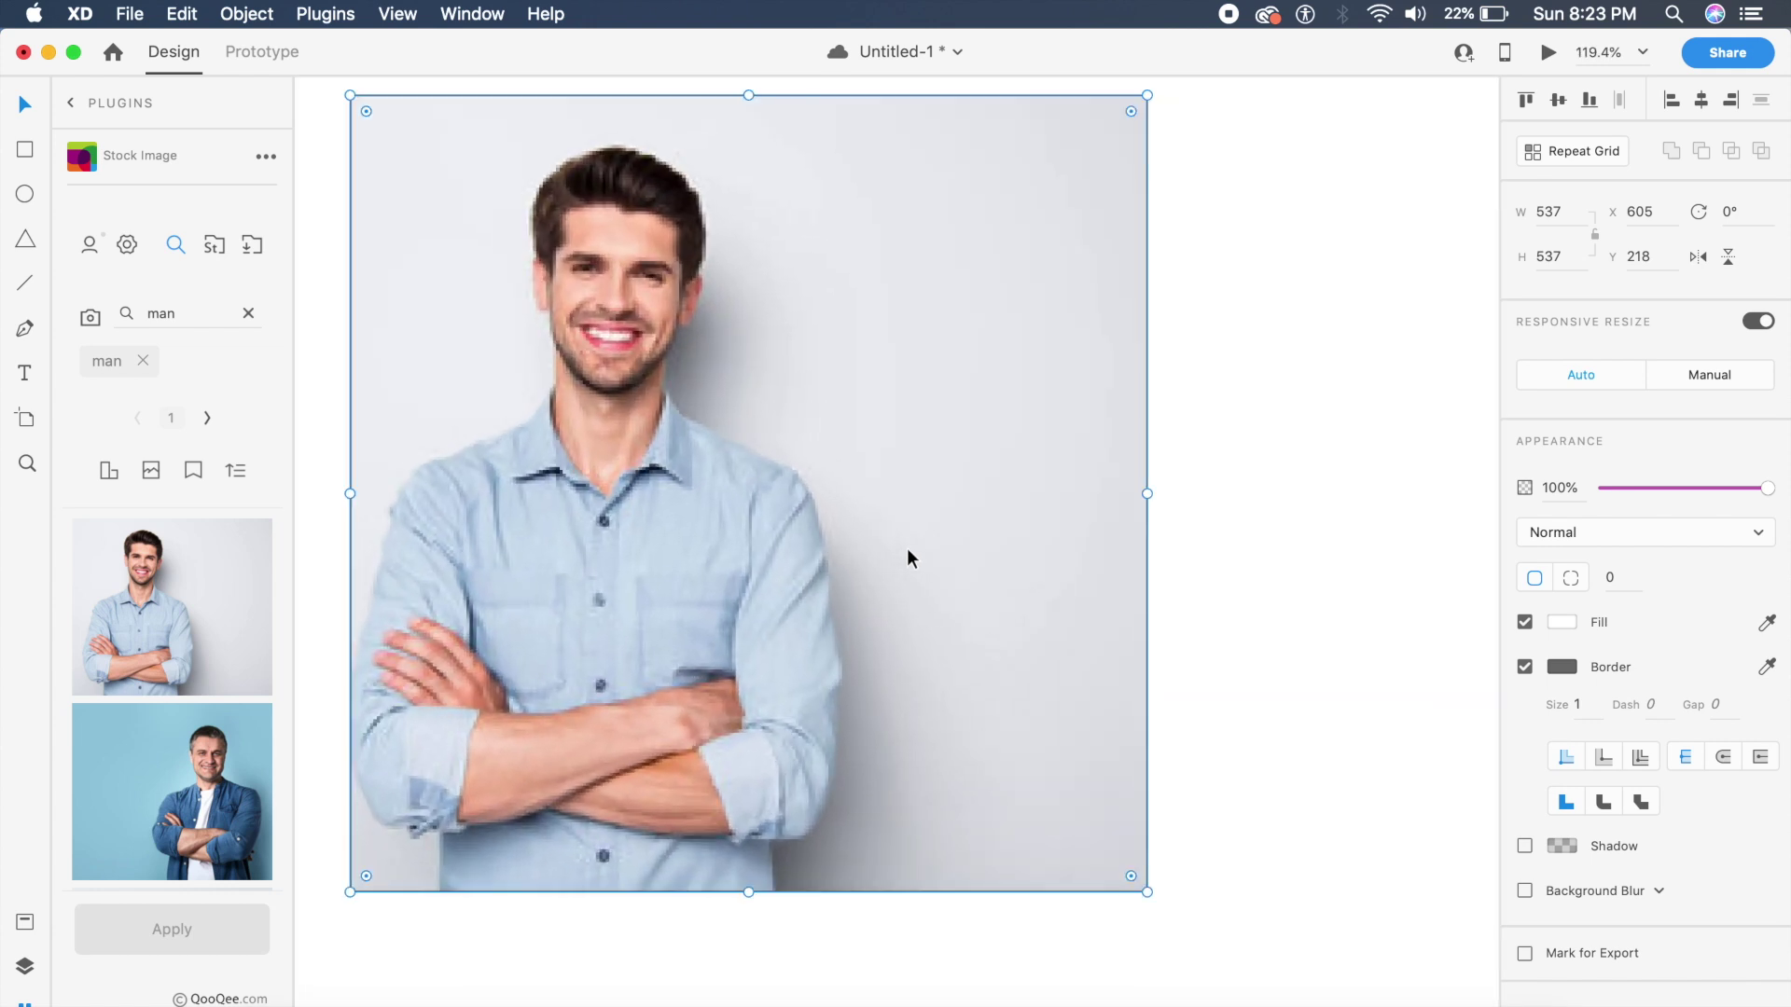
scroll(912, 558, "down", 5)
Set Stock Image quality to Large and re-apply the first 'man' photo to the square.
scroll(751, 509, "up", 5)
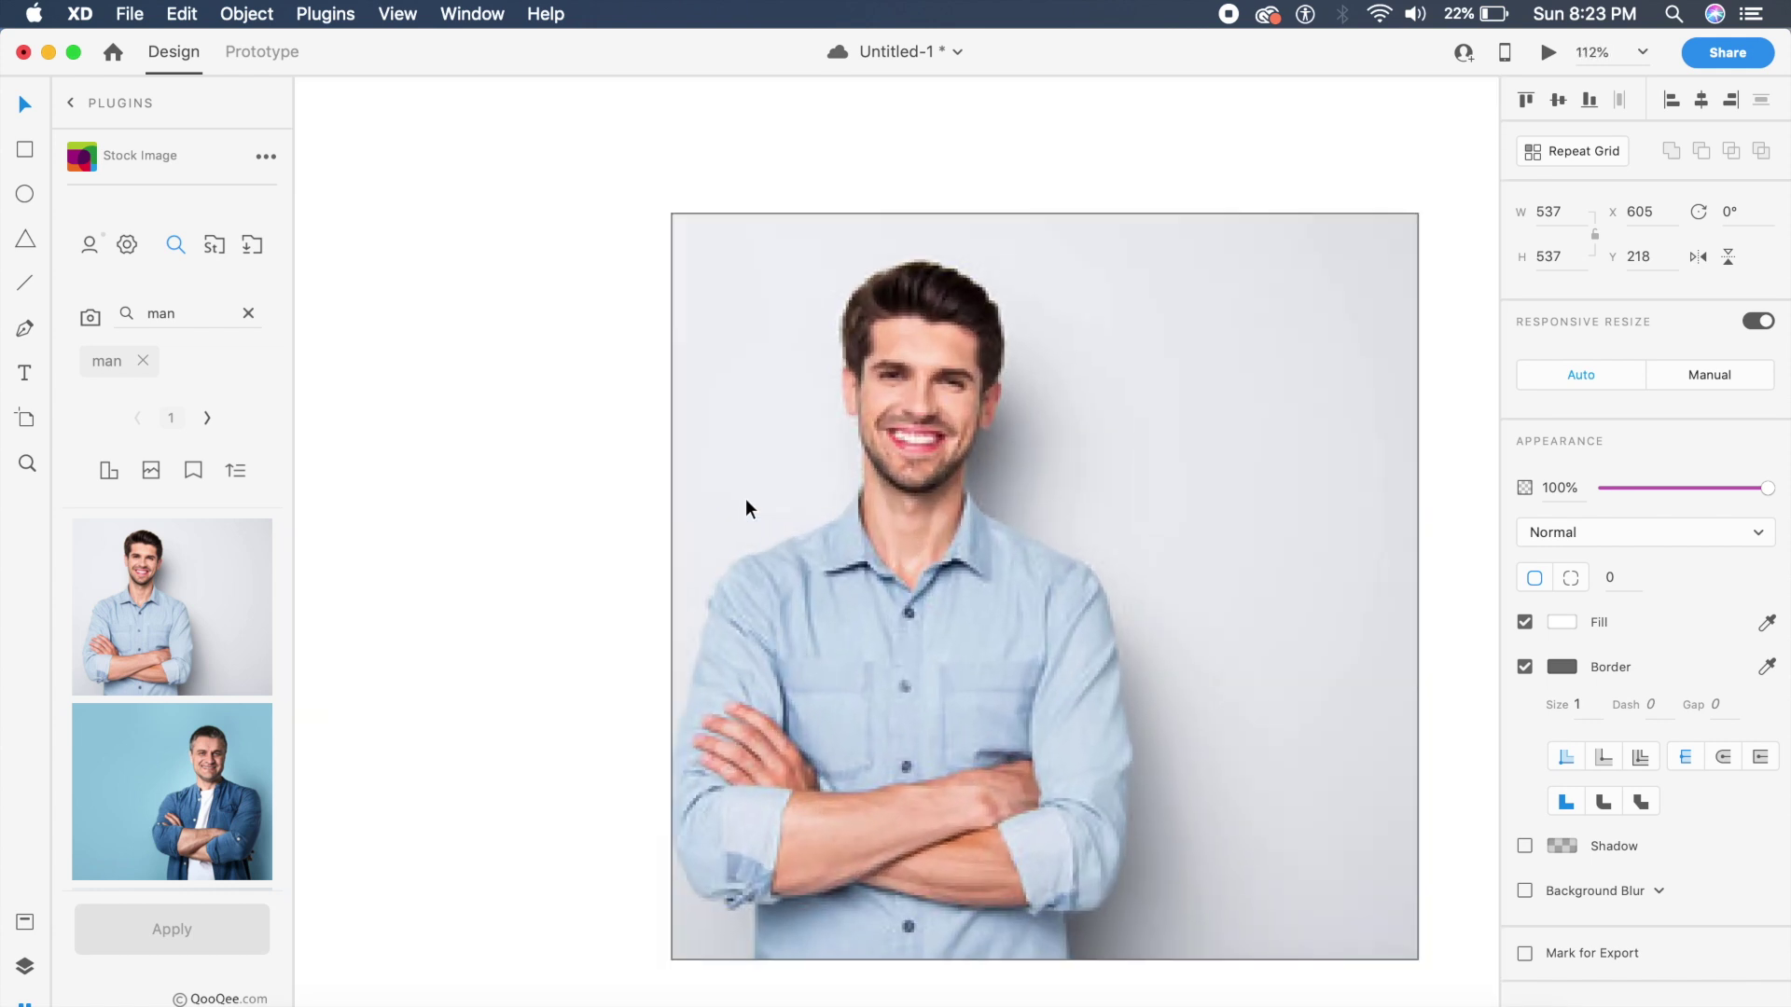
scroll(746, 508, "up", 3)
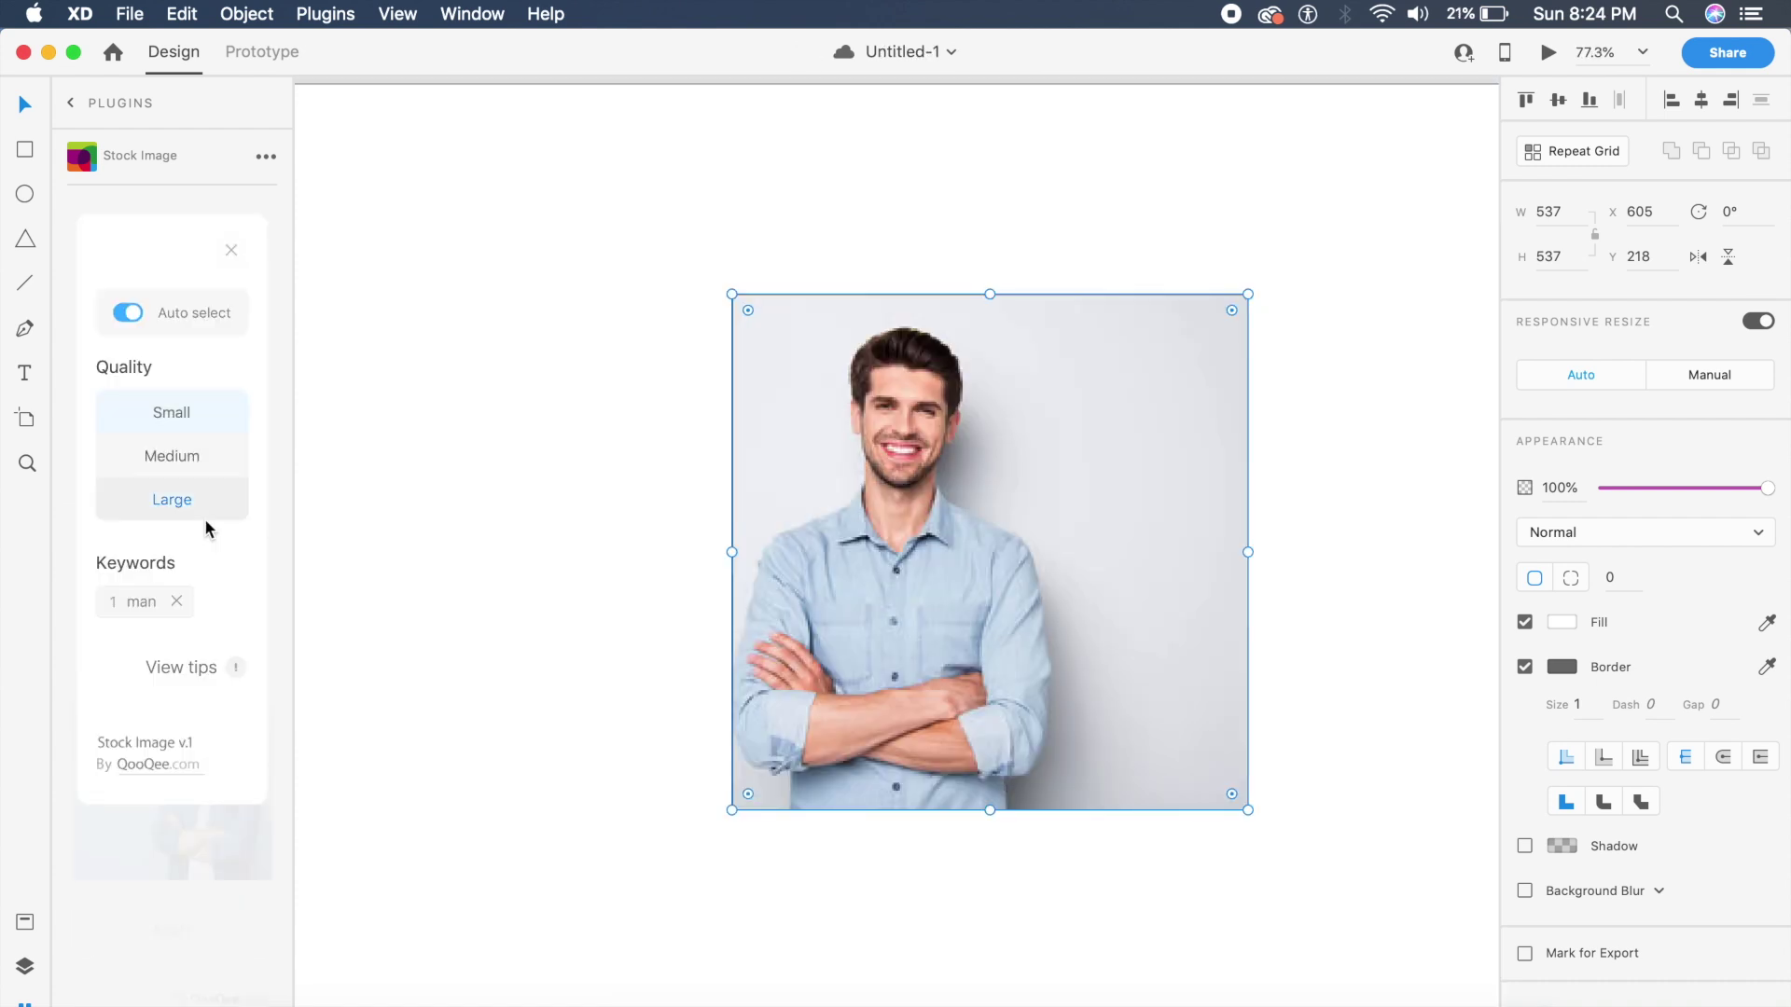
left_click(177, 506)
left_click(233, 251)
mouse_move(177, 662)
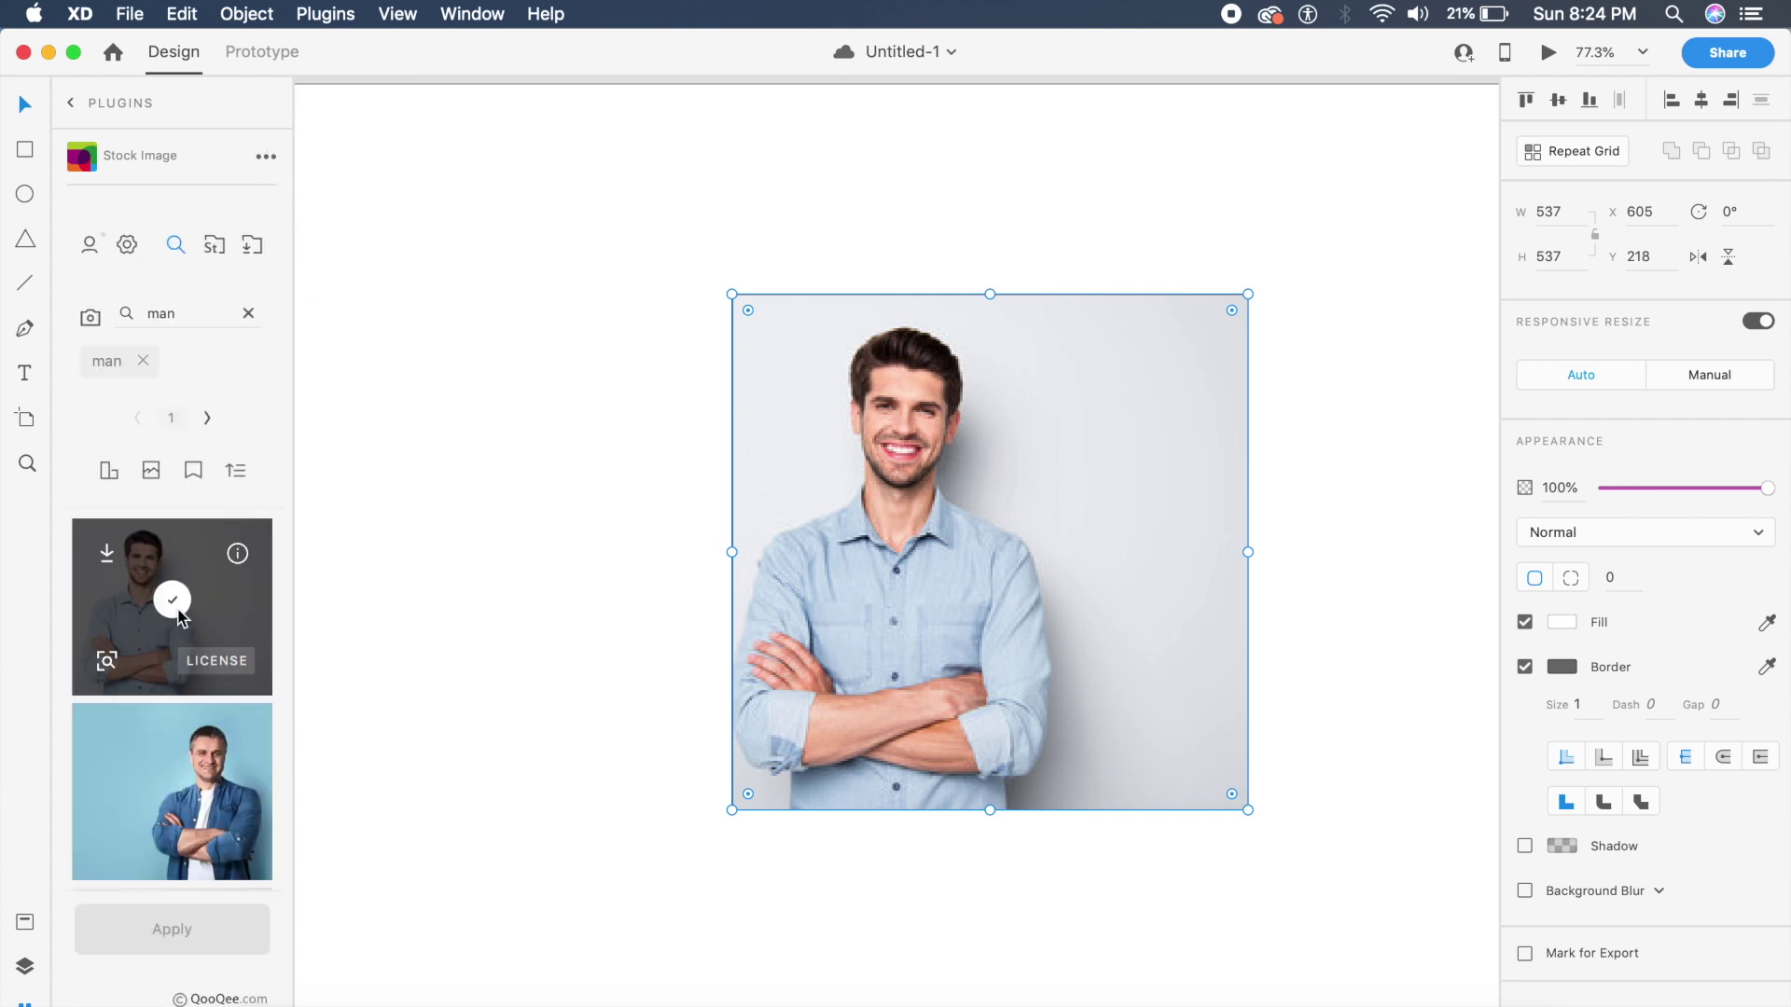
left_click(173, 601)
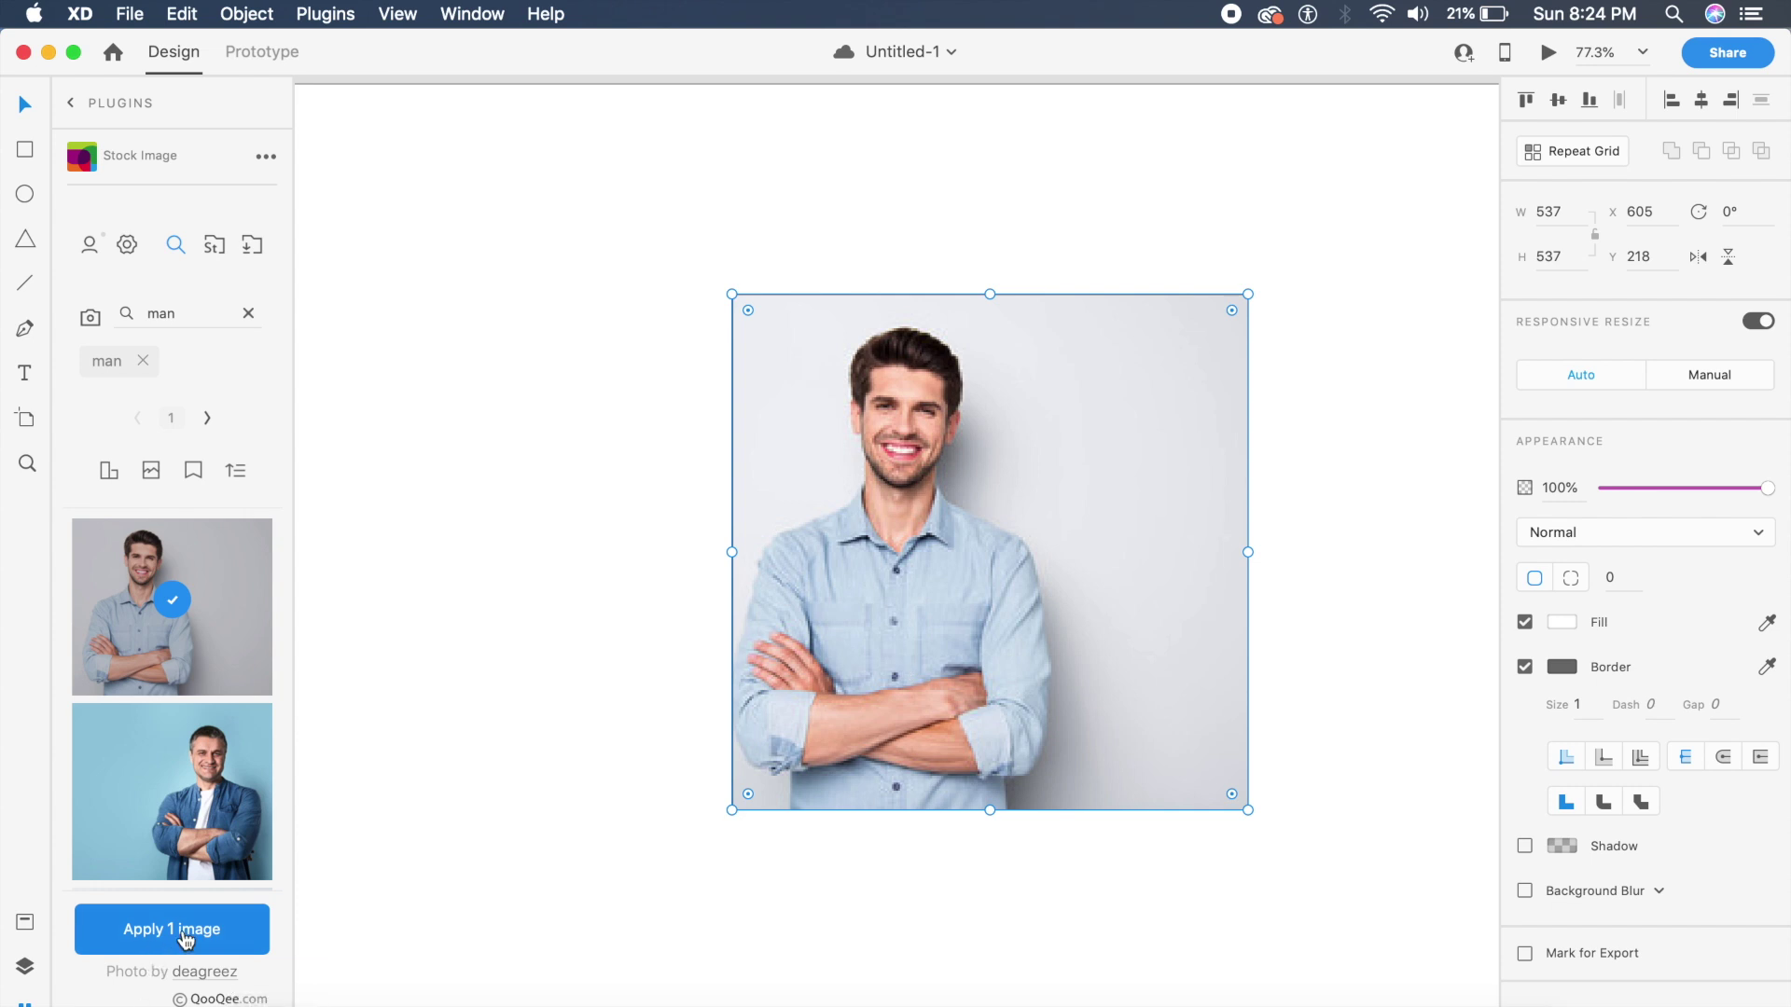
left_click(185, 938)
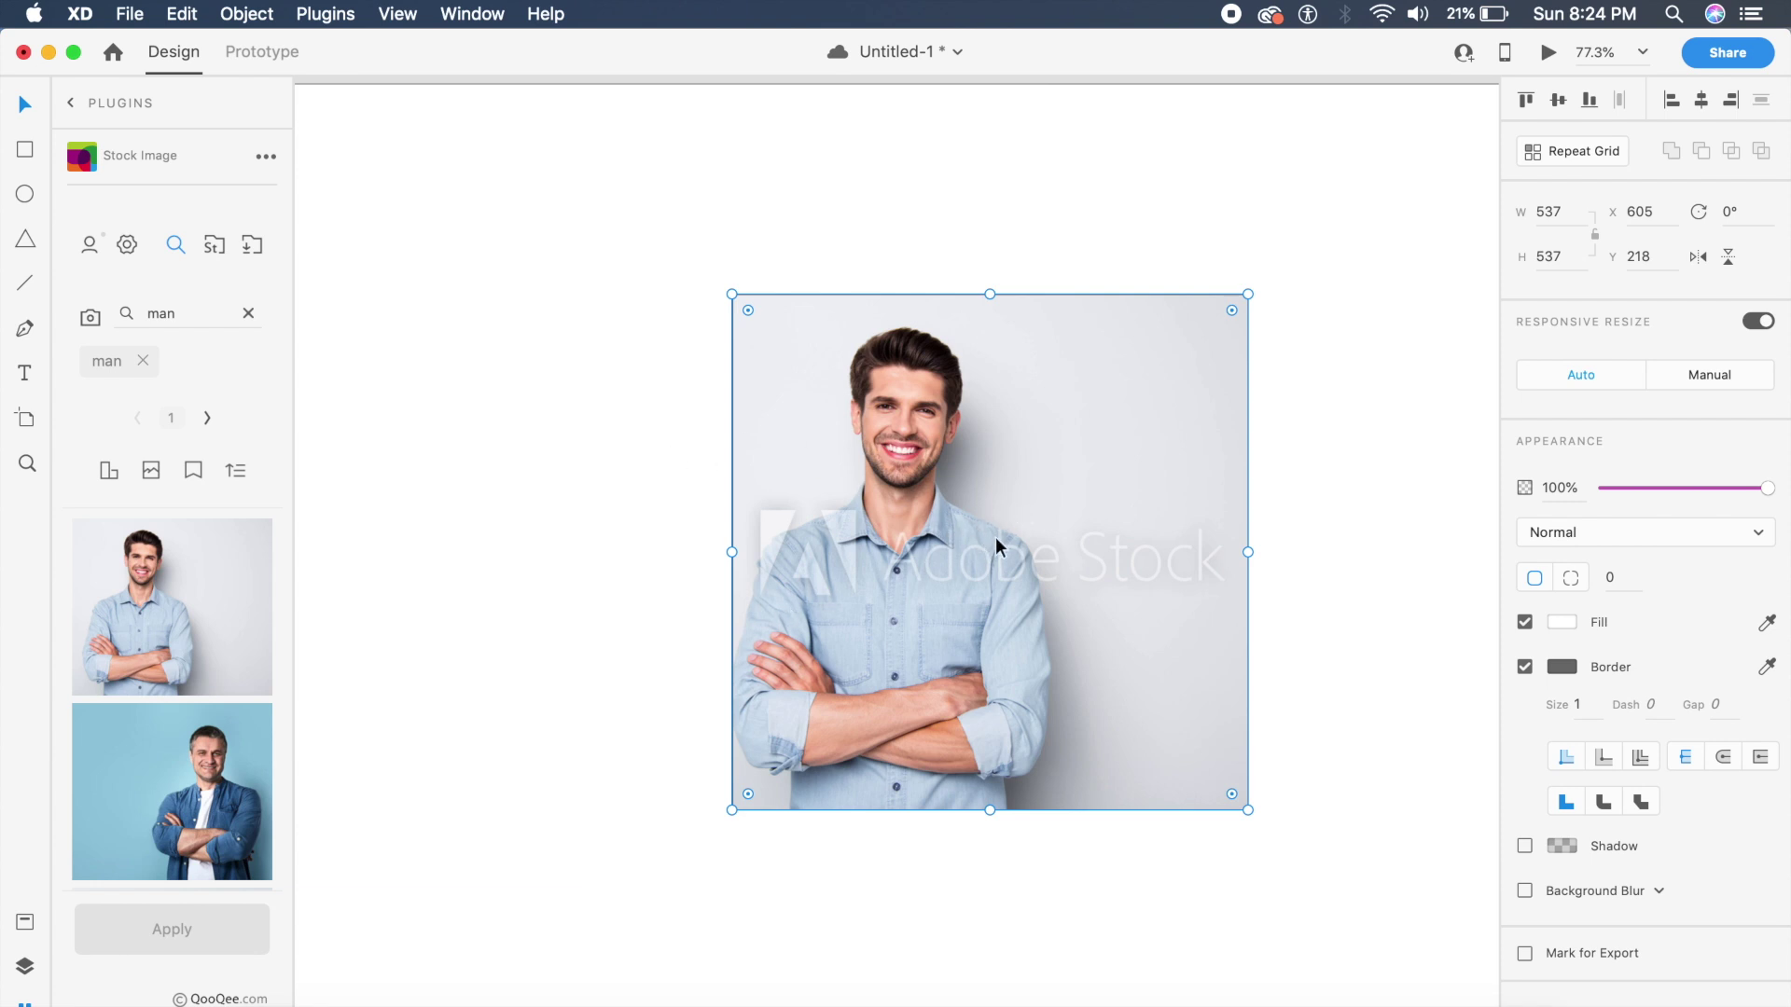
Save the file and set the stock image plugin's quality back to Small.
key("super+s")
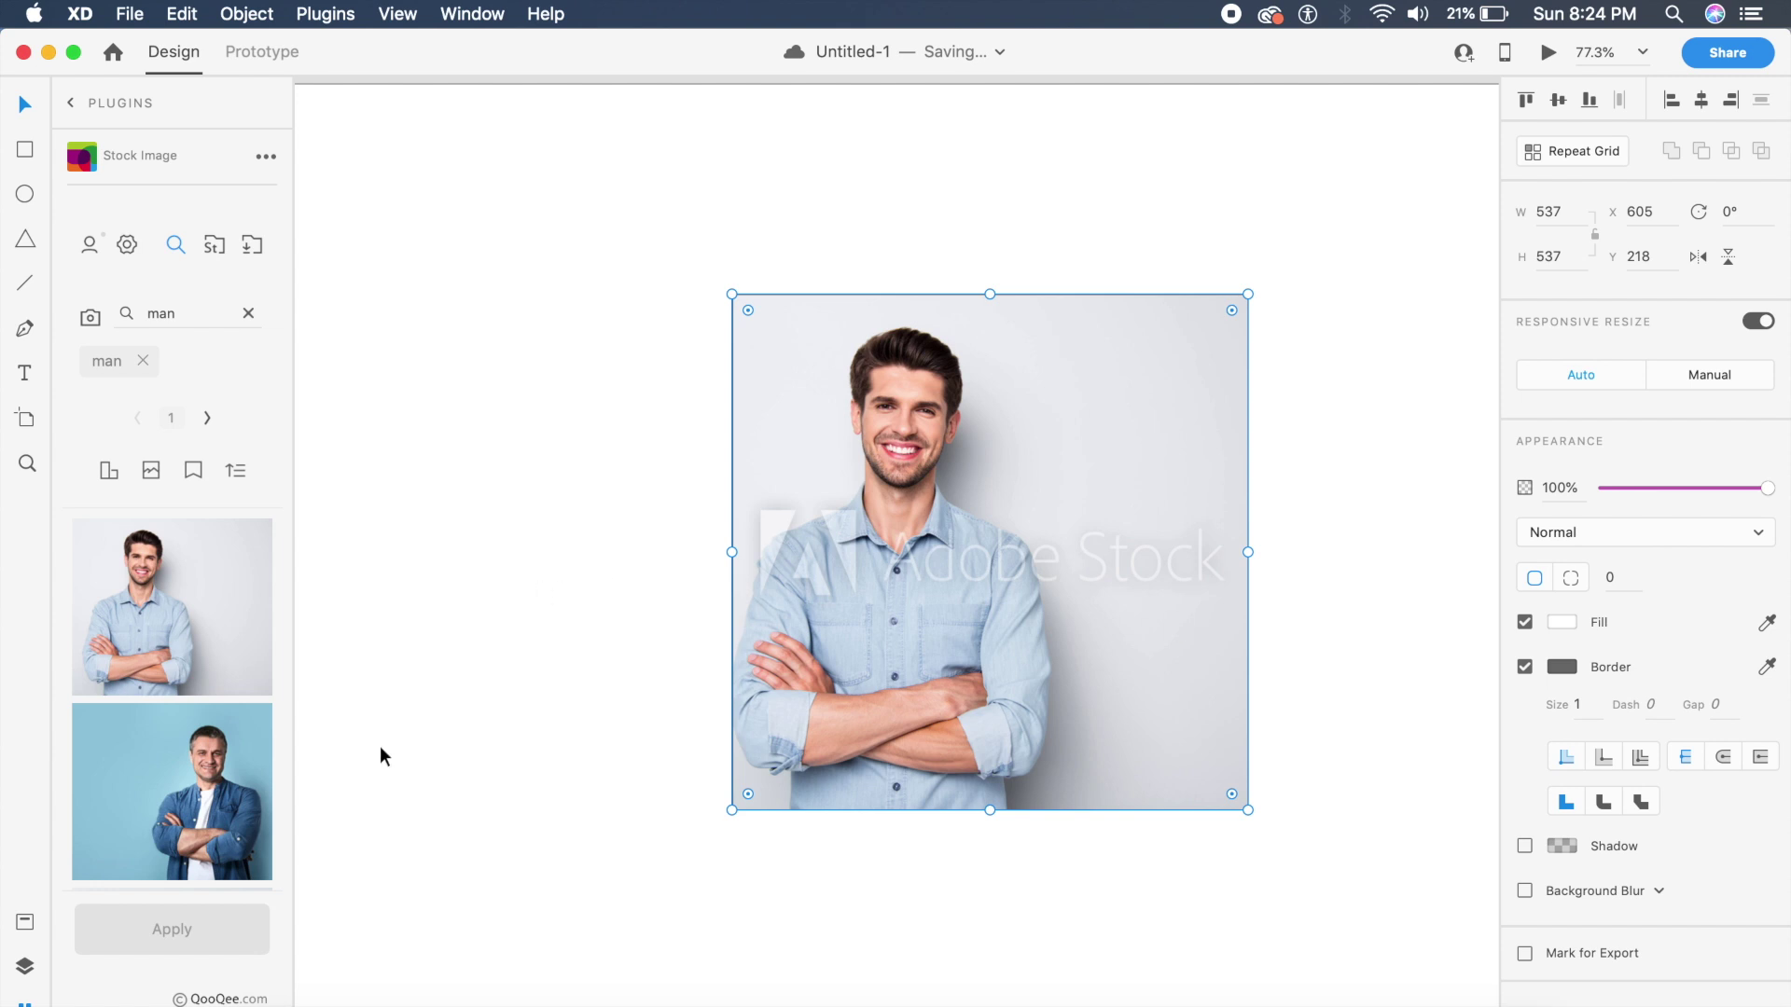
left_click(128, 247)
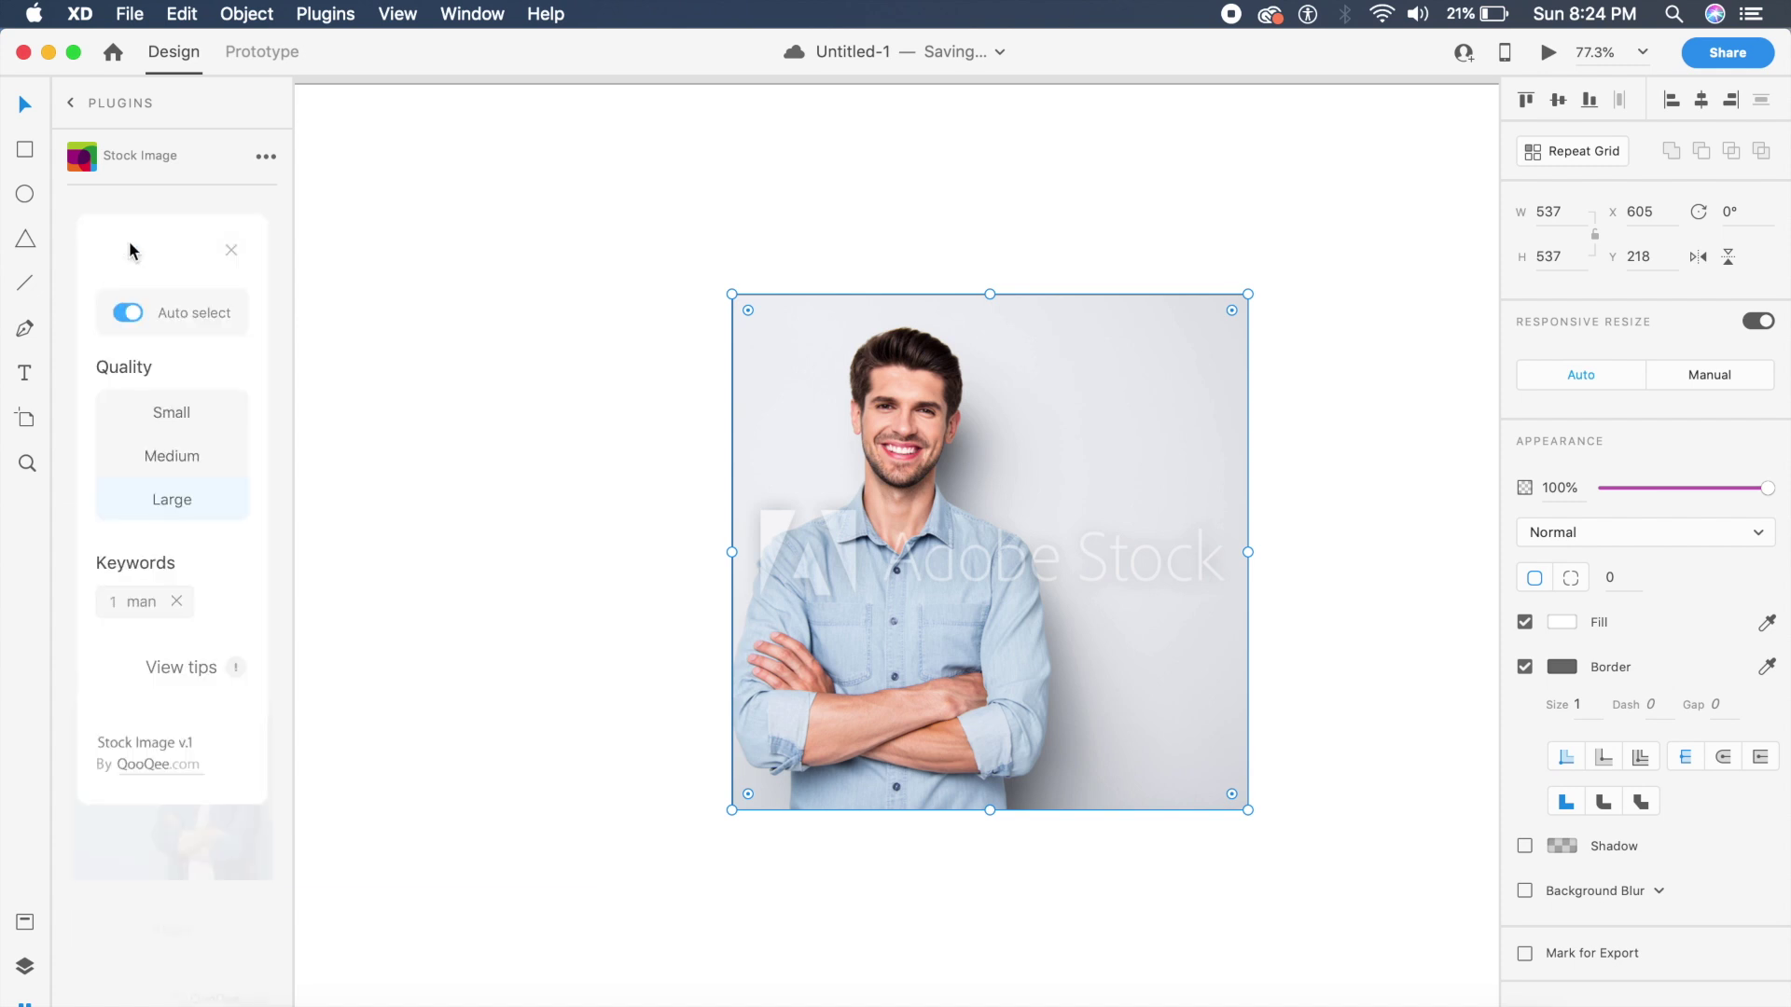
left_click(197, 416)
left_click(232, 250)
Sort the stock photo results by Popularity and select the first photo.
left_click(235, 471)
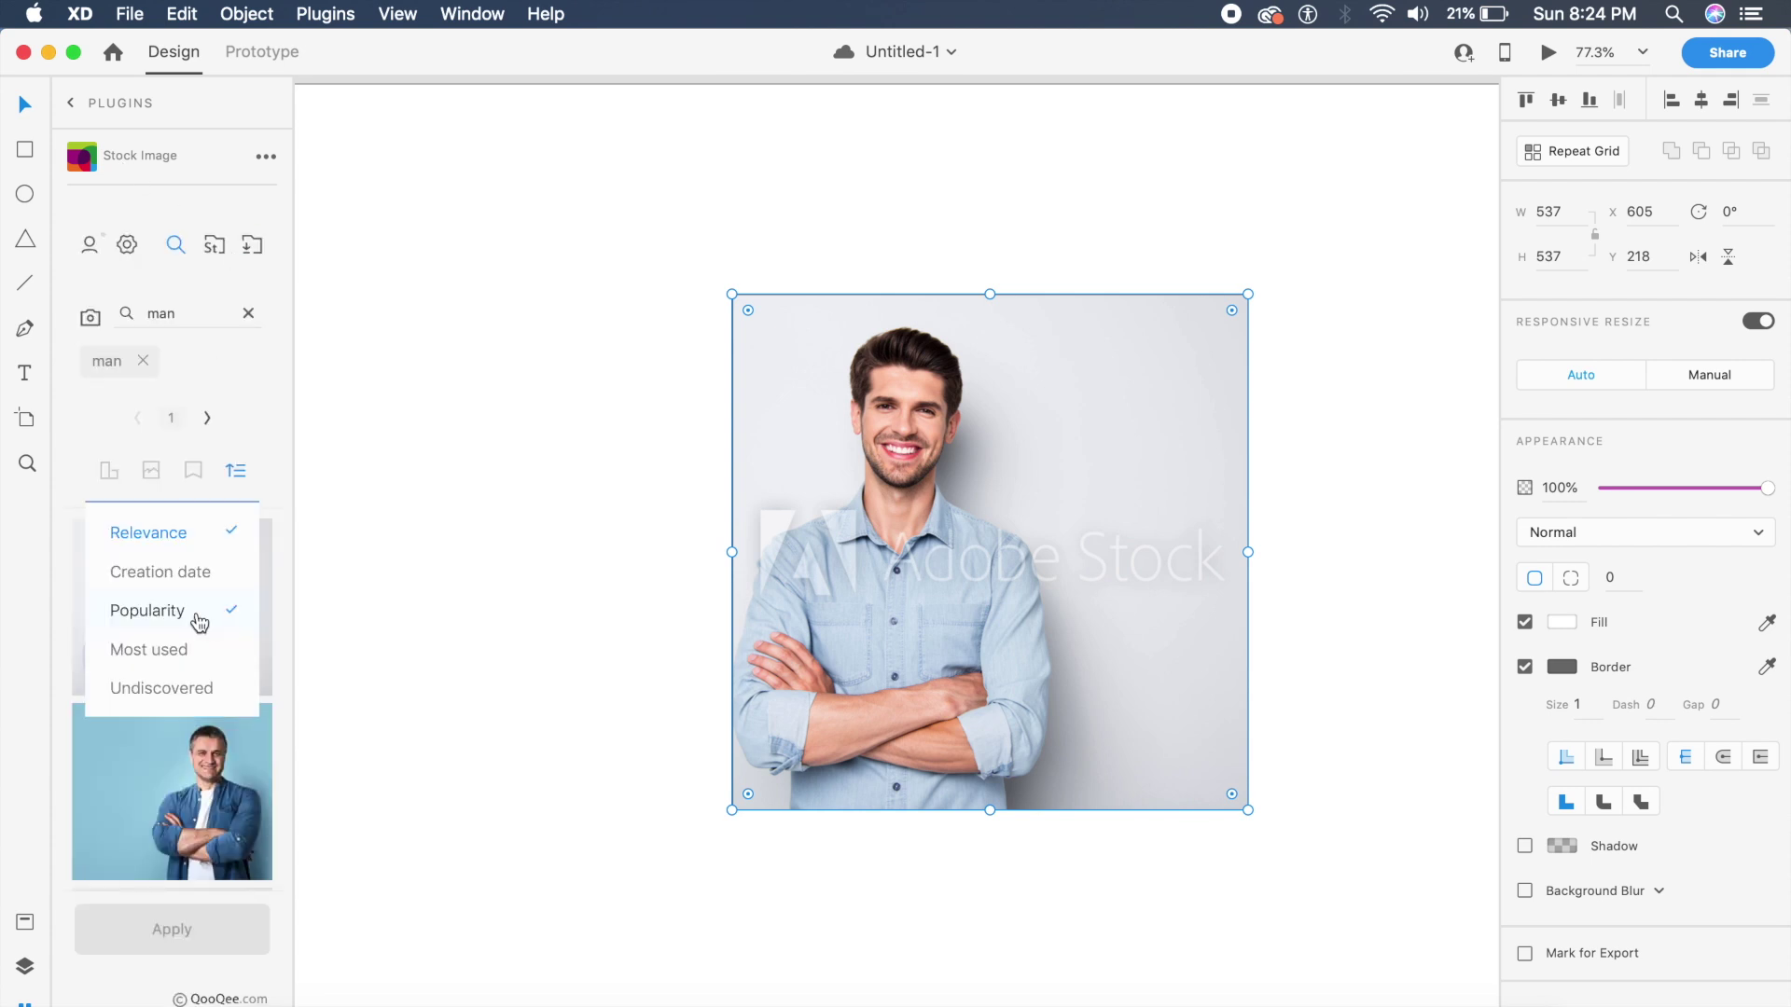
left_click(199, 622)
left_click(172, 615)
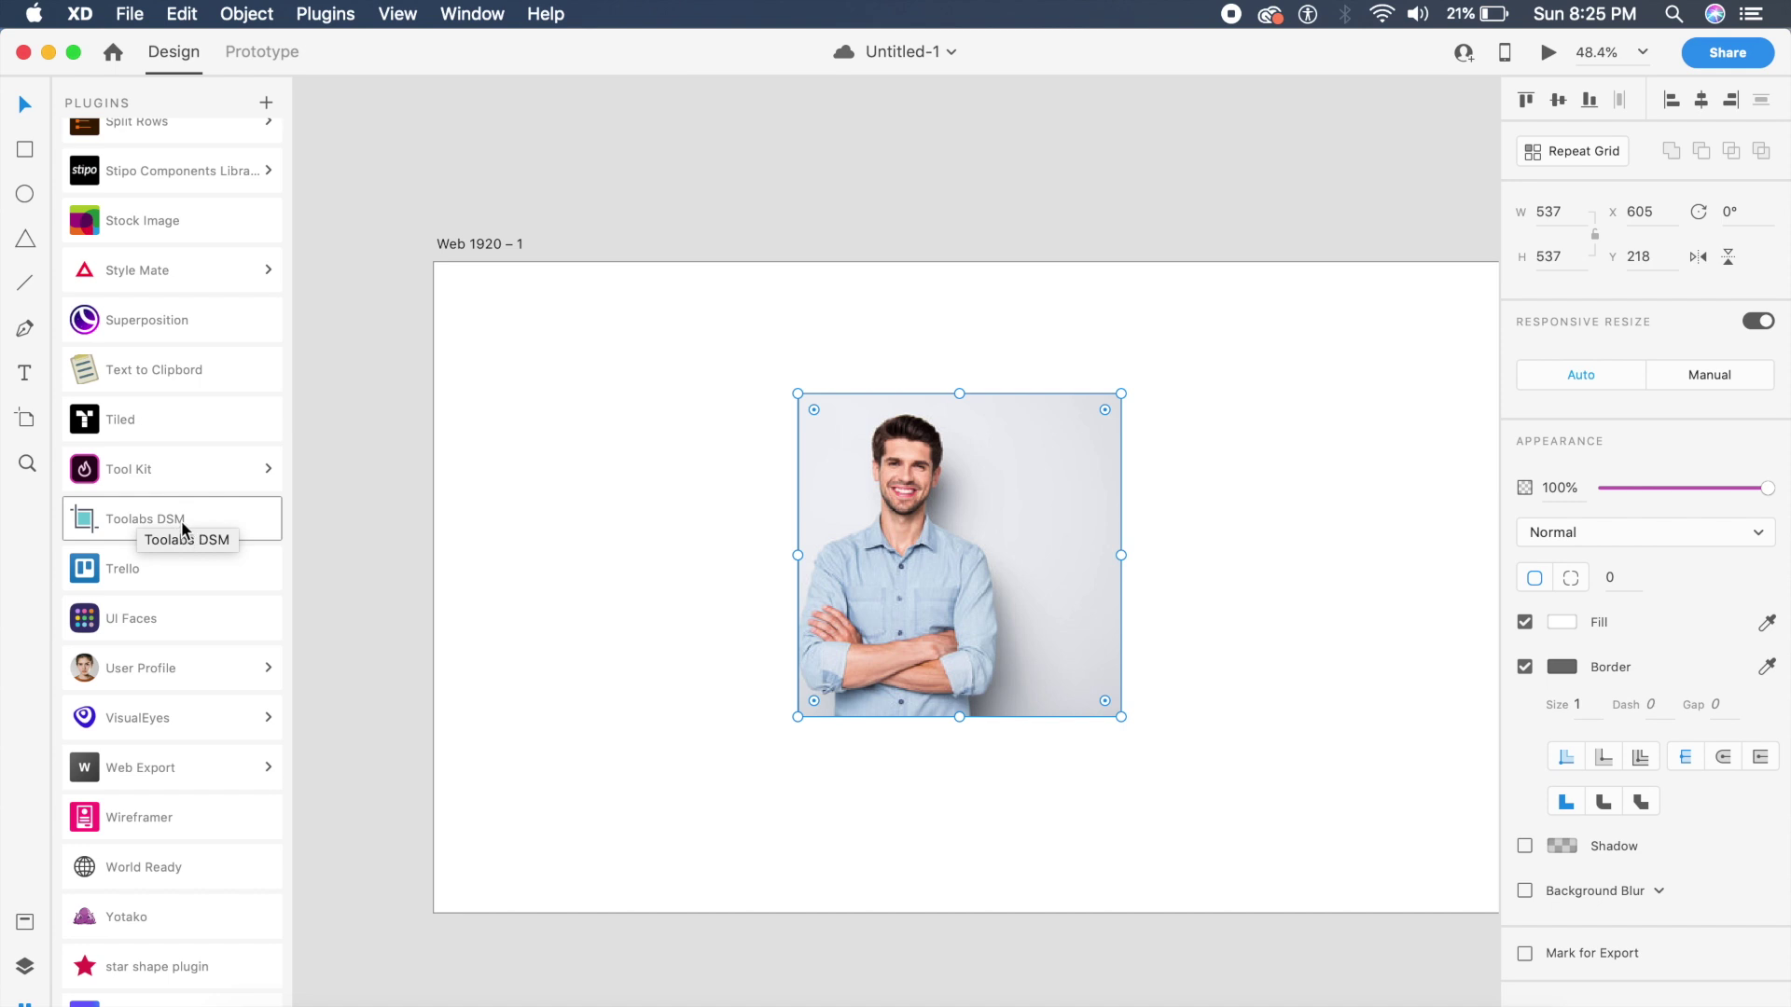
Insert the Toolabs DSM themeable Sample Artboard with its colour tokens.
left_click(184, 530)
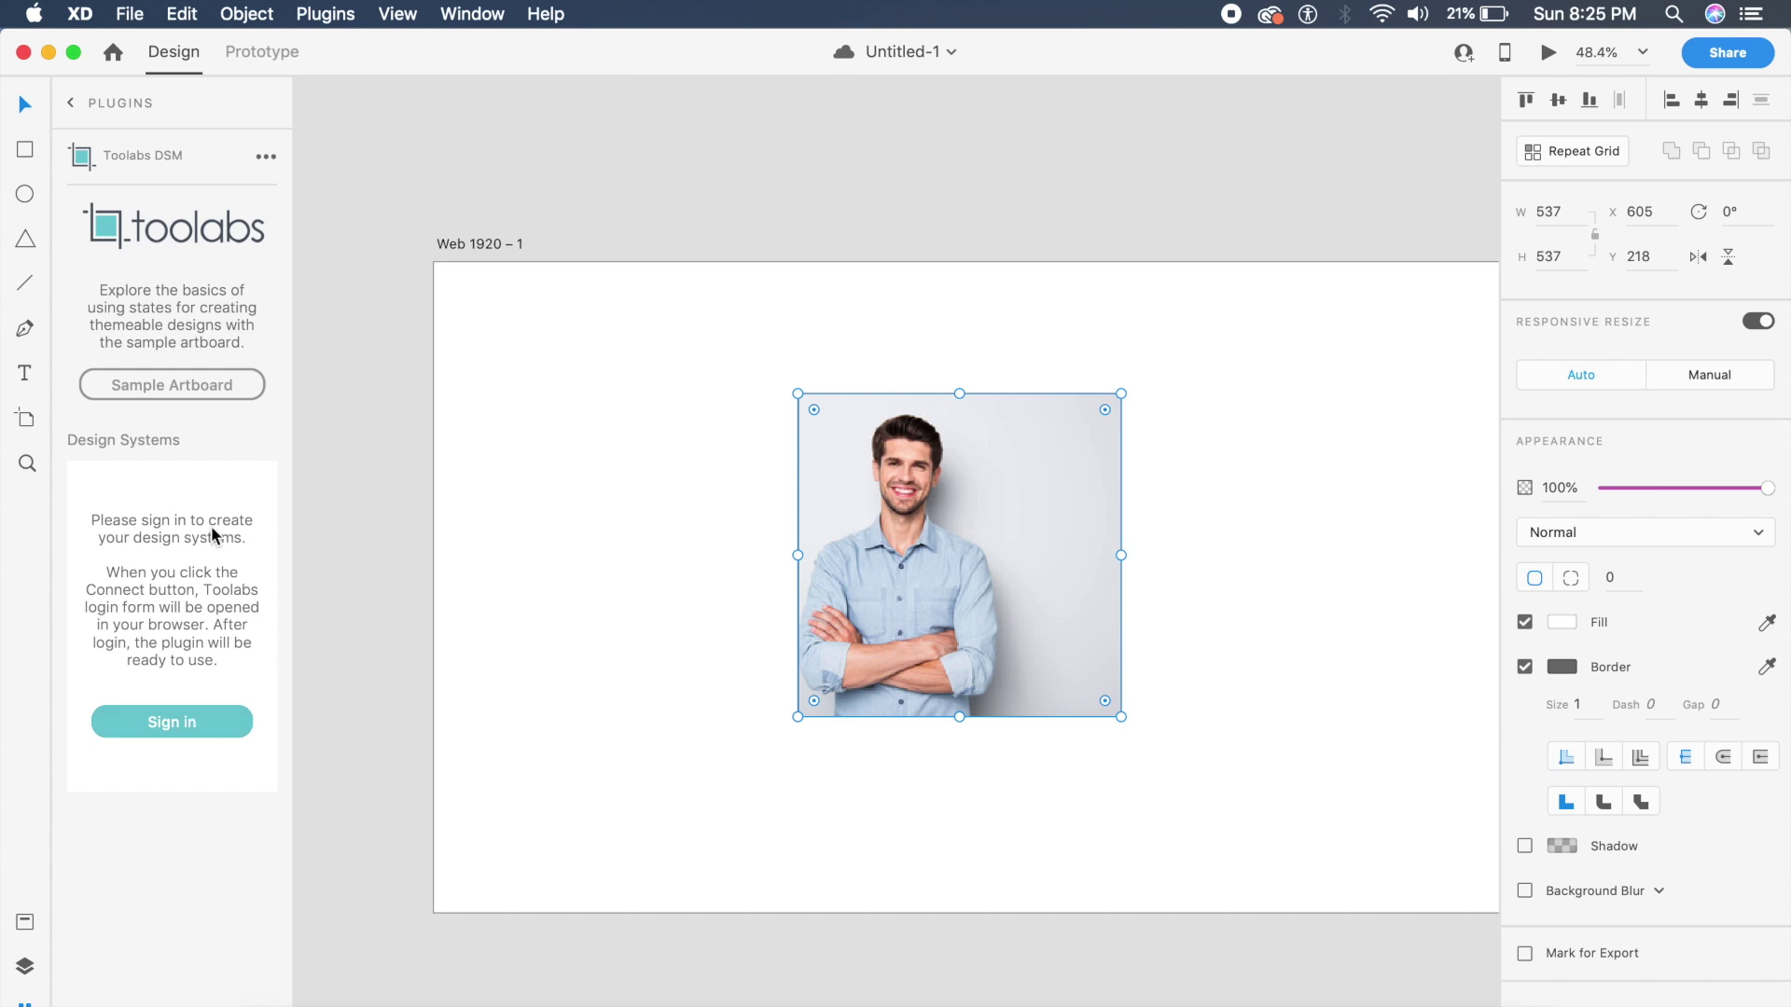
left_click(124, 388)
Select the Toolabs Sample Artboard, then set Background to Lights out and Color to Octopus.
scroll(696, 502, "up", 5)
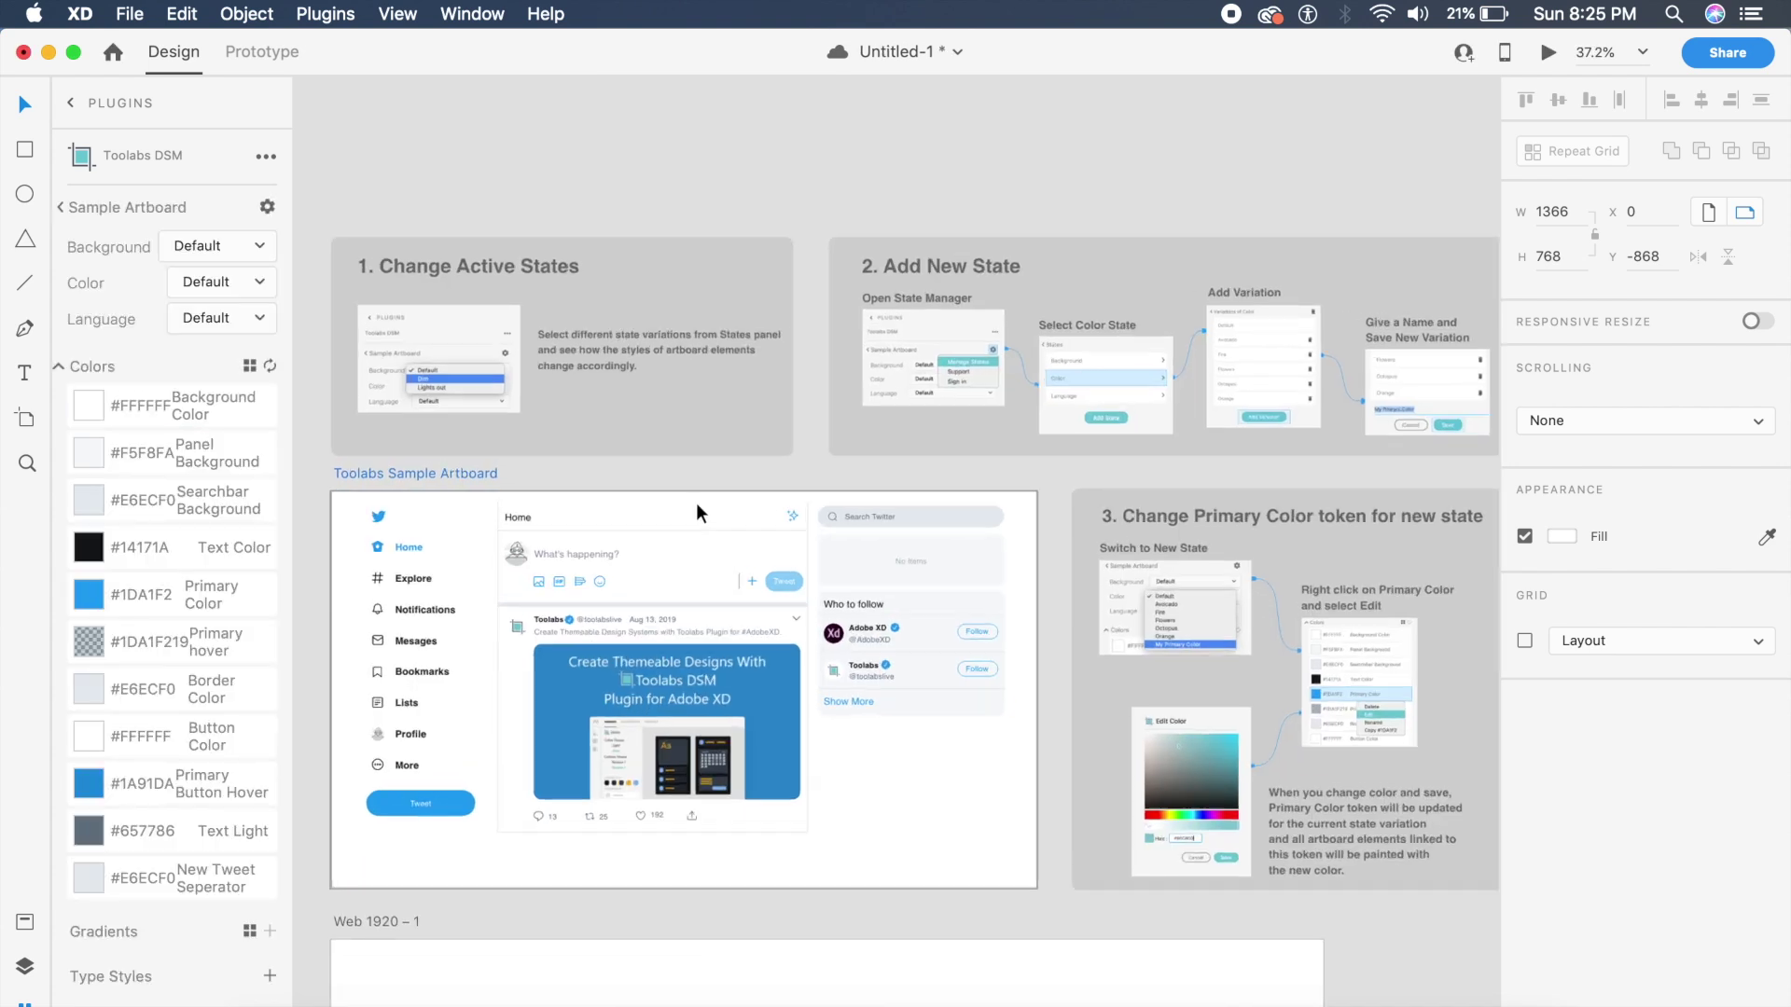
scroll(701, 543, "down", 2)
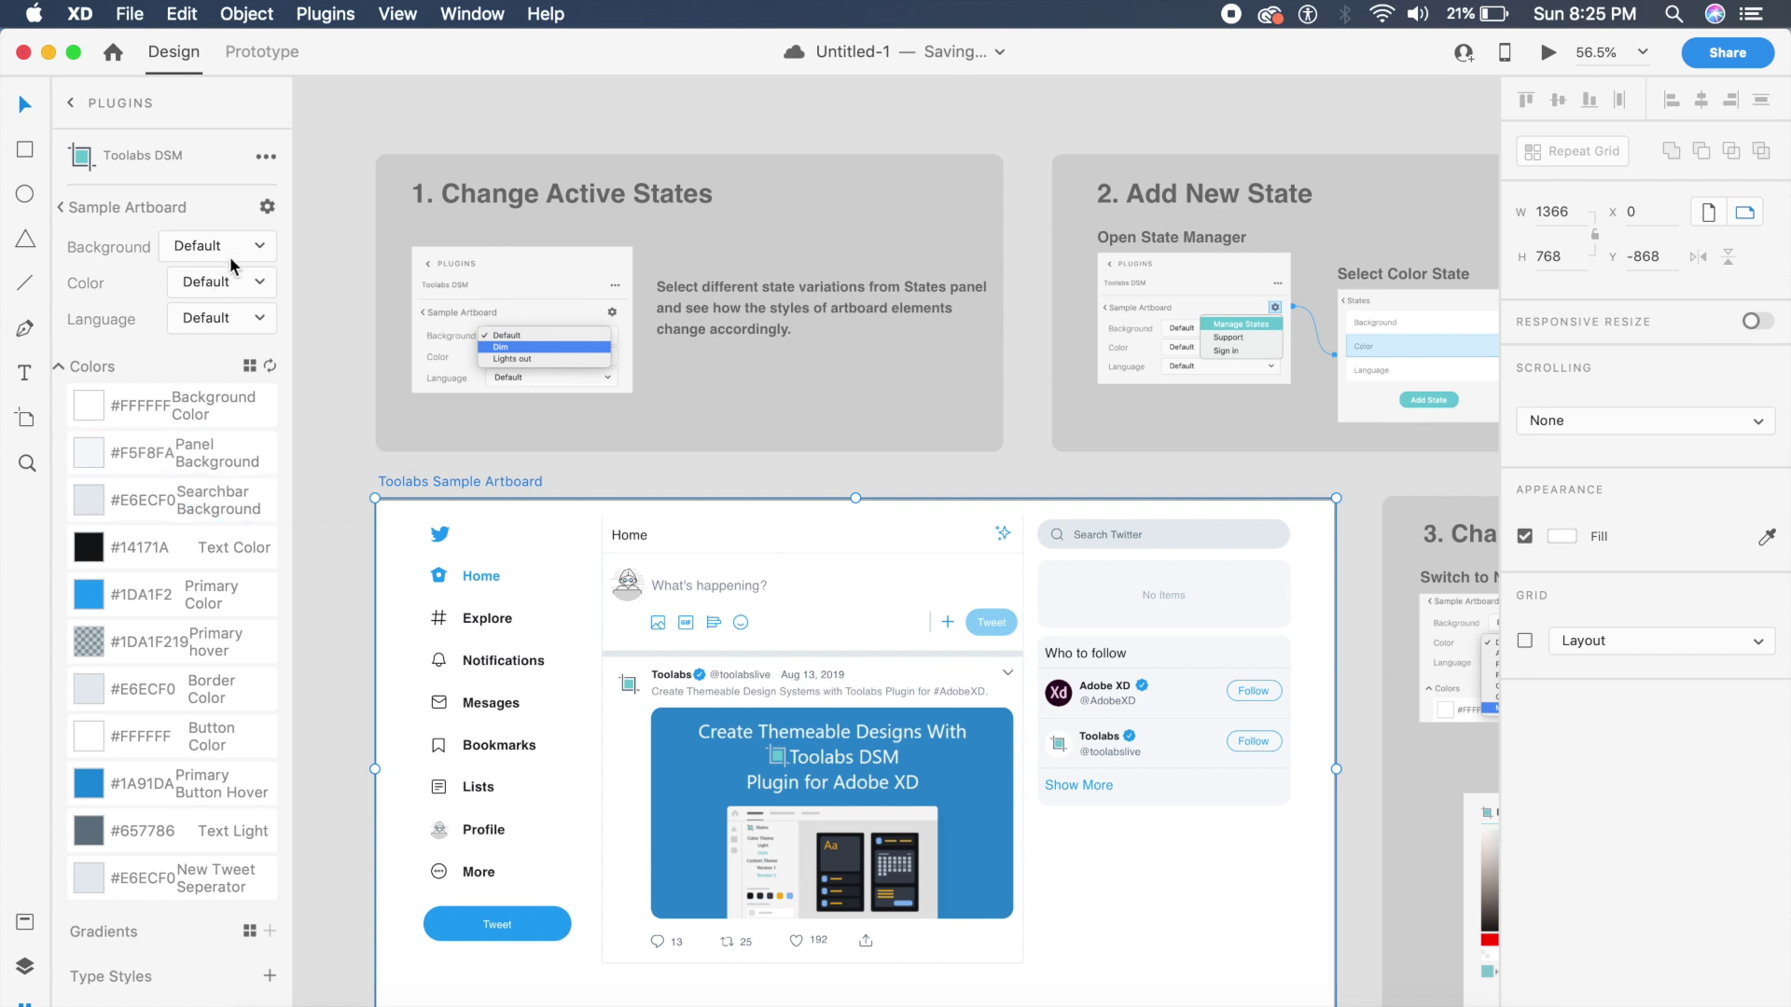
left_click(513, 449)
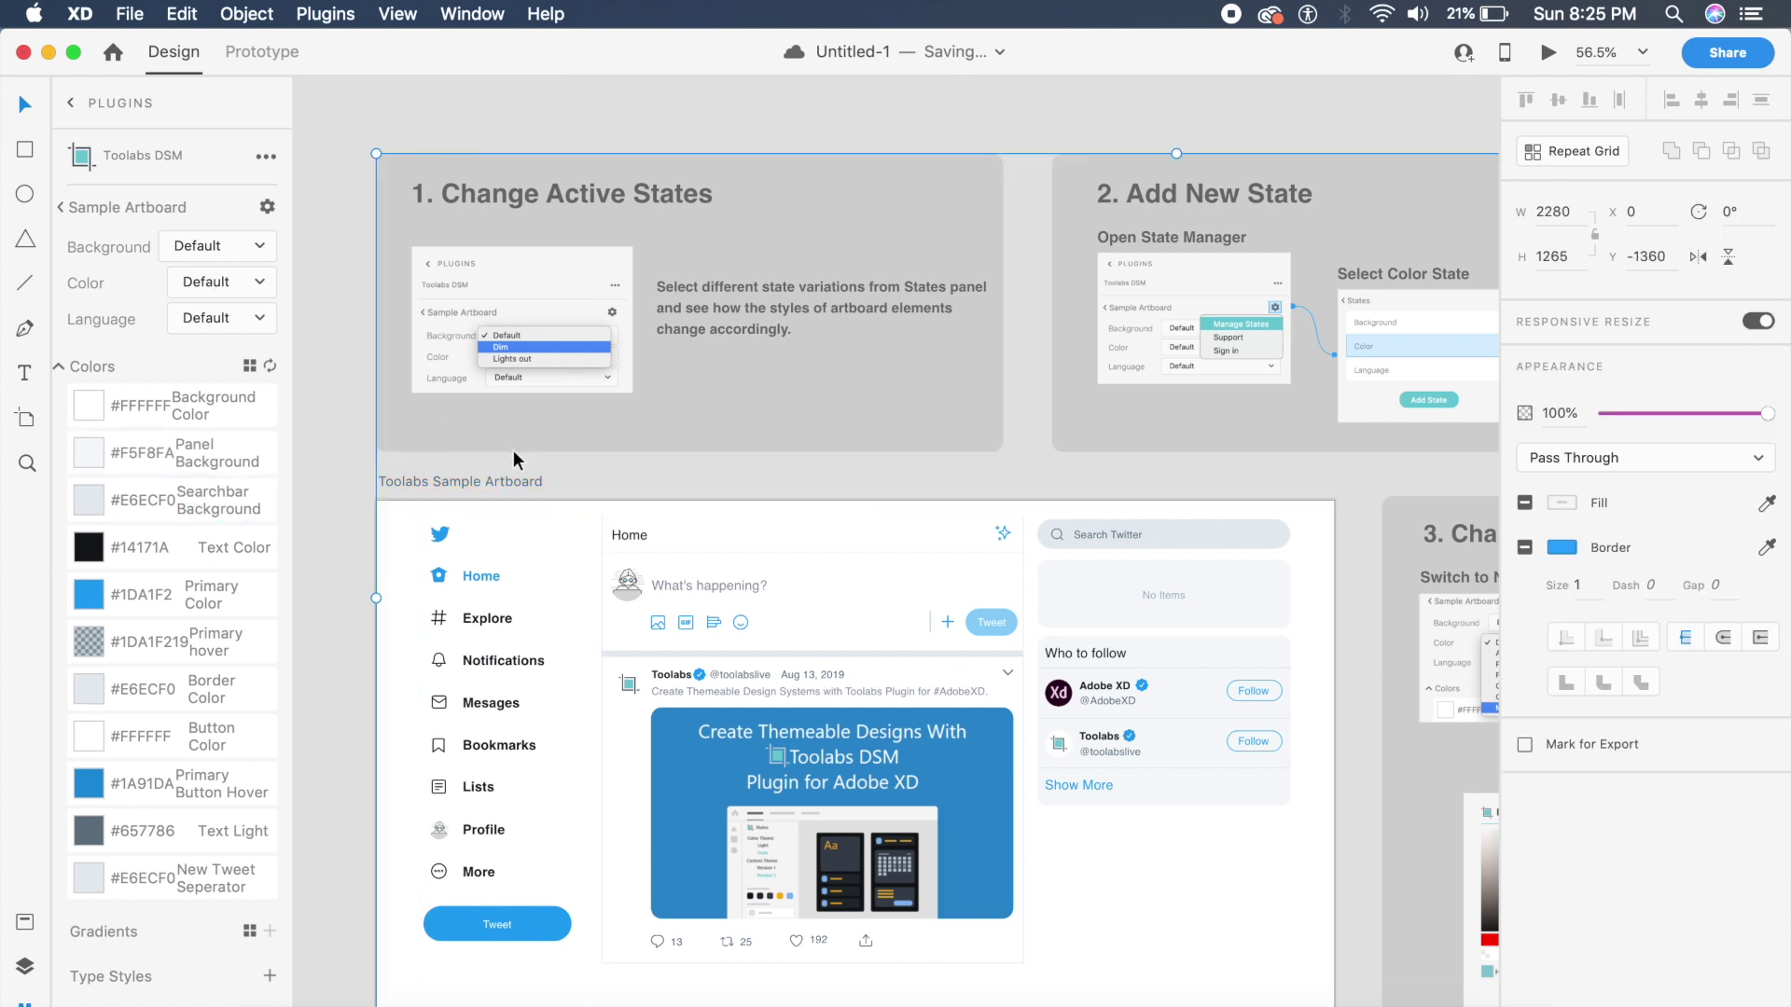
left_click(474, 480)
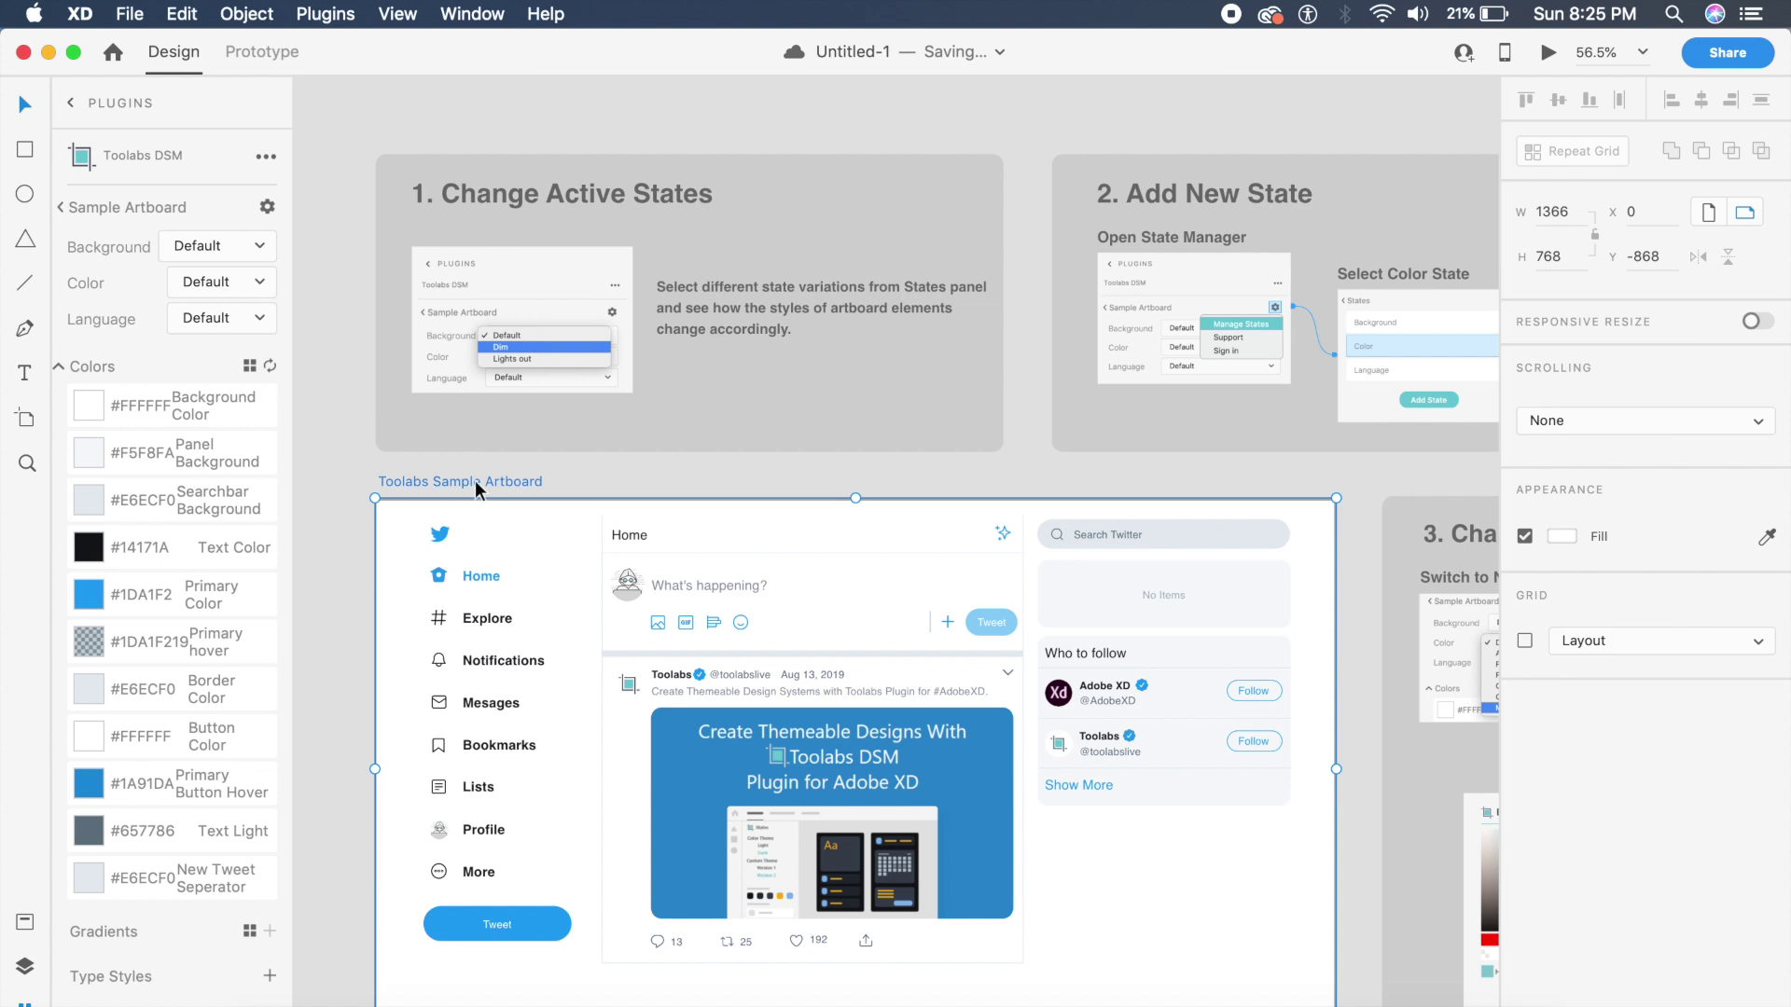
left_click(218, 244)
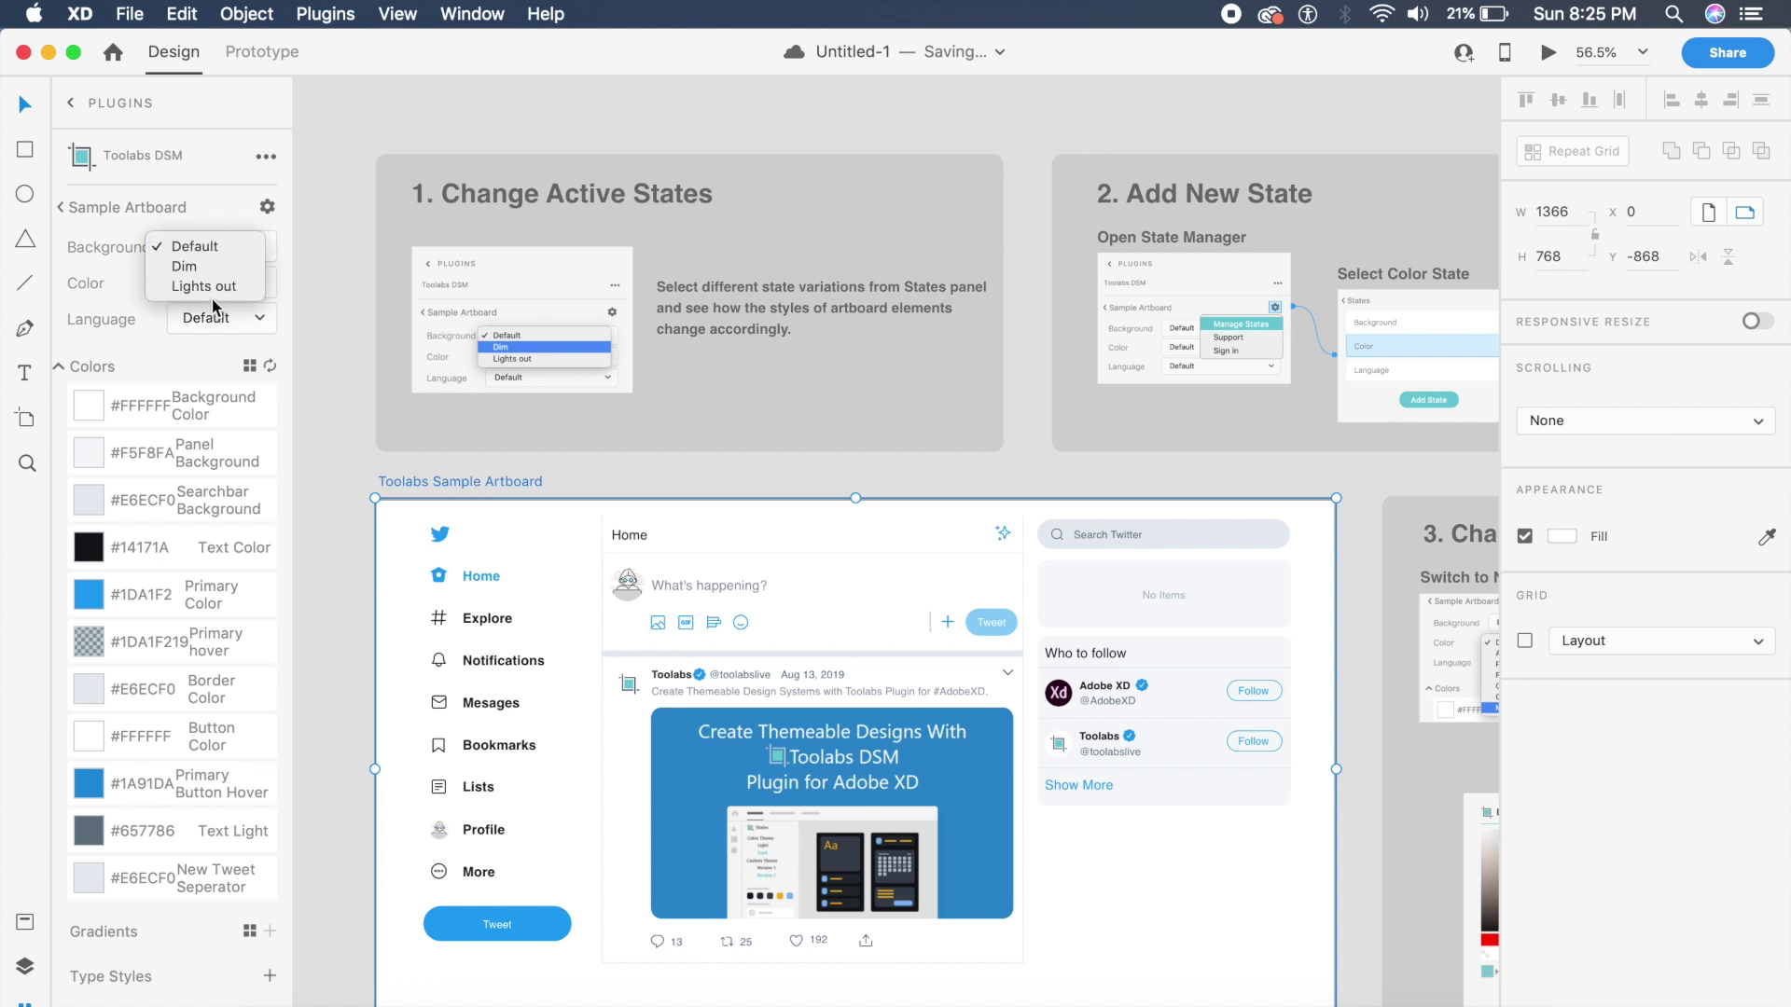
left_click(217, 287)
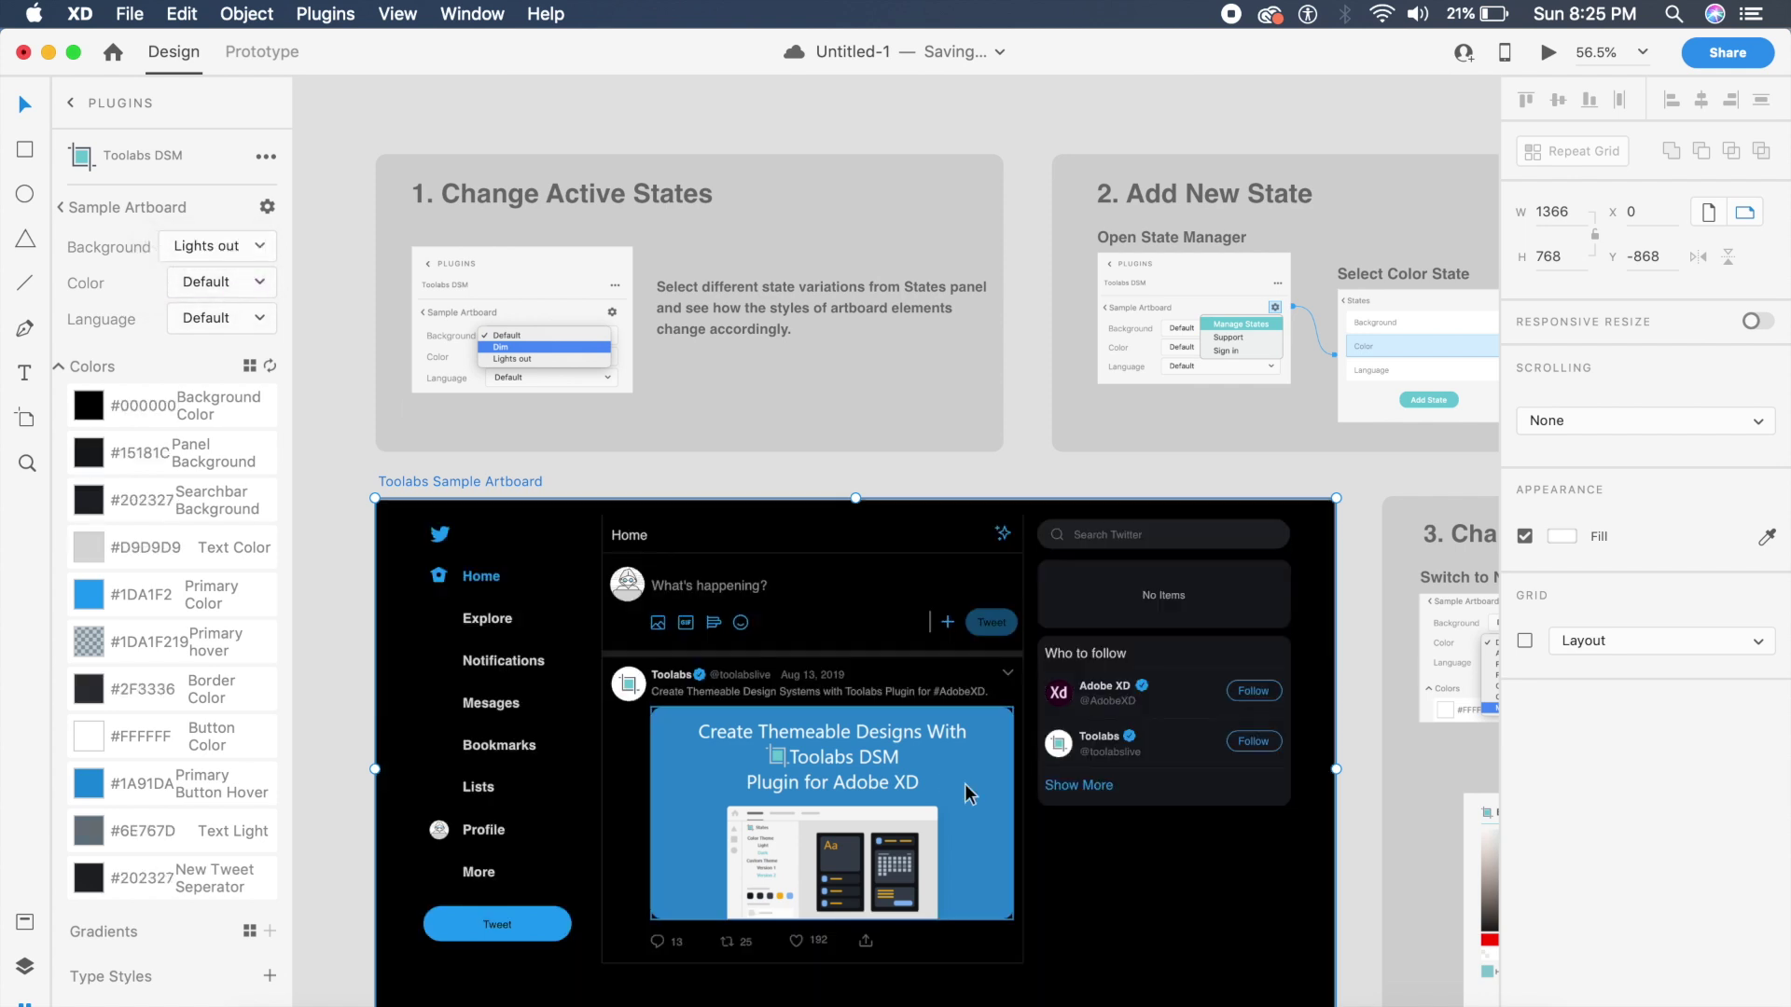
scroll(970, 793, "down", 3)
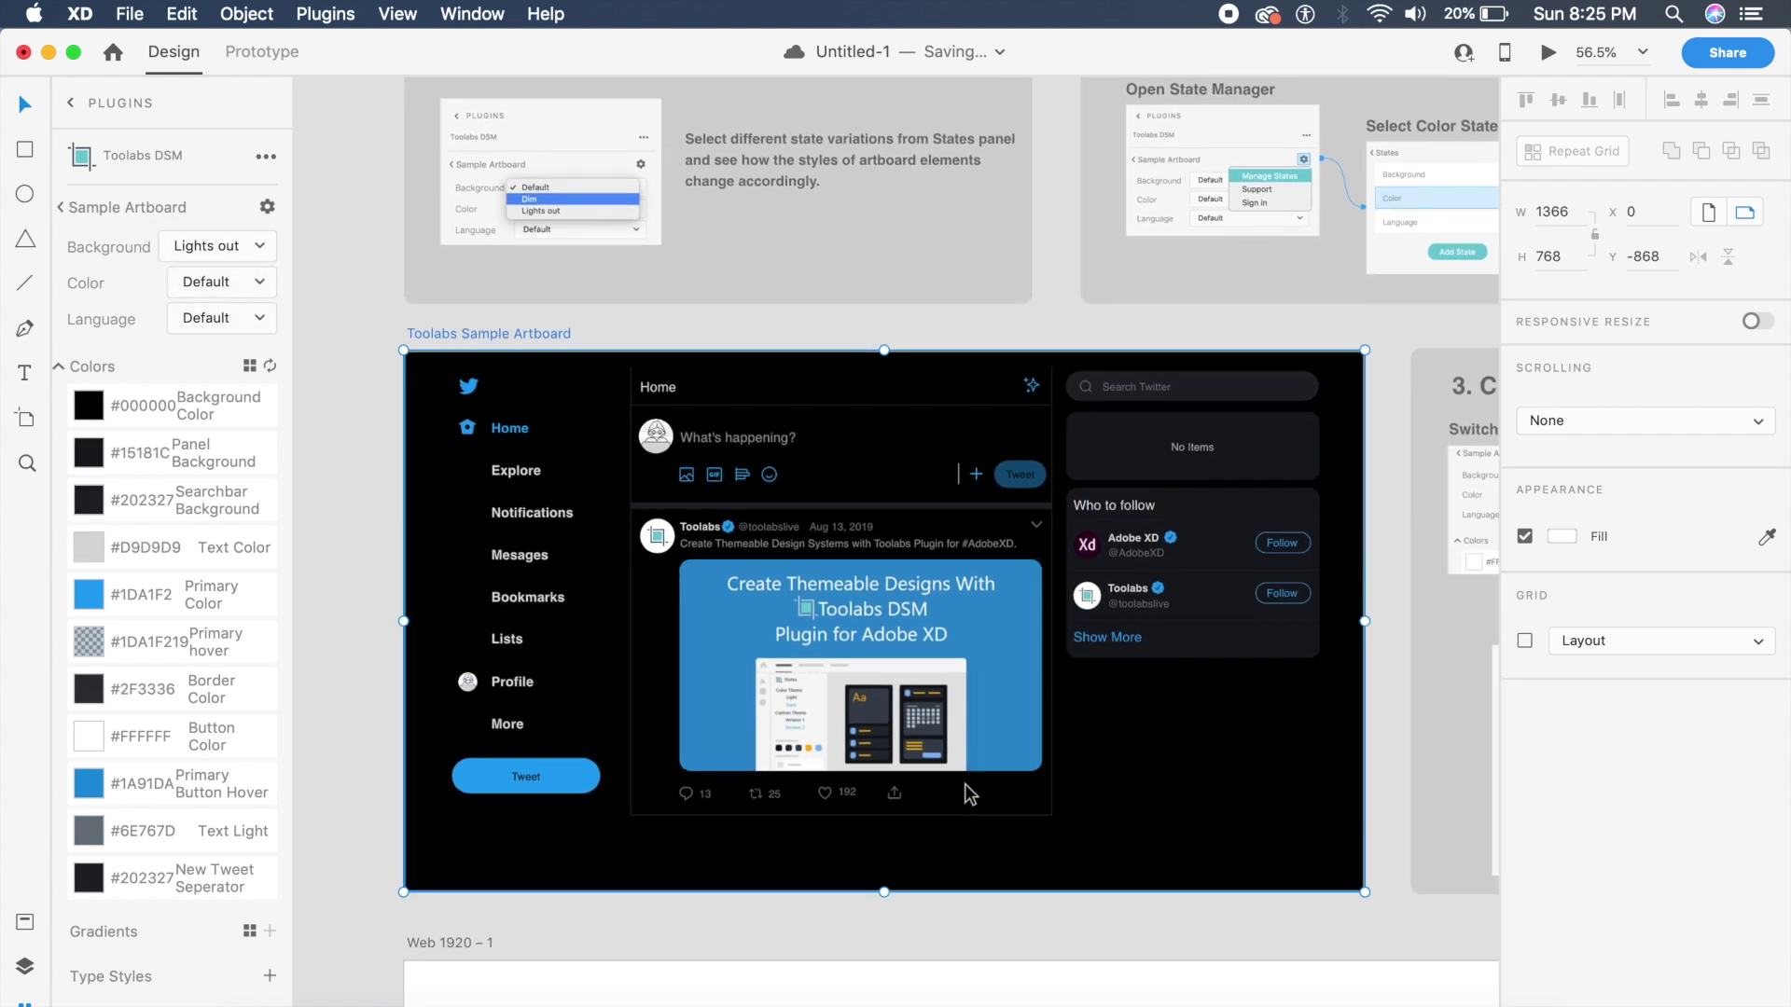
left_click(222, 283)
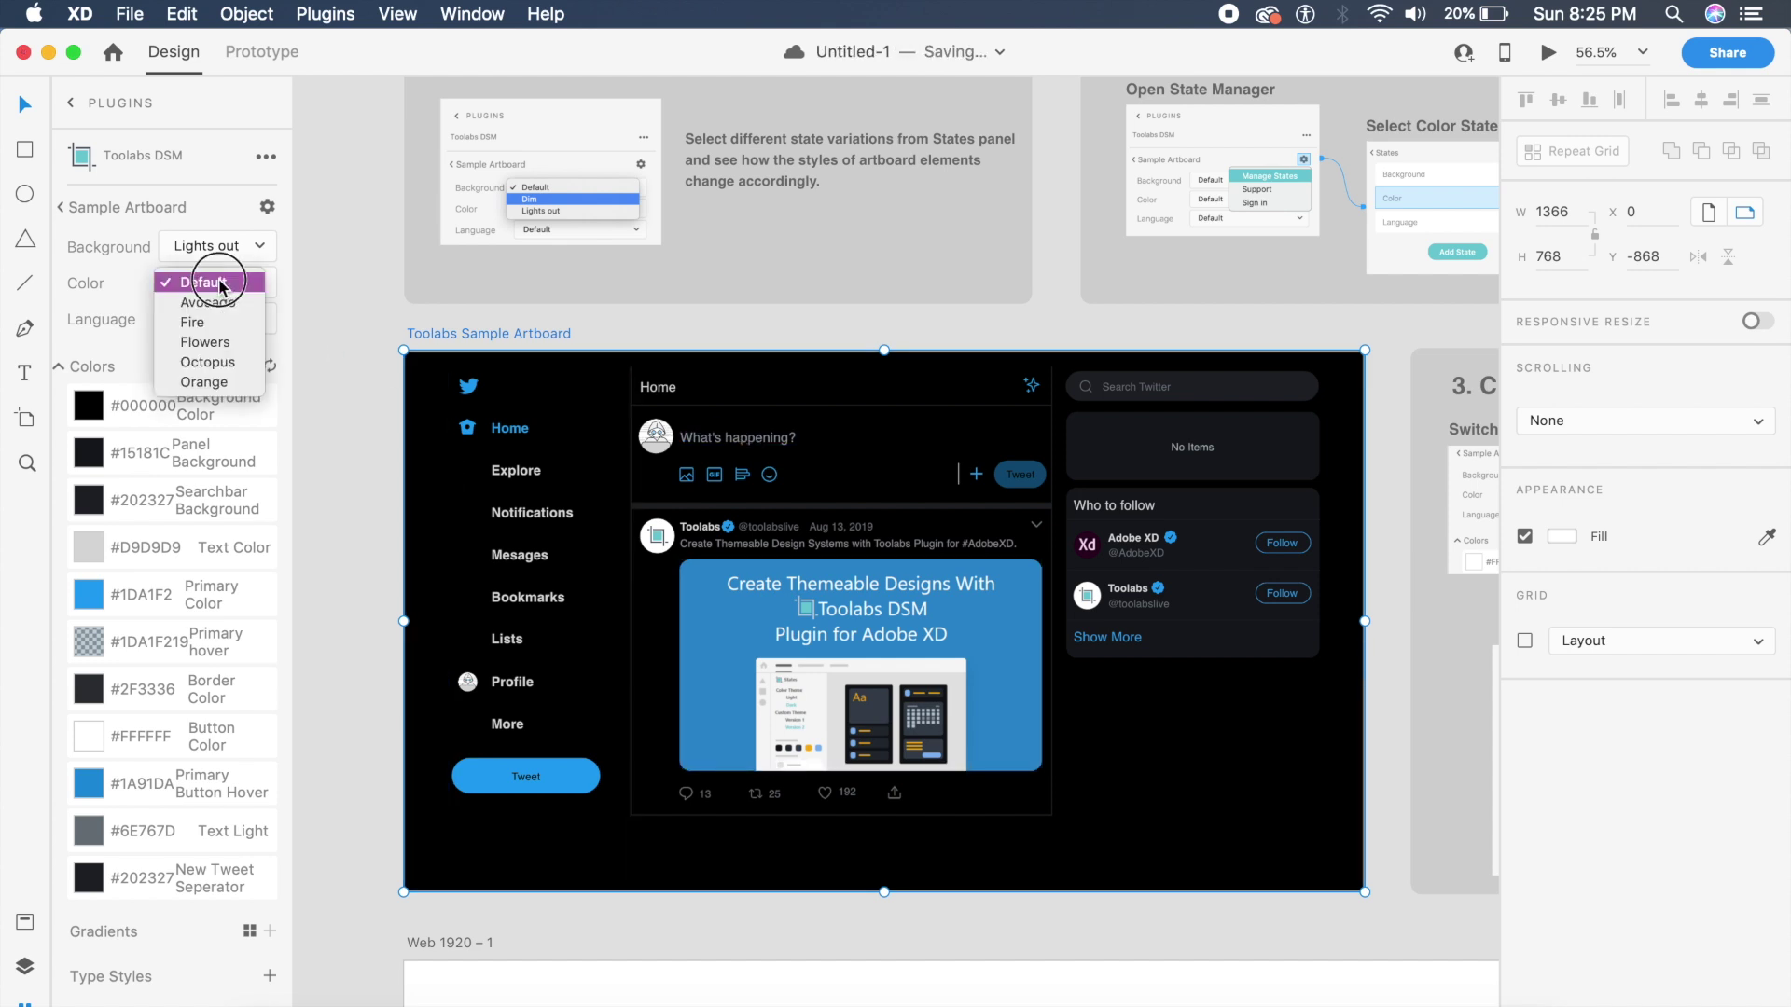
left_click(207, 362)
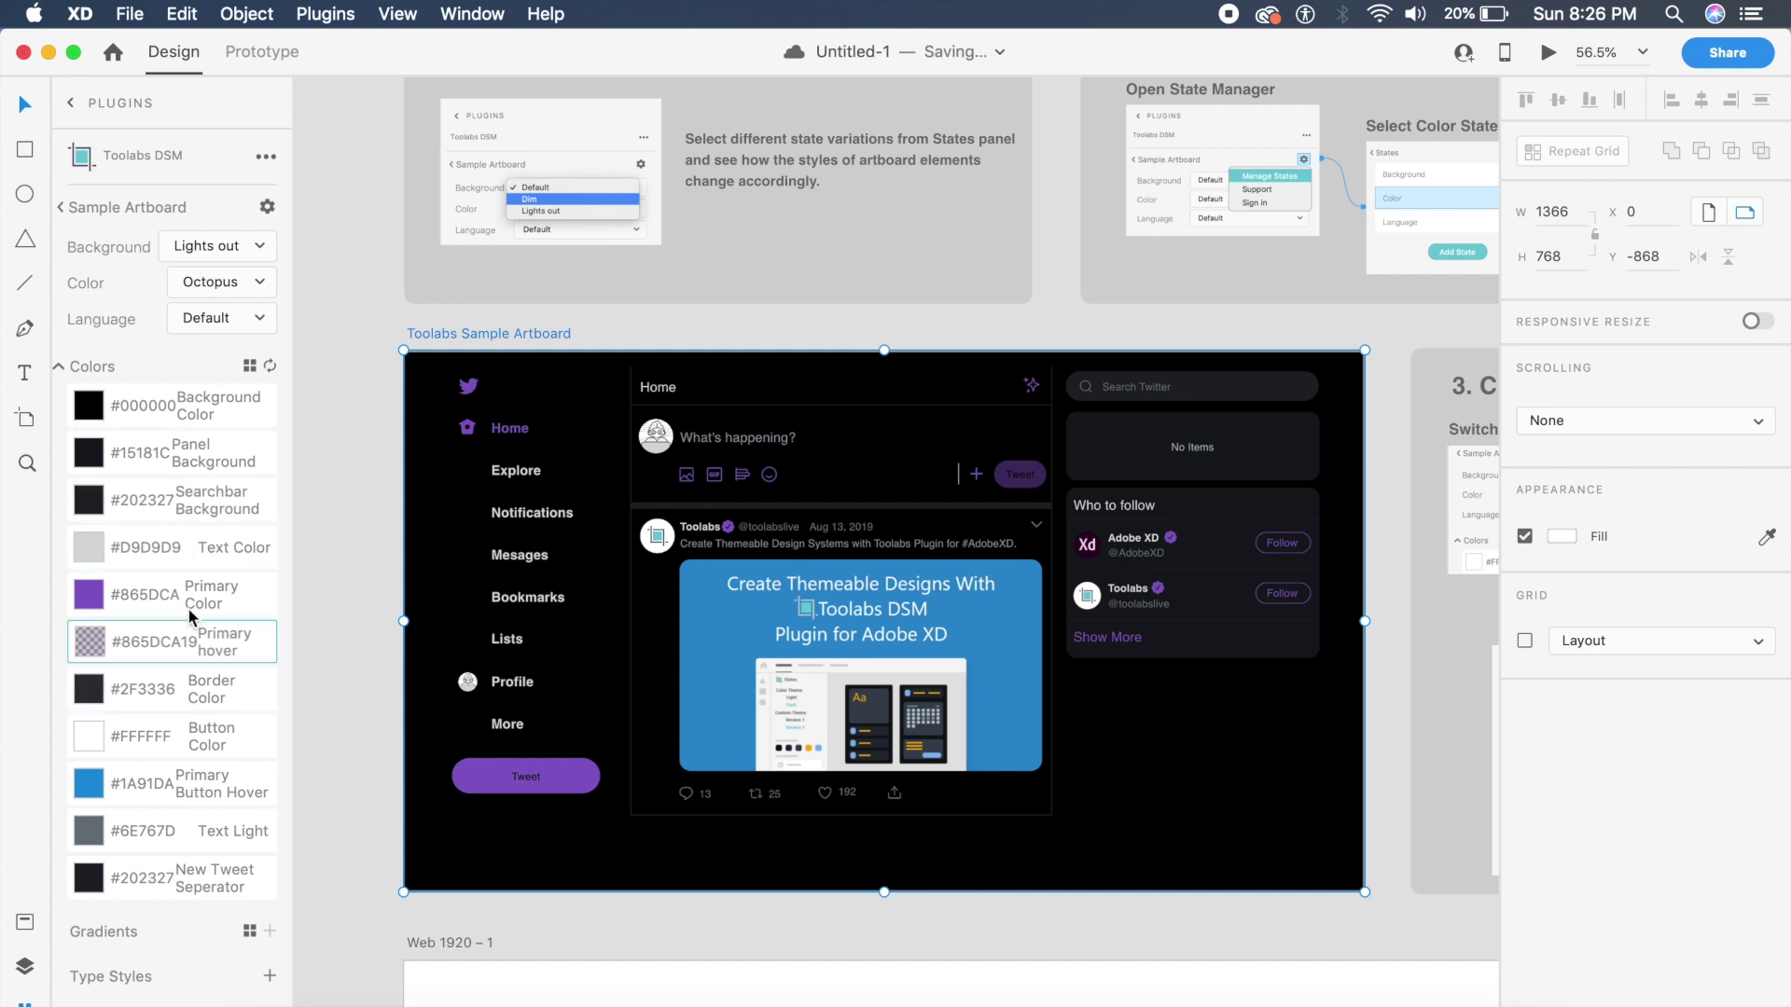
Expand the Toolabs DSM Contents section and set the artboard's Language to French.
scroll(180, 761, "down", 3)
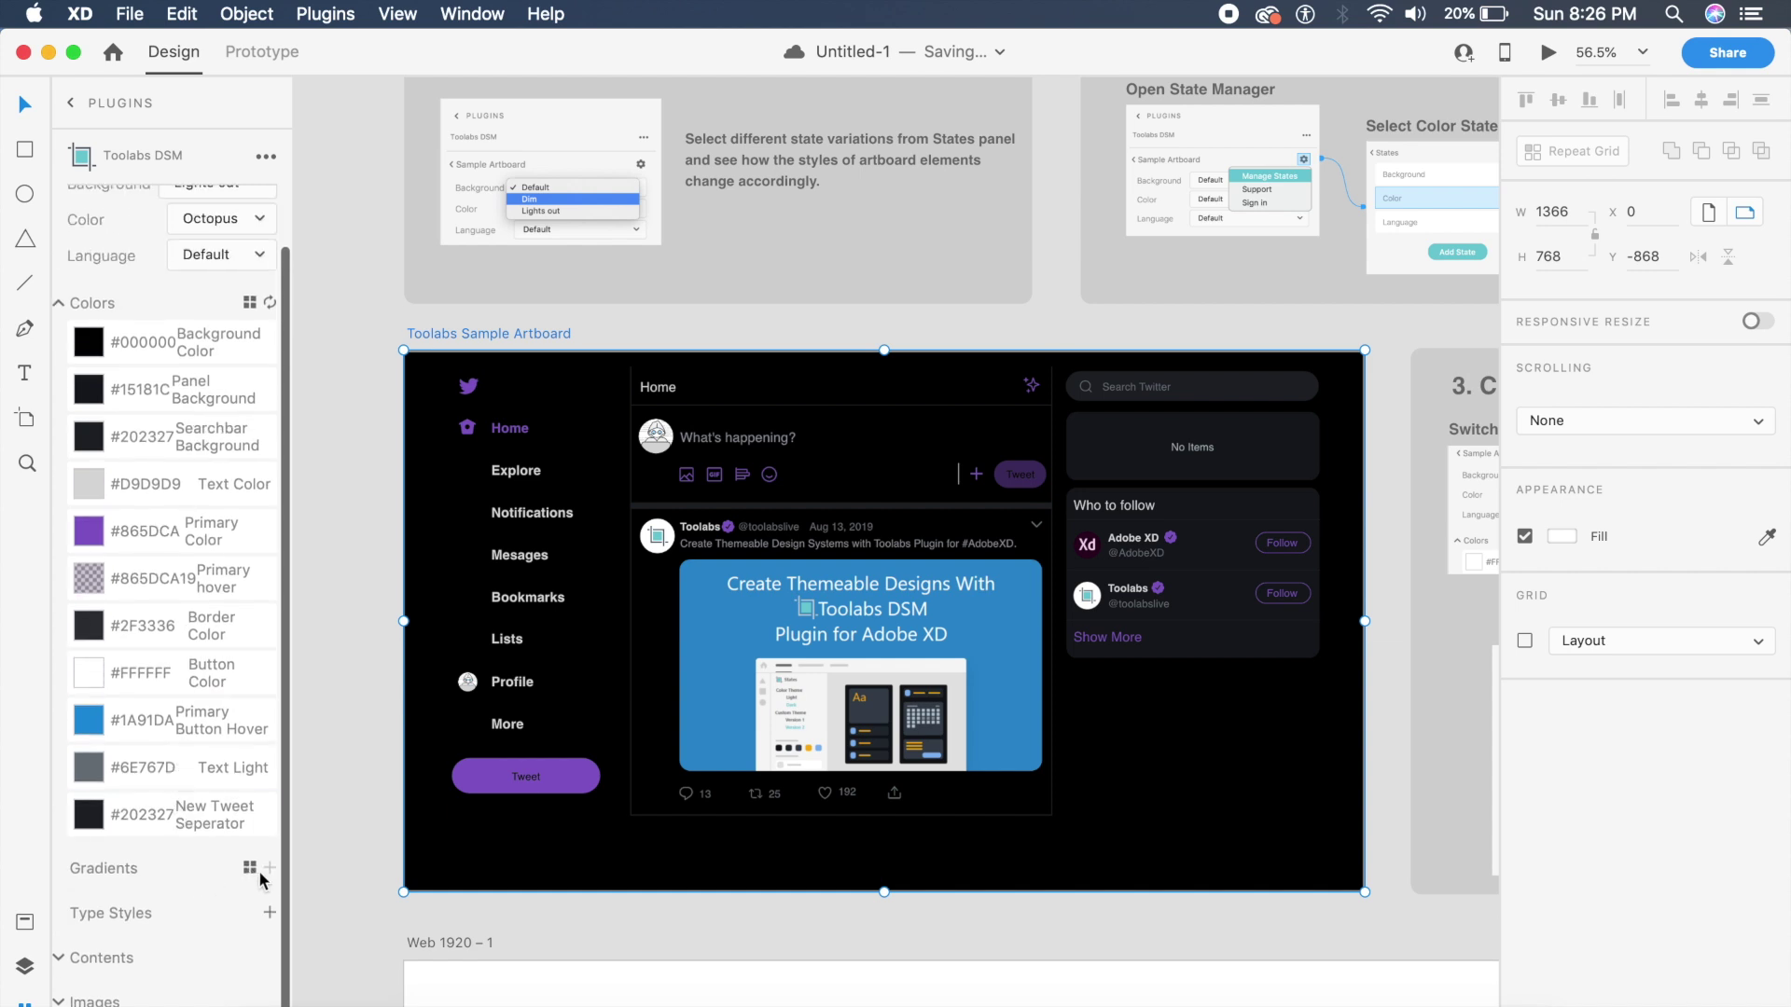
left_click(127, 966)
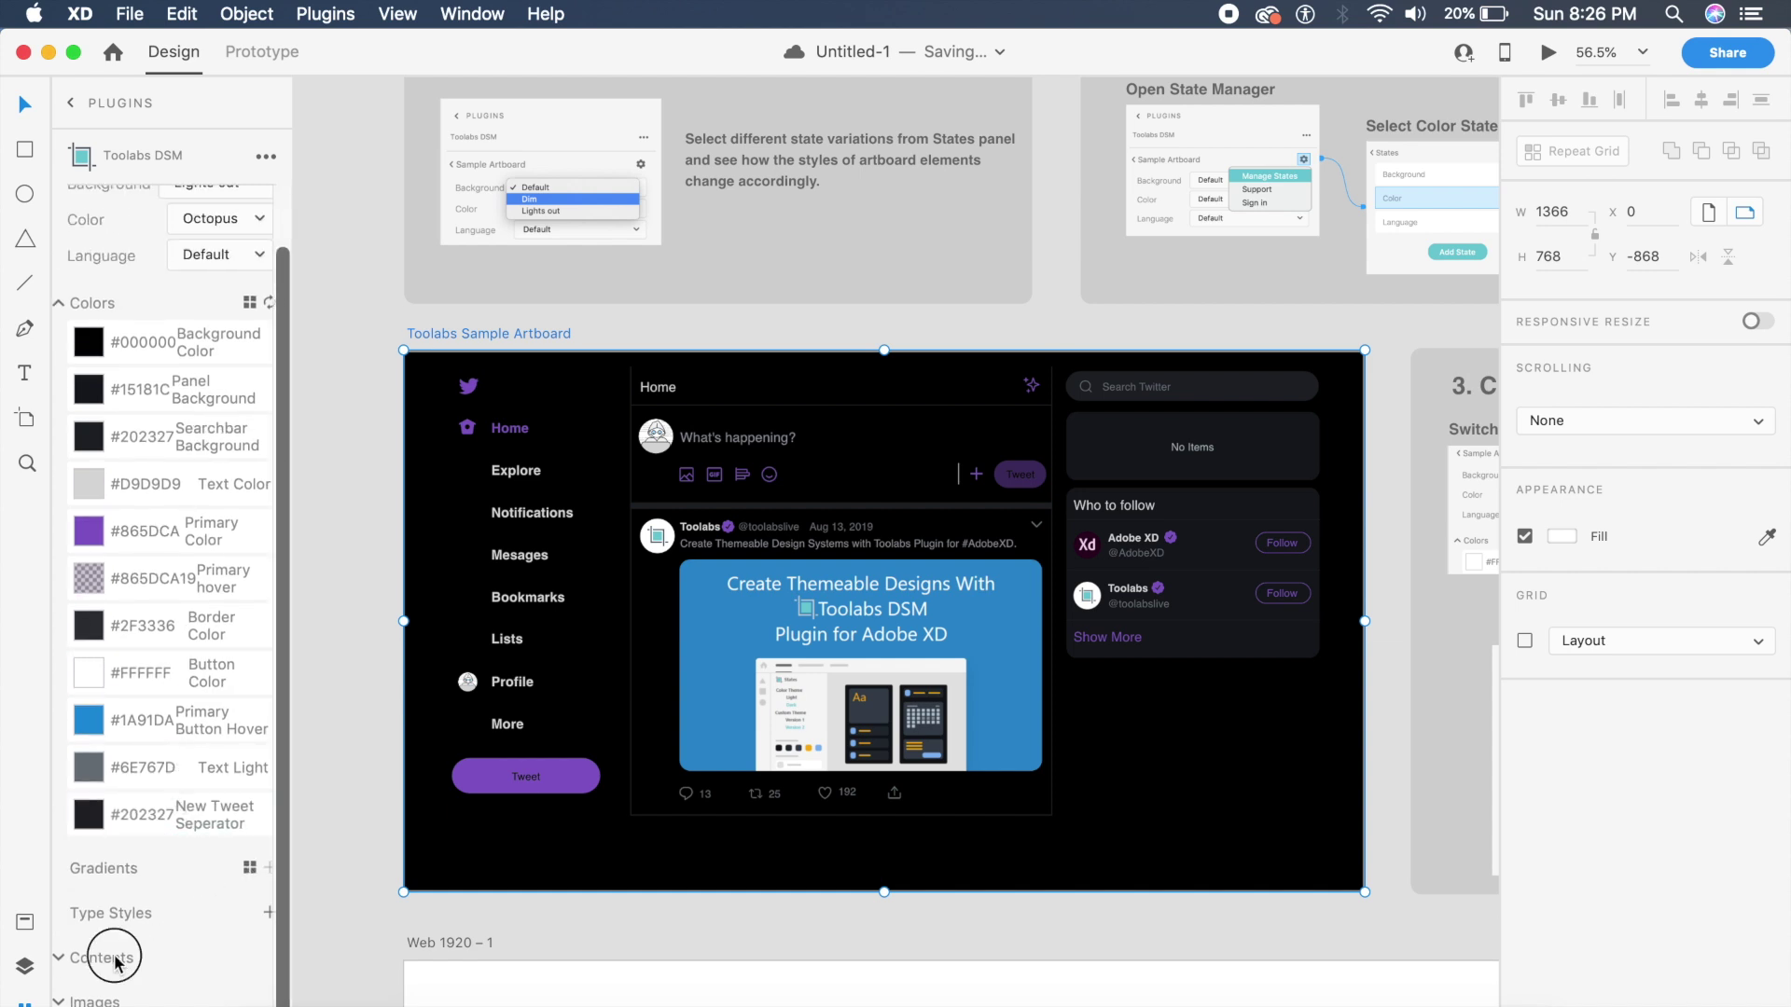
scroll(114, 951, "down", 5)
scroll(114, 952, "down", 10)
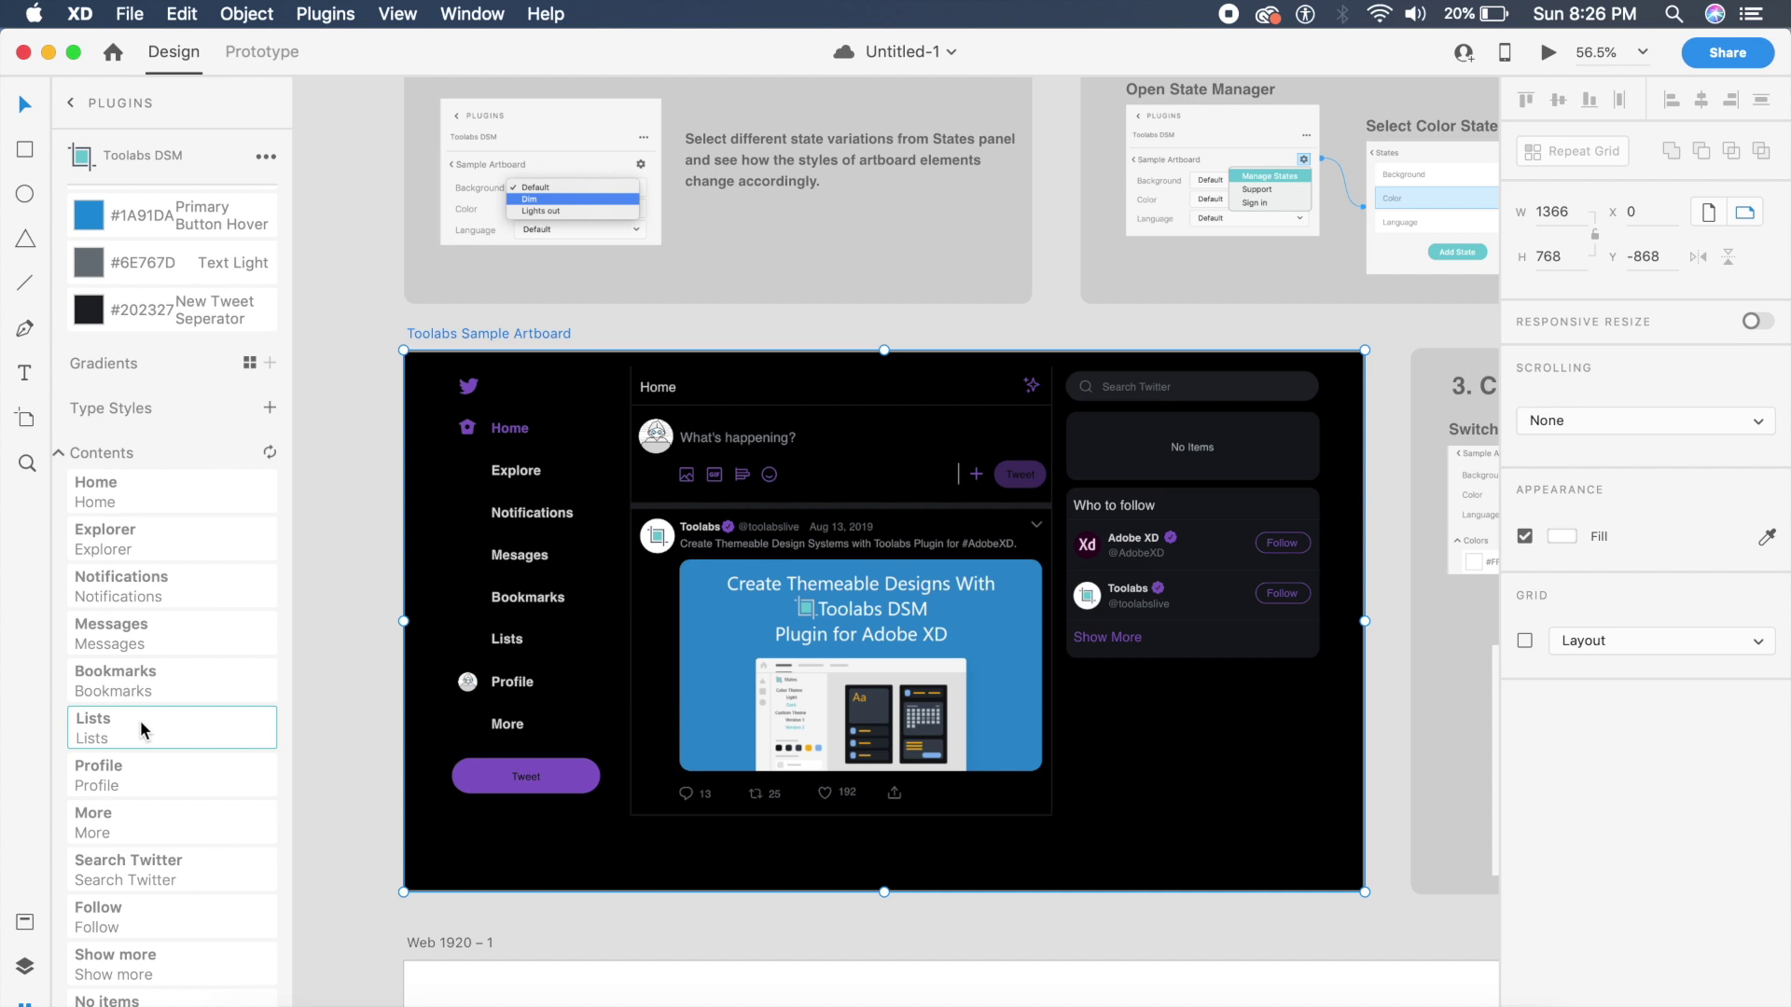
scroll(141, 729, "up", 10)
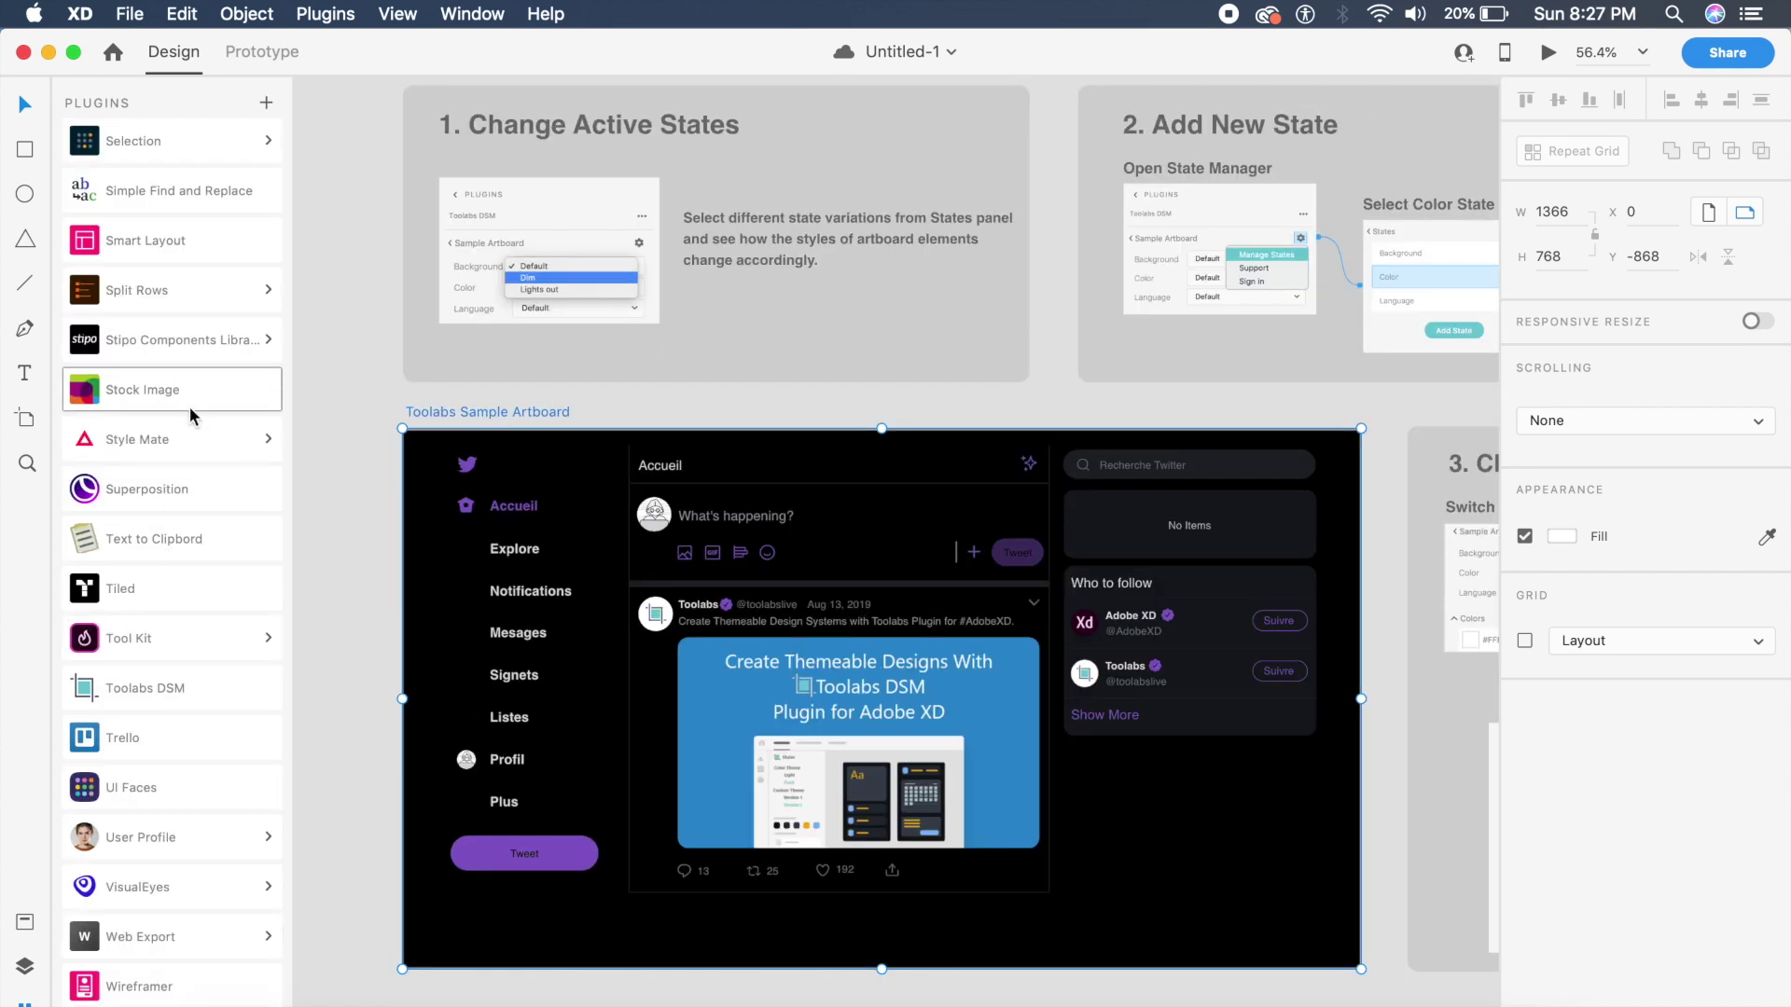
Run Style Mate, confirm the Unnamed Collection, and choose Size to reach the Manage window.
left_click(200, 443)
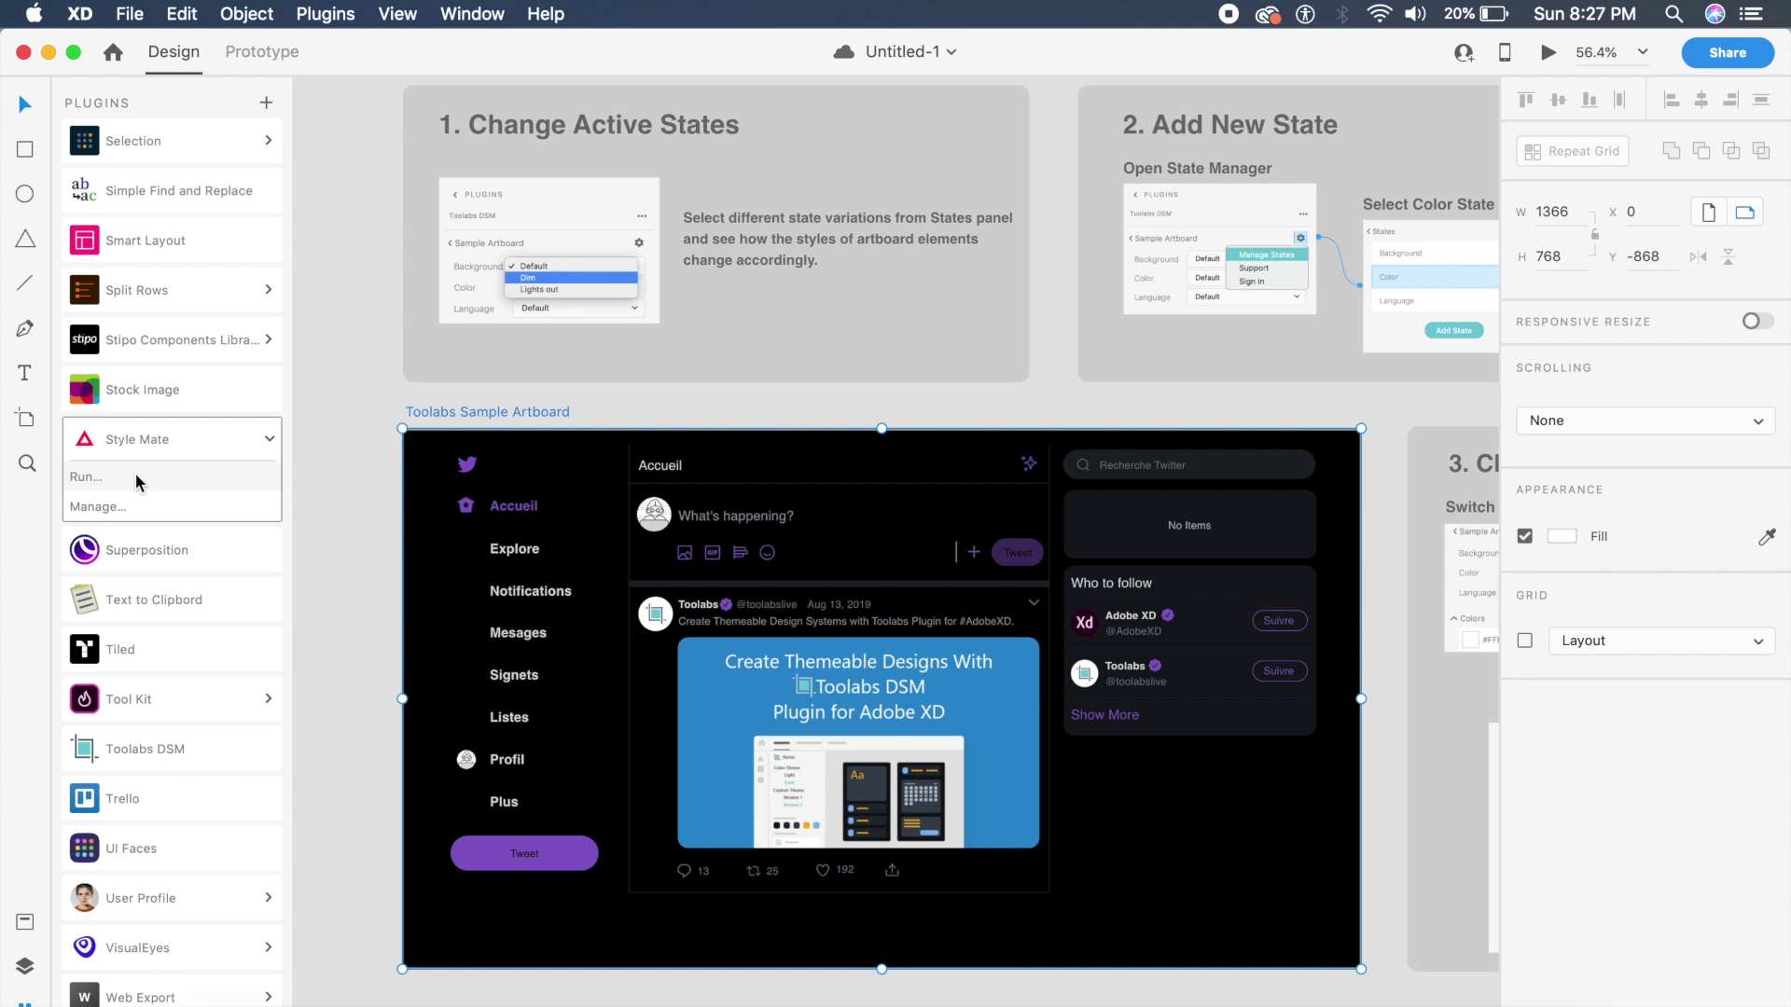
left_click(85, 478)
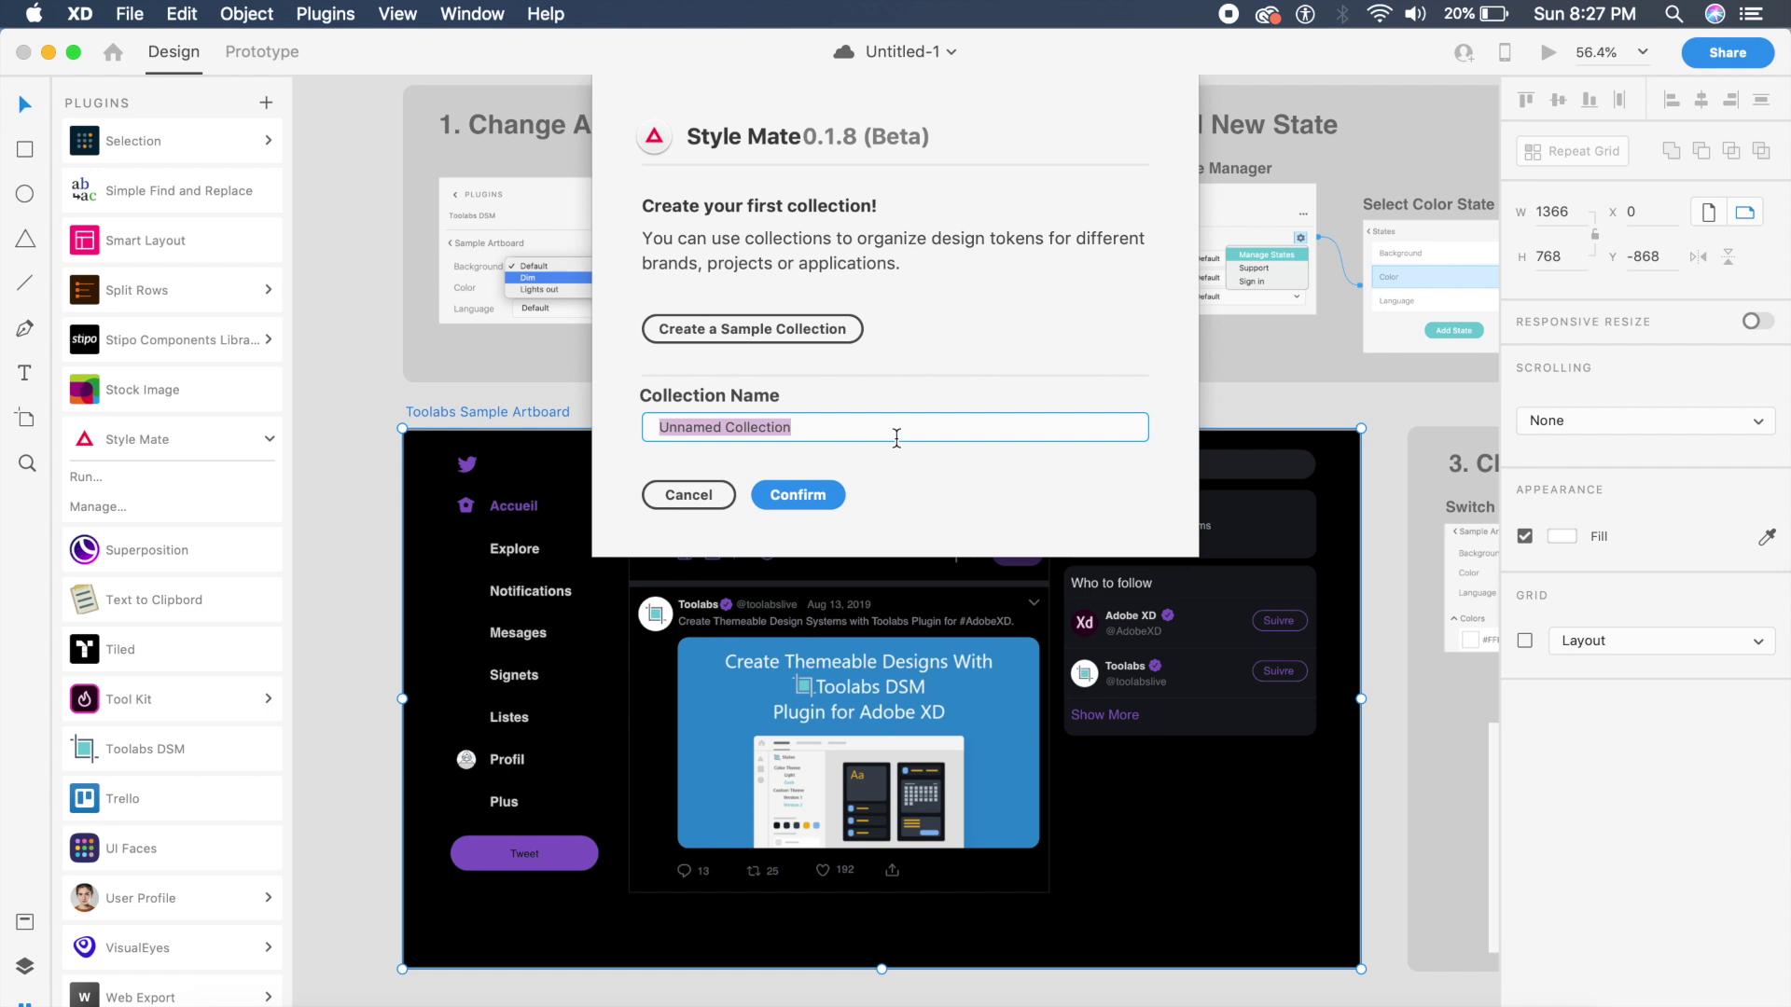
left_click(796, 497)
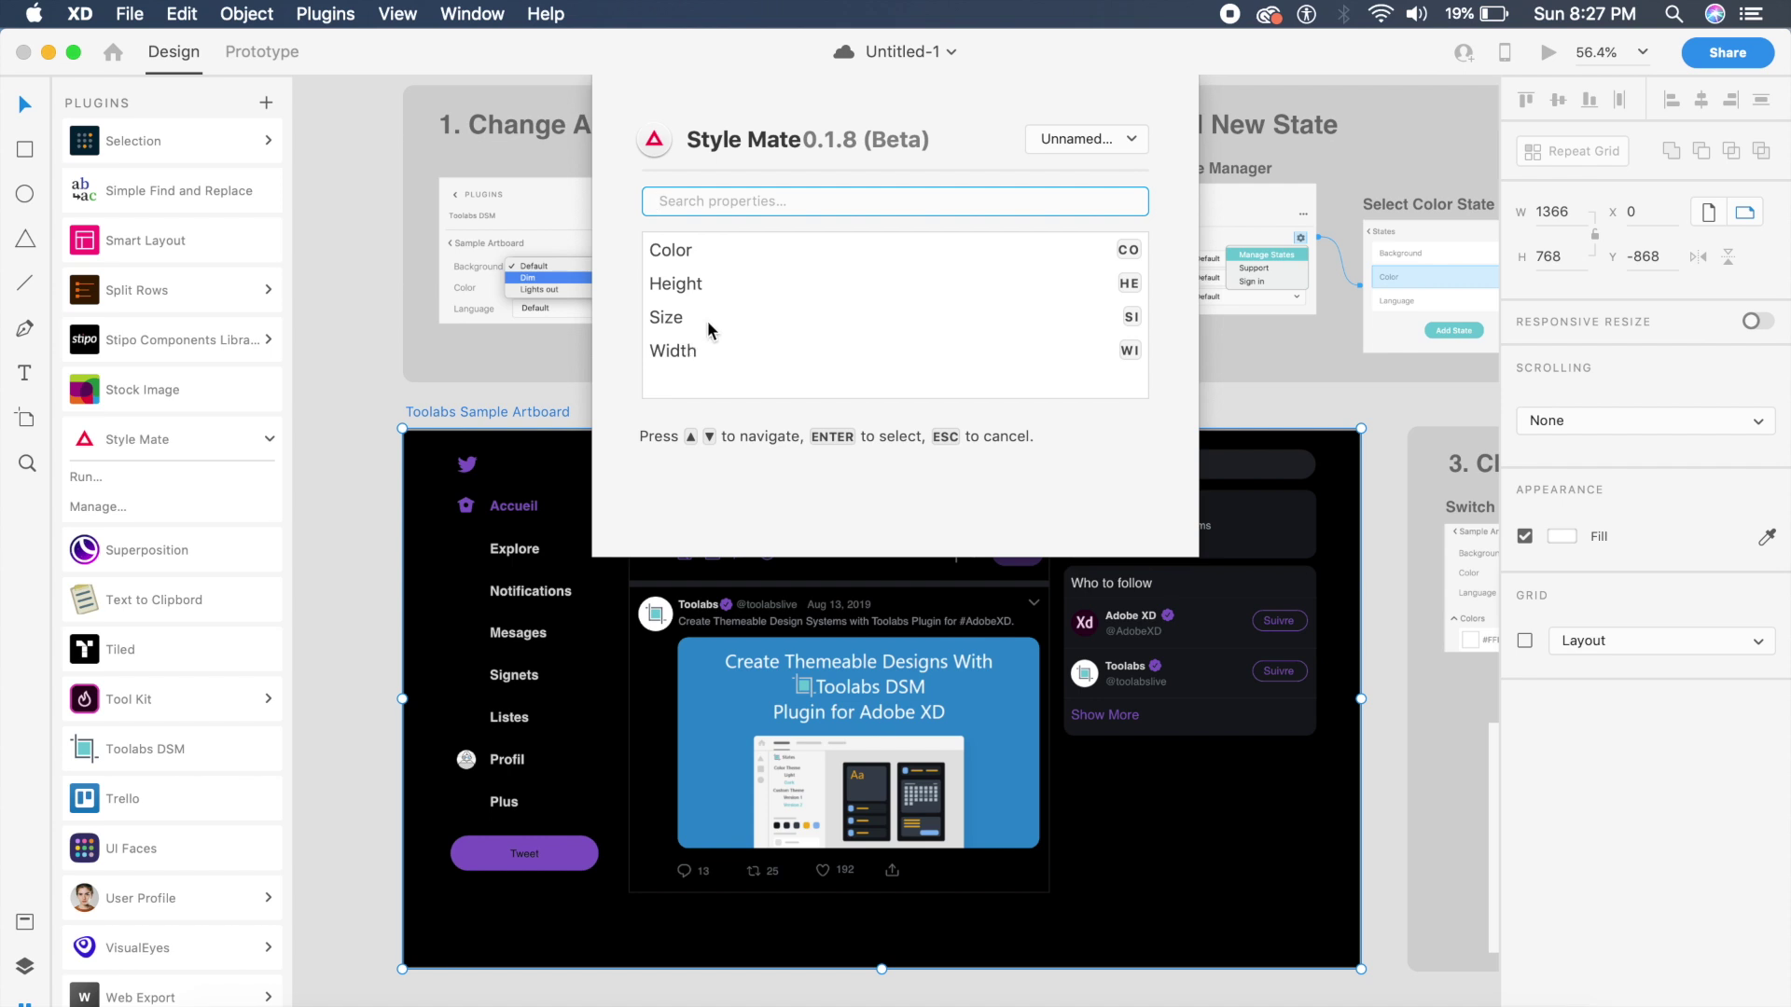
left_click(678, 312)
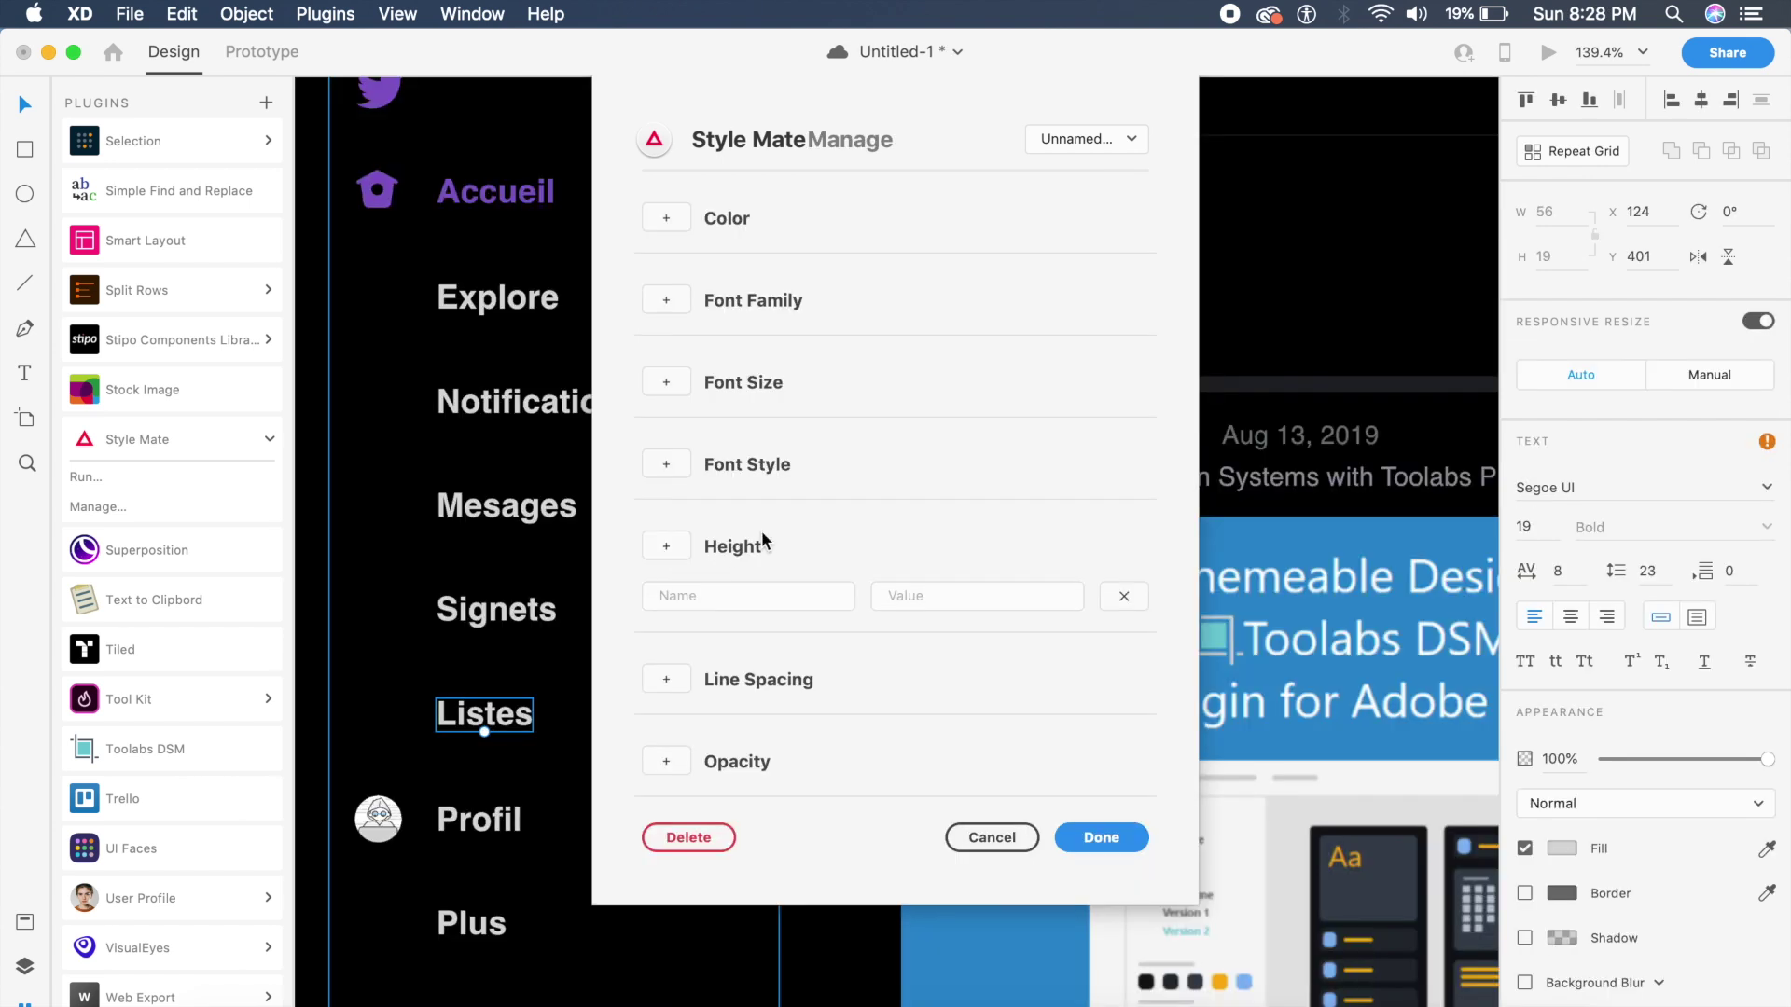
scroll(761, 530, "down", 4)
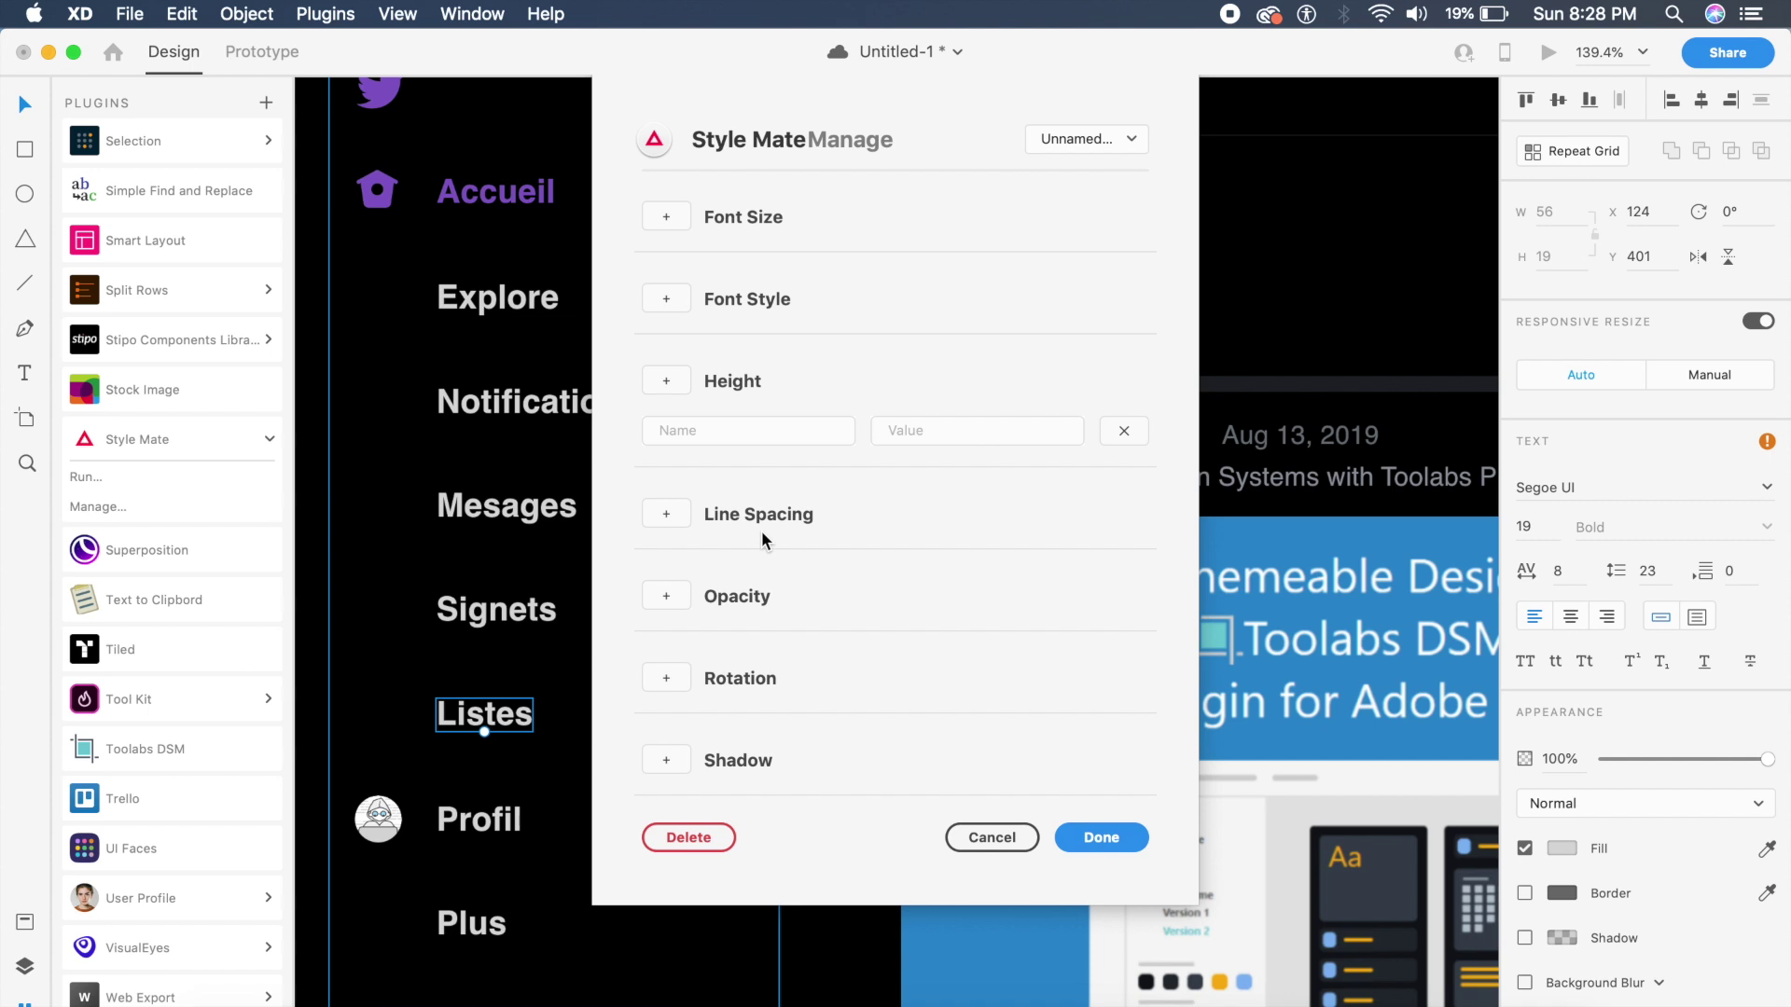
Add an Opacity token, close Style Mate Manage with Done, and select the Signets label.
left_click(675, 597)
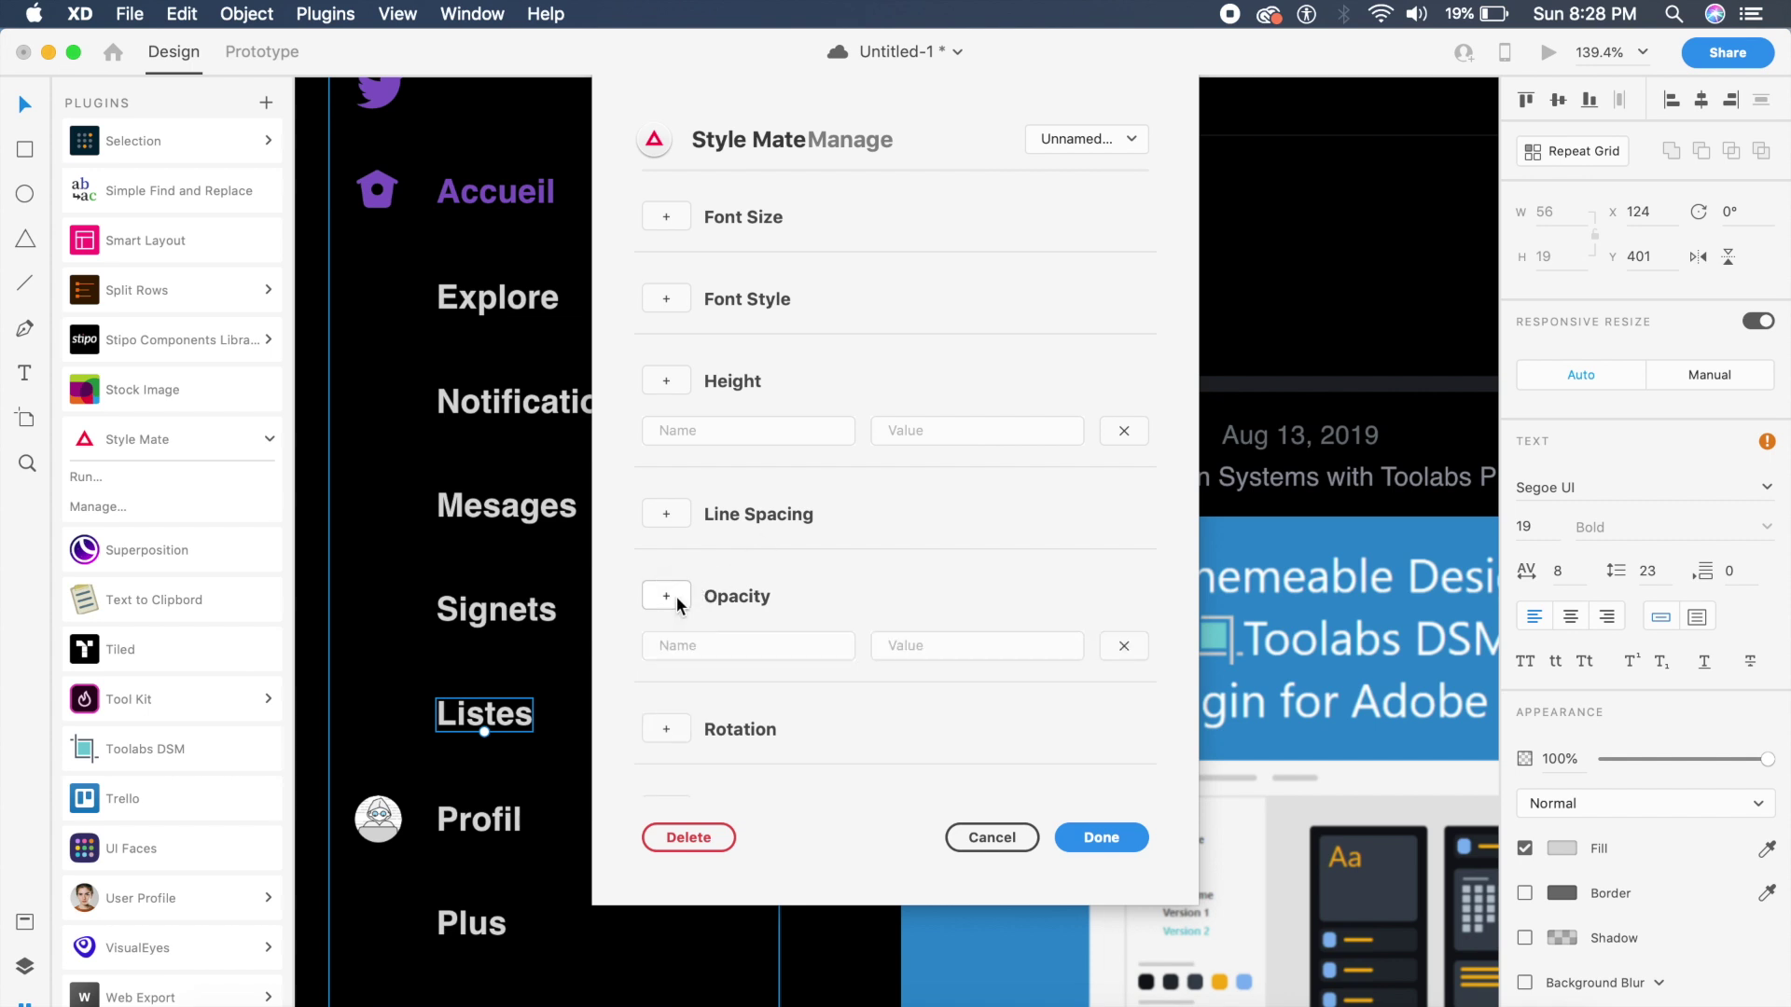
scroll(676, 596, "down", 5)
scroll(675, 596, "down", 5)
left_click(670, 596)
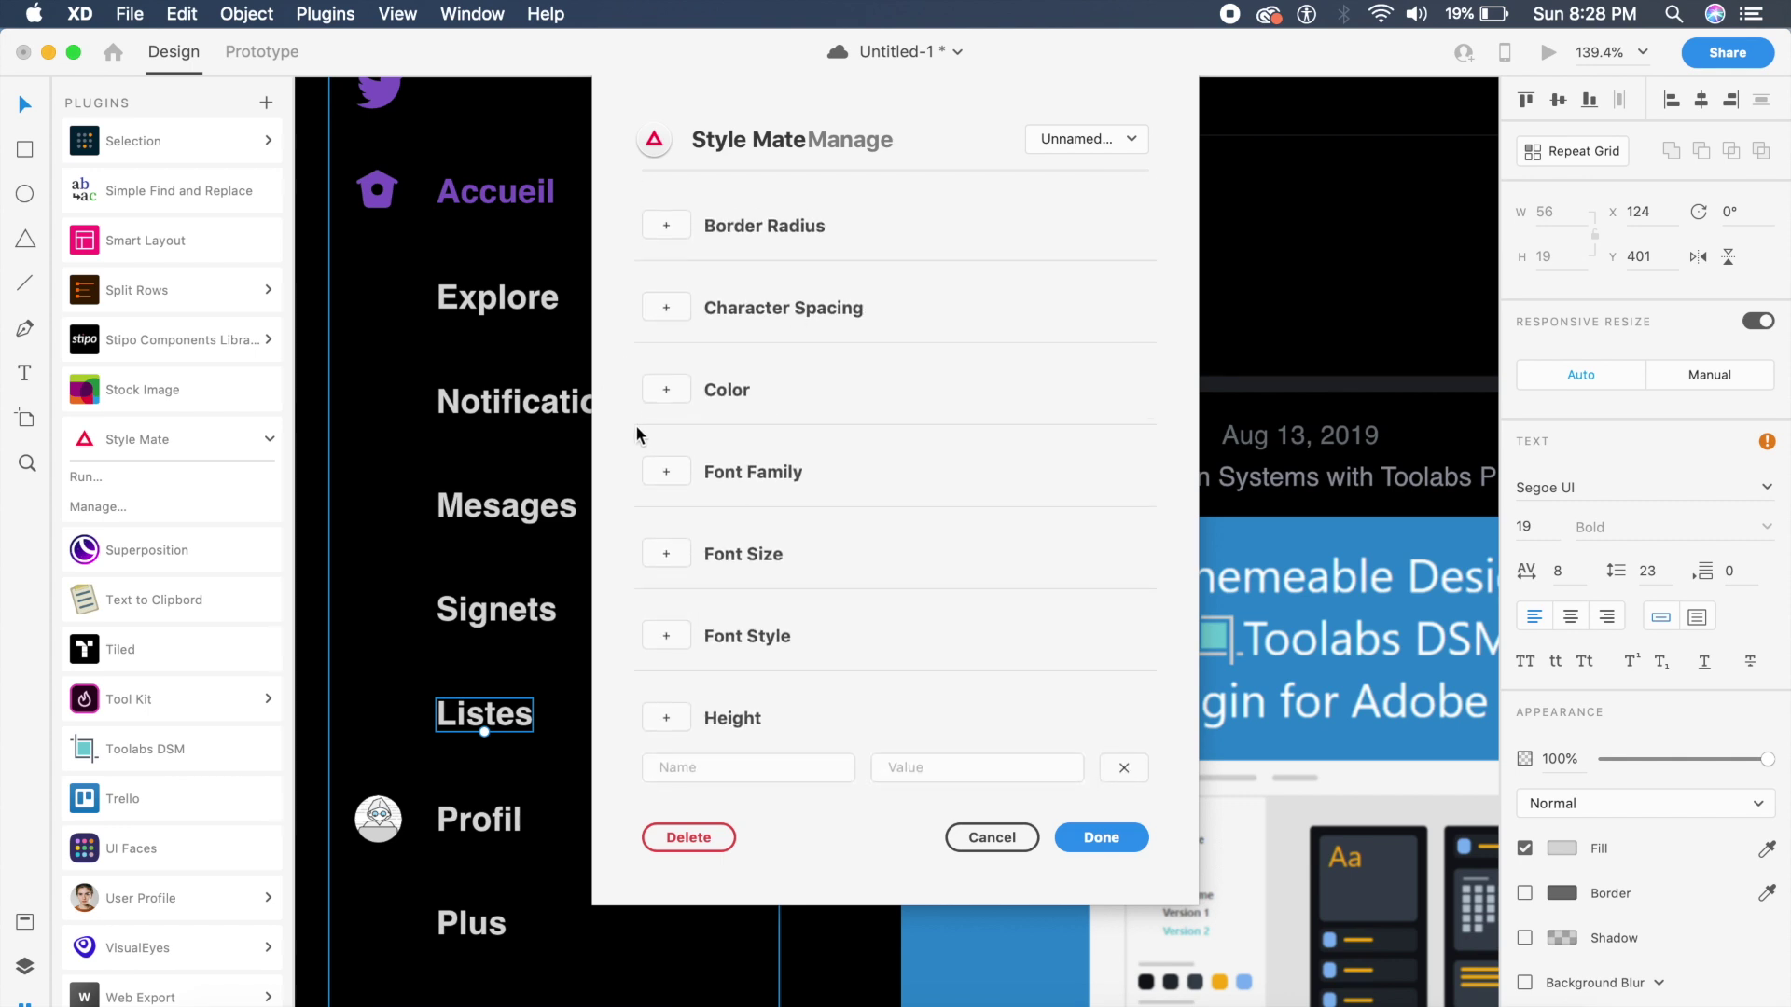
left_click(1082, 839)
left_click(500, 612)
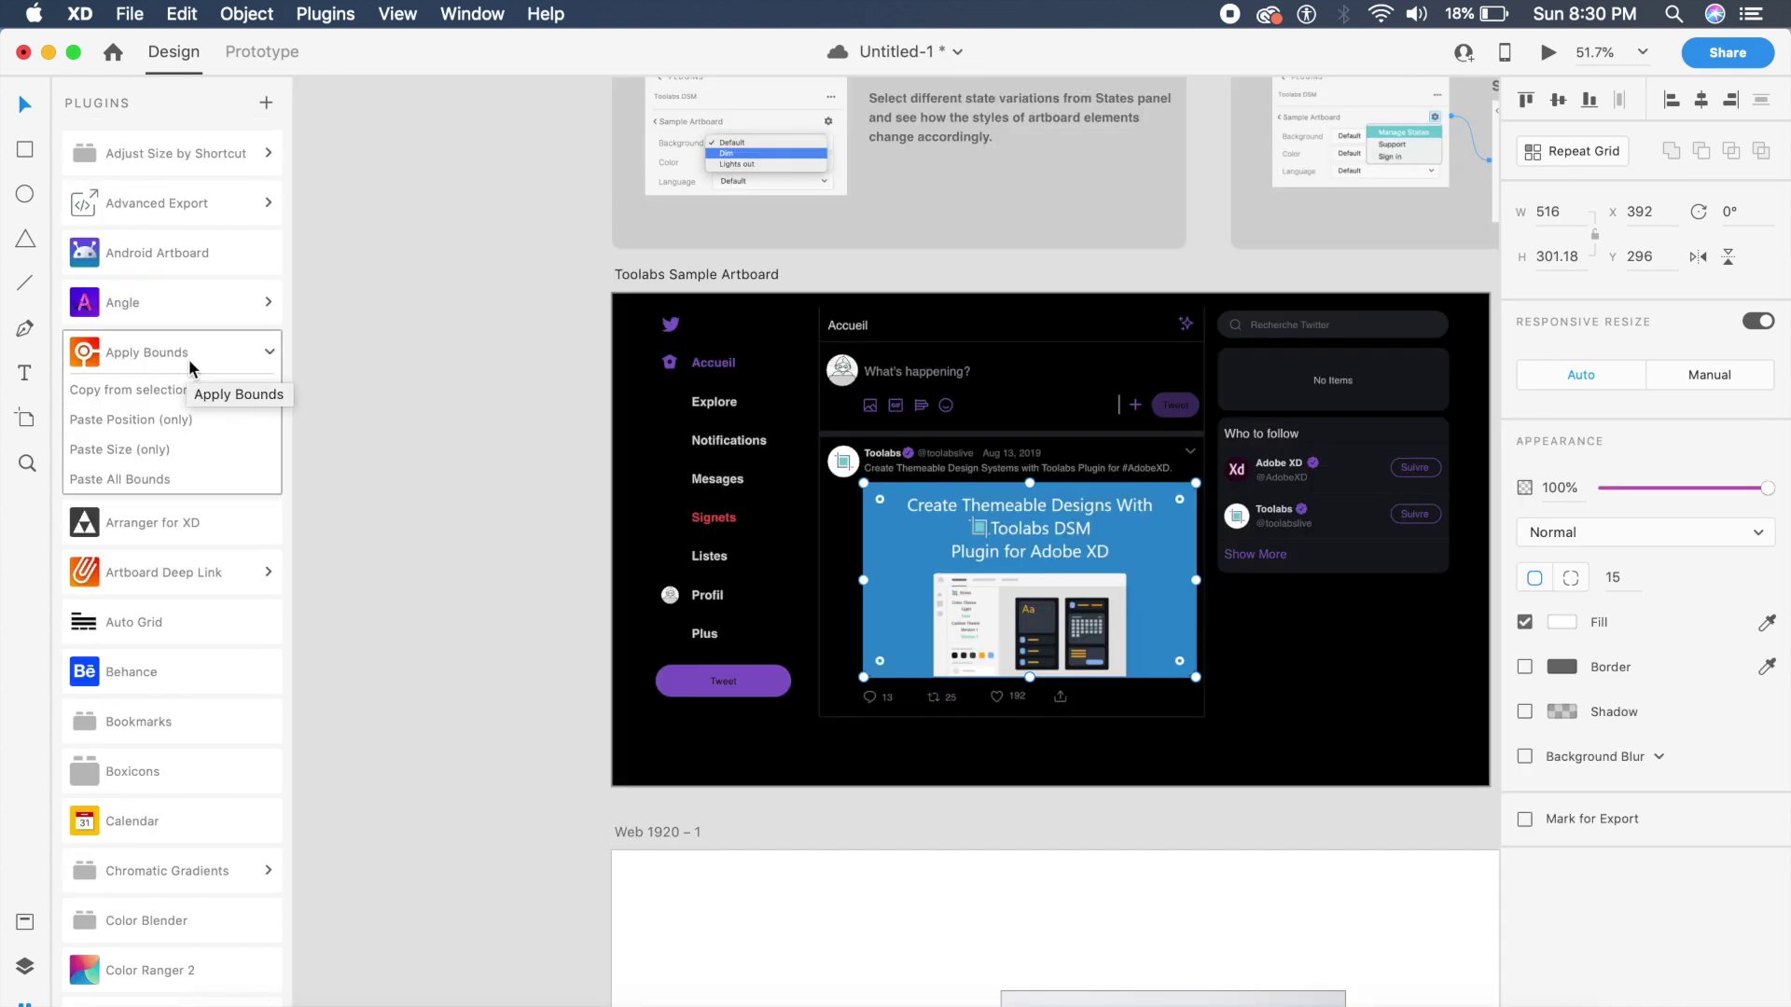
Save, then paste the sidebar group's position onto the tweet image with Apply Bounds.
key("super+s")
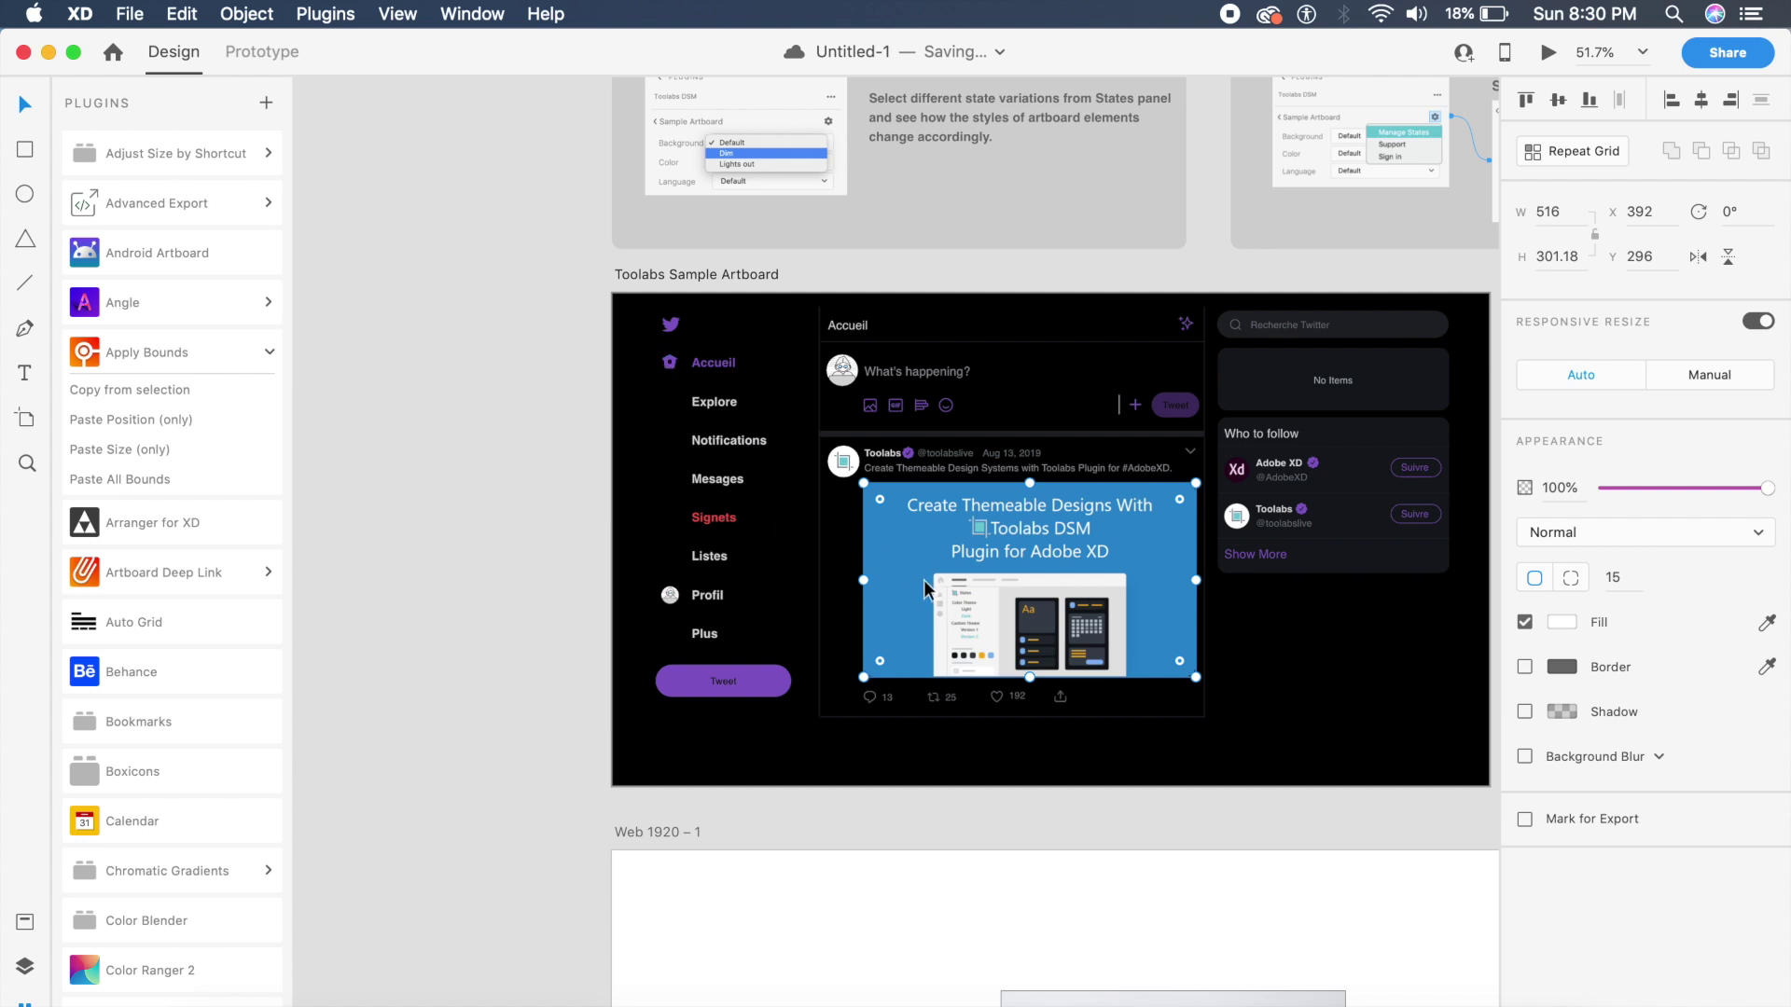
left_click(690, 607)
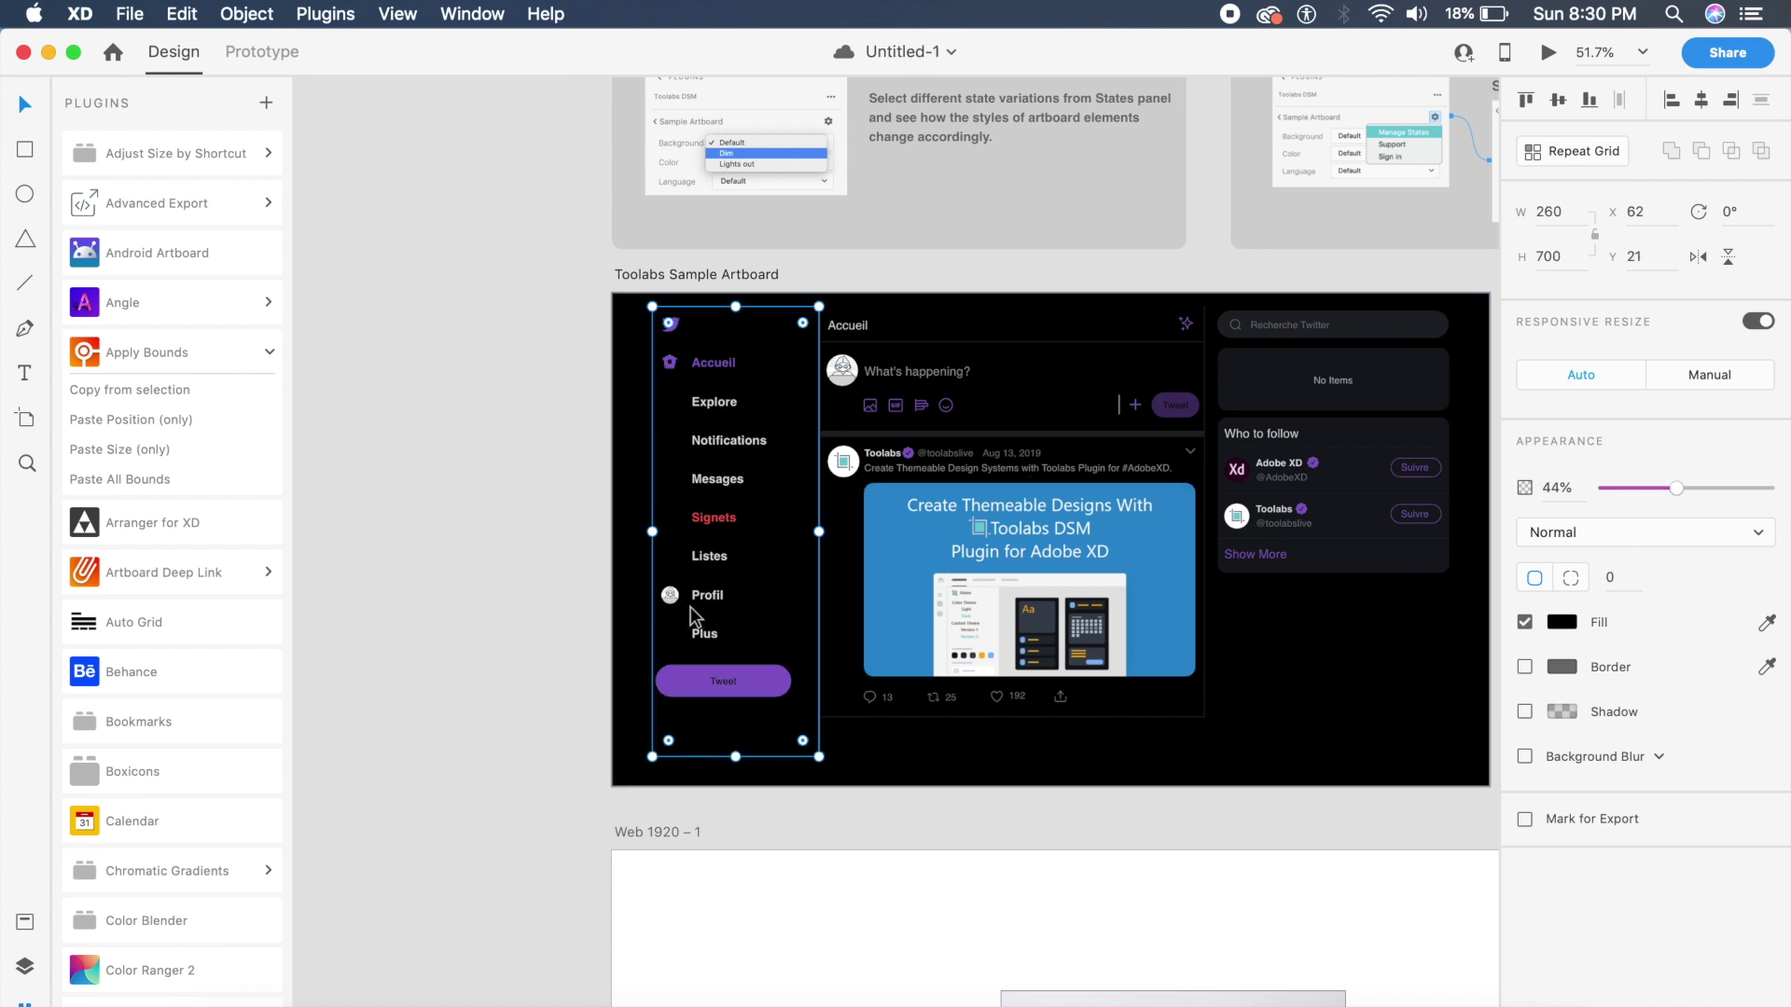
left_click(205, 393)
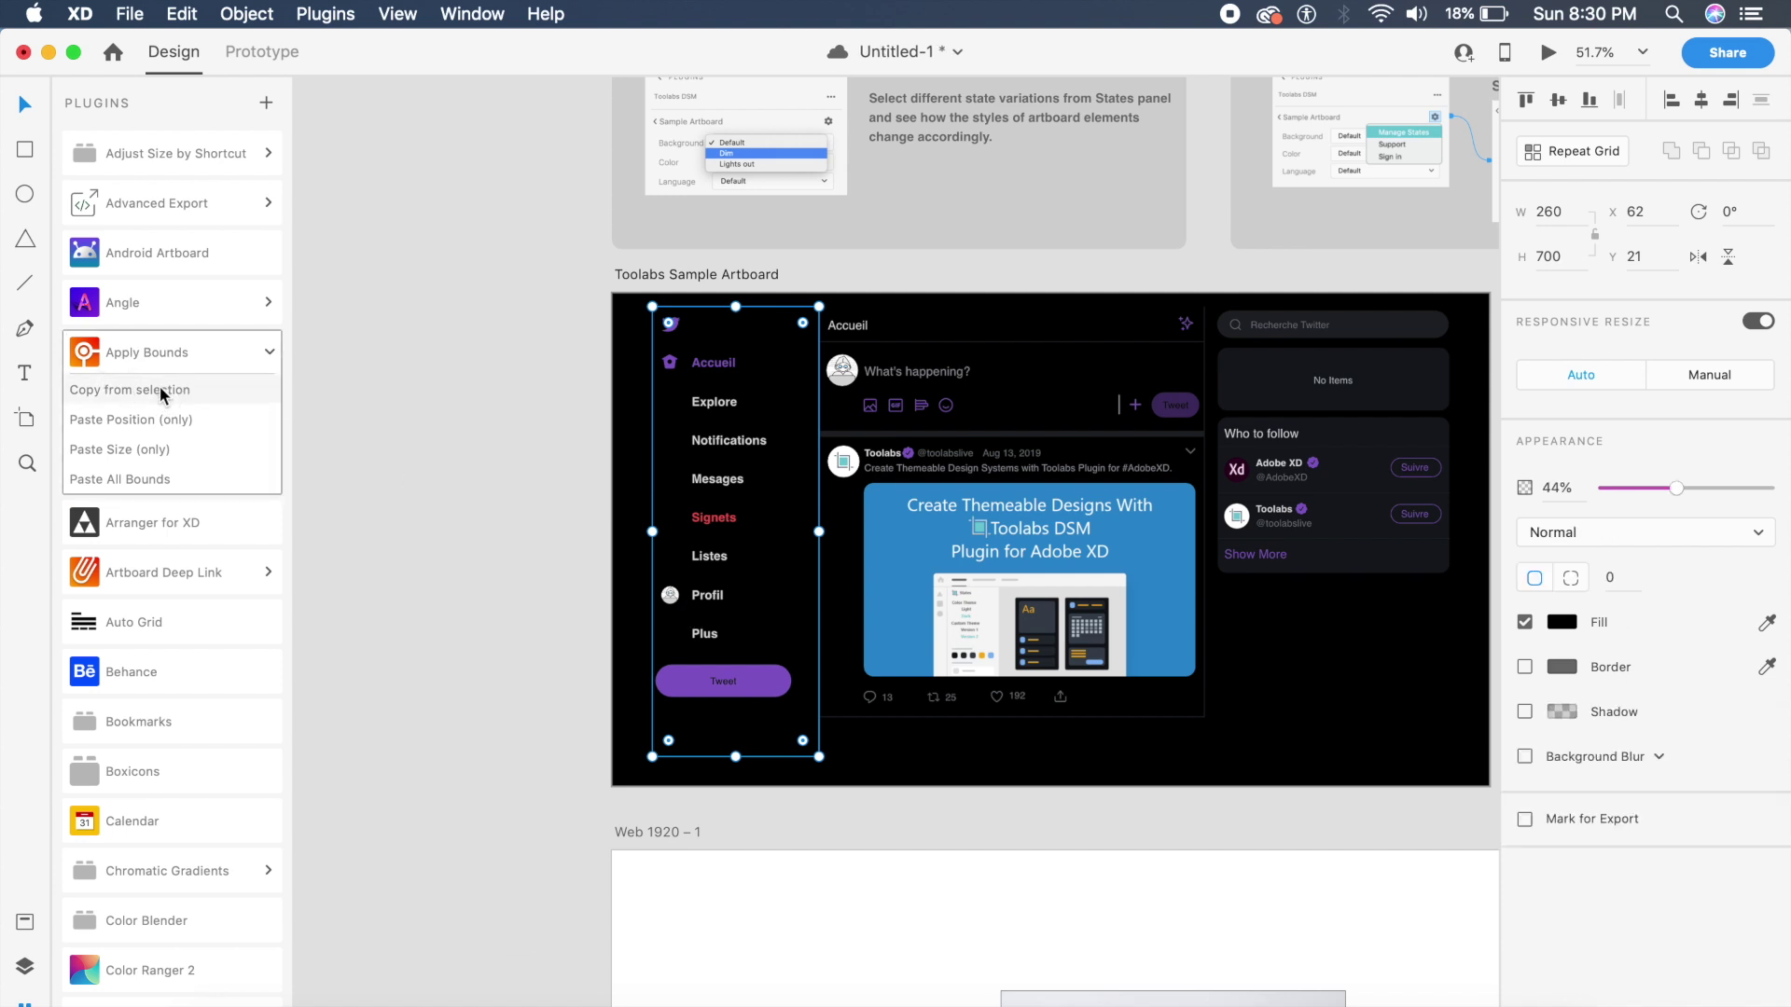
left_click(1052, 633)
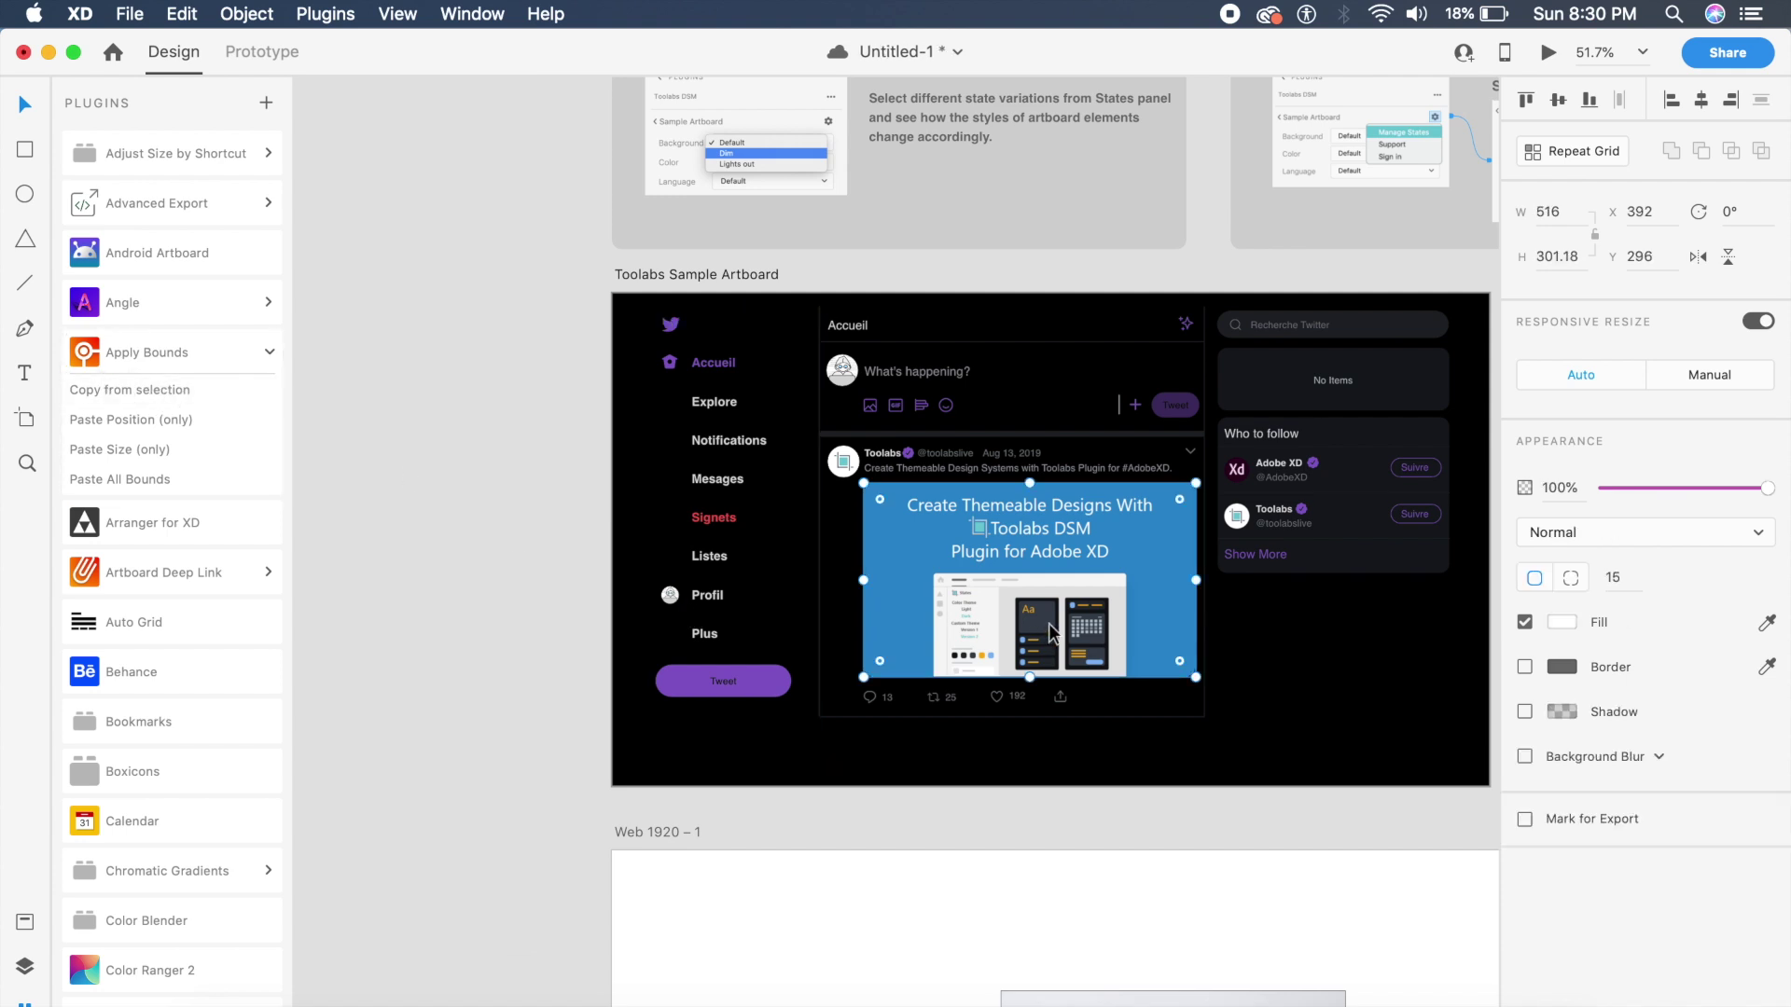
left_click(152, 420)
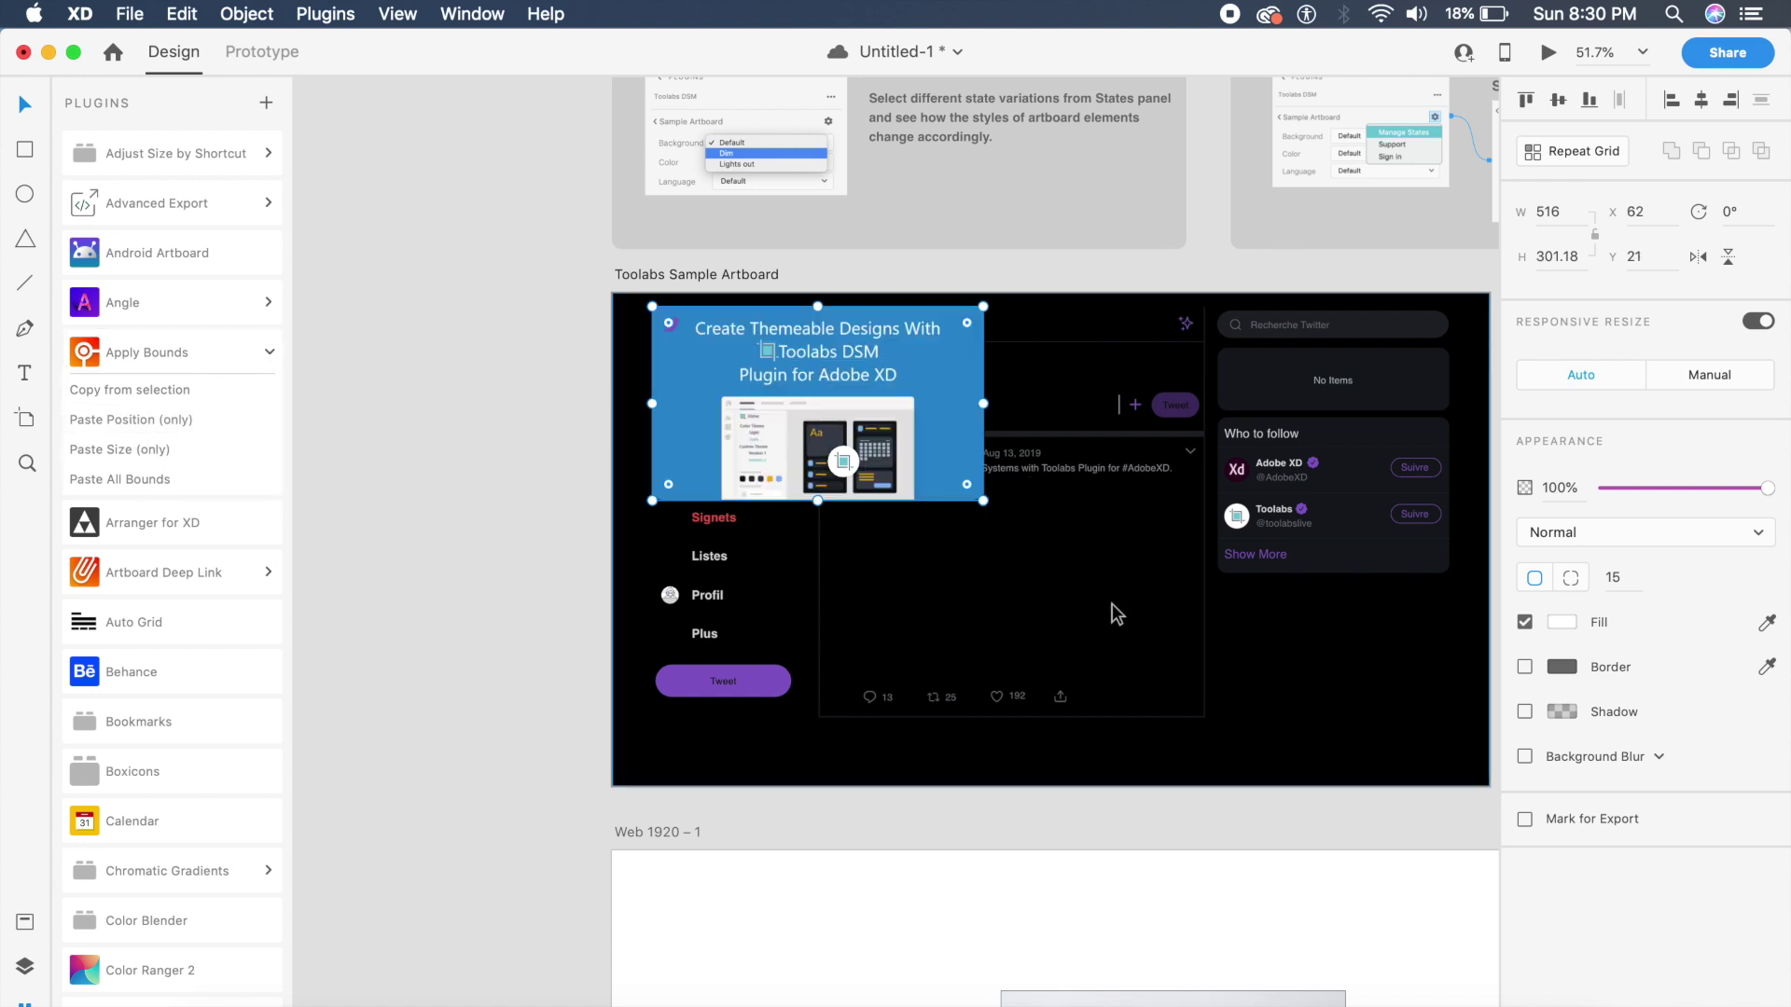
Undo the move, verify the image at W 516, X 392, Y 296, and save.
key("super+z")
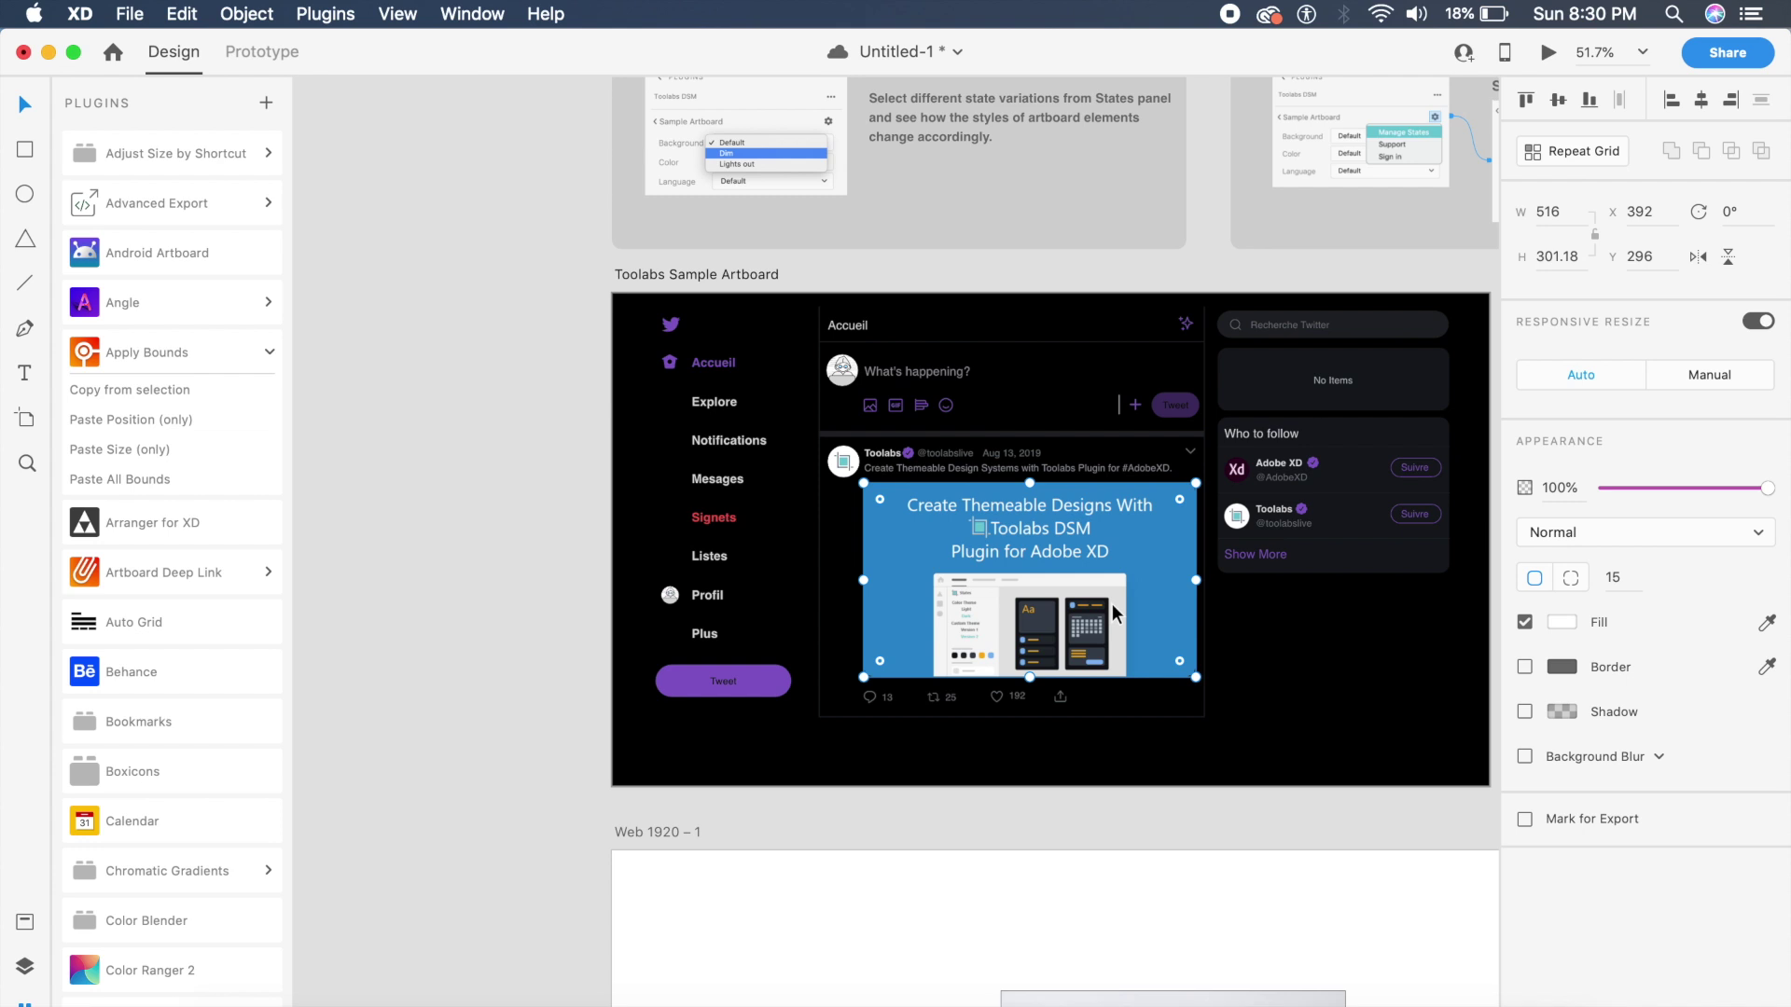
left_click(1557, 213)
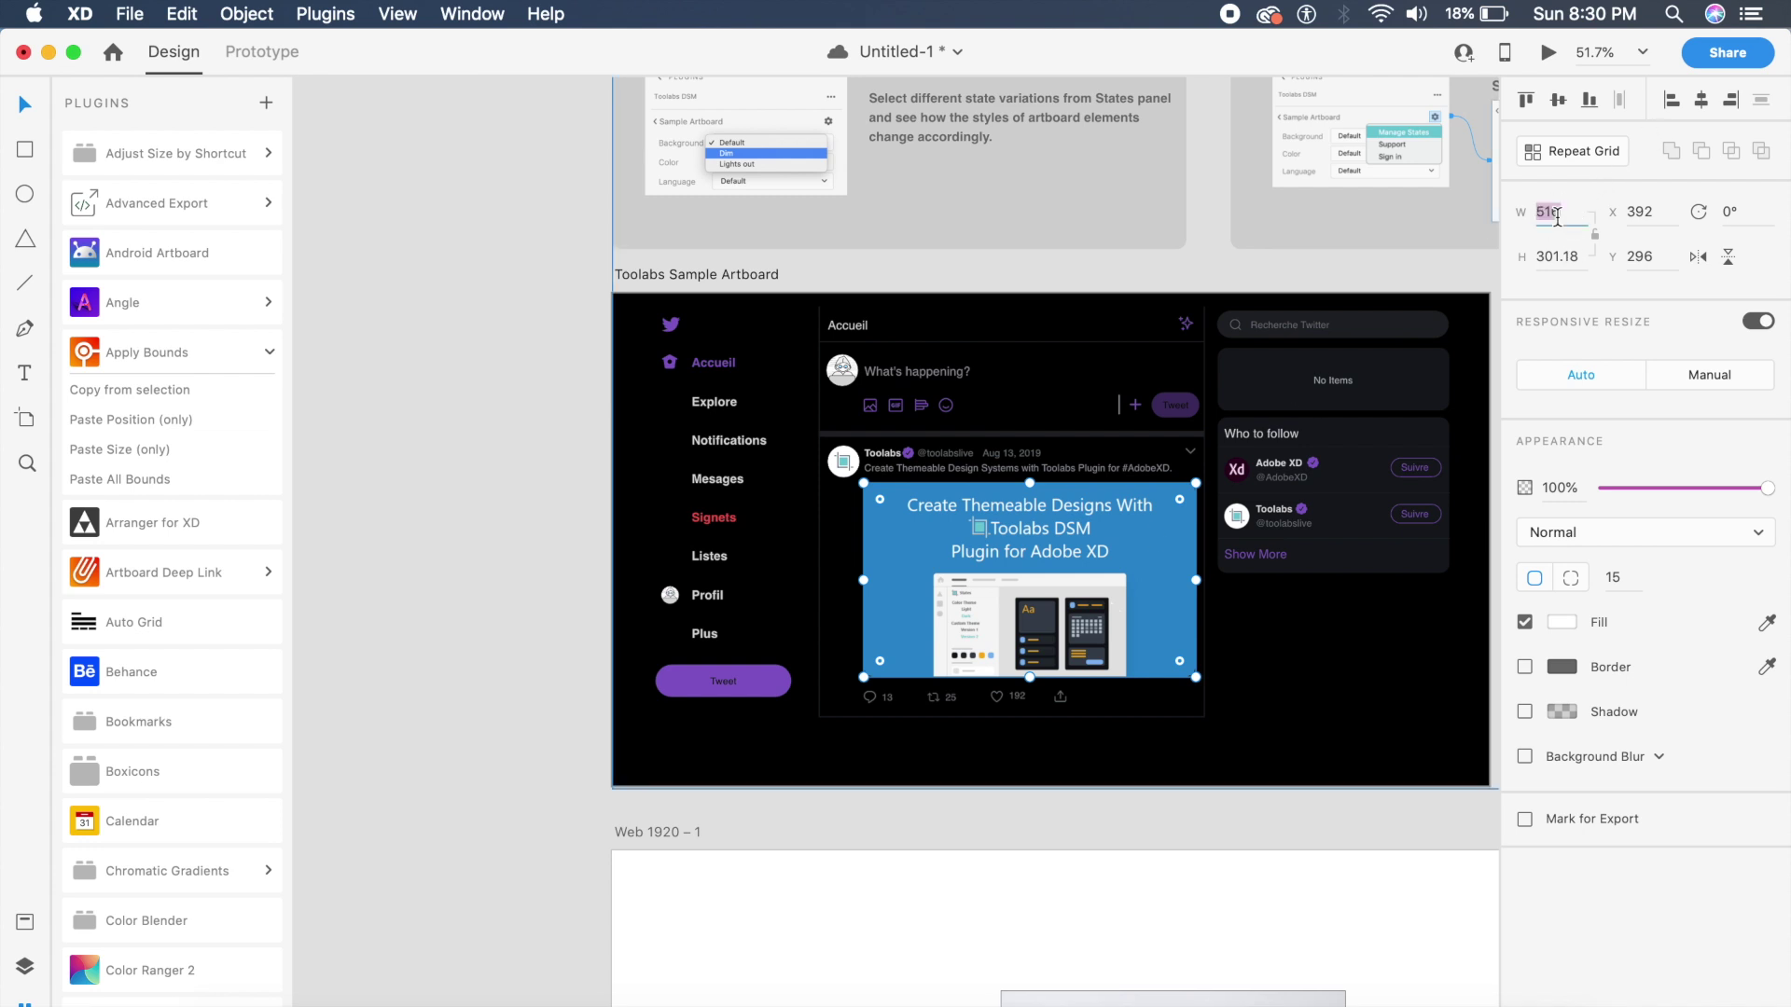
left_click(1654, 214)
left_click(1666, 253)
key("super+s")
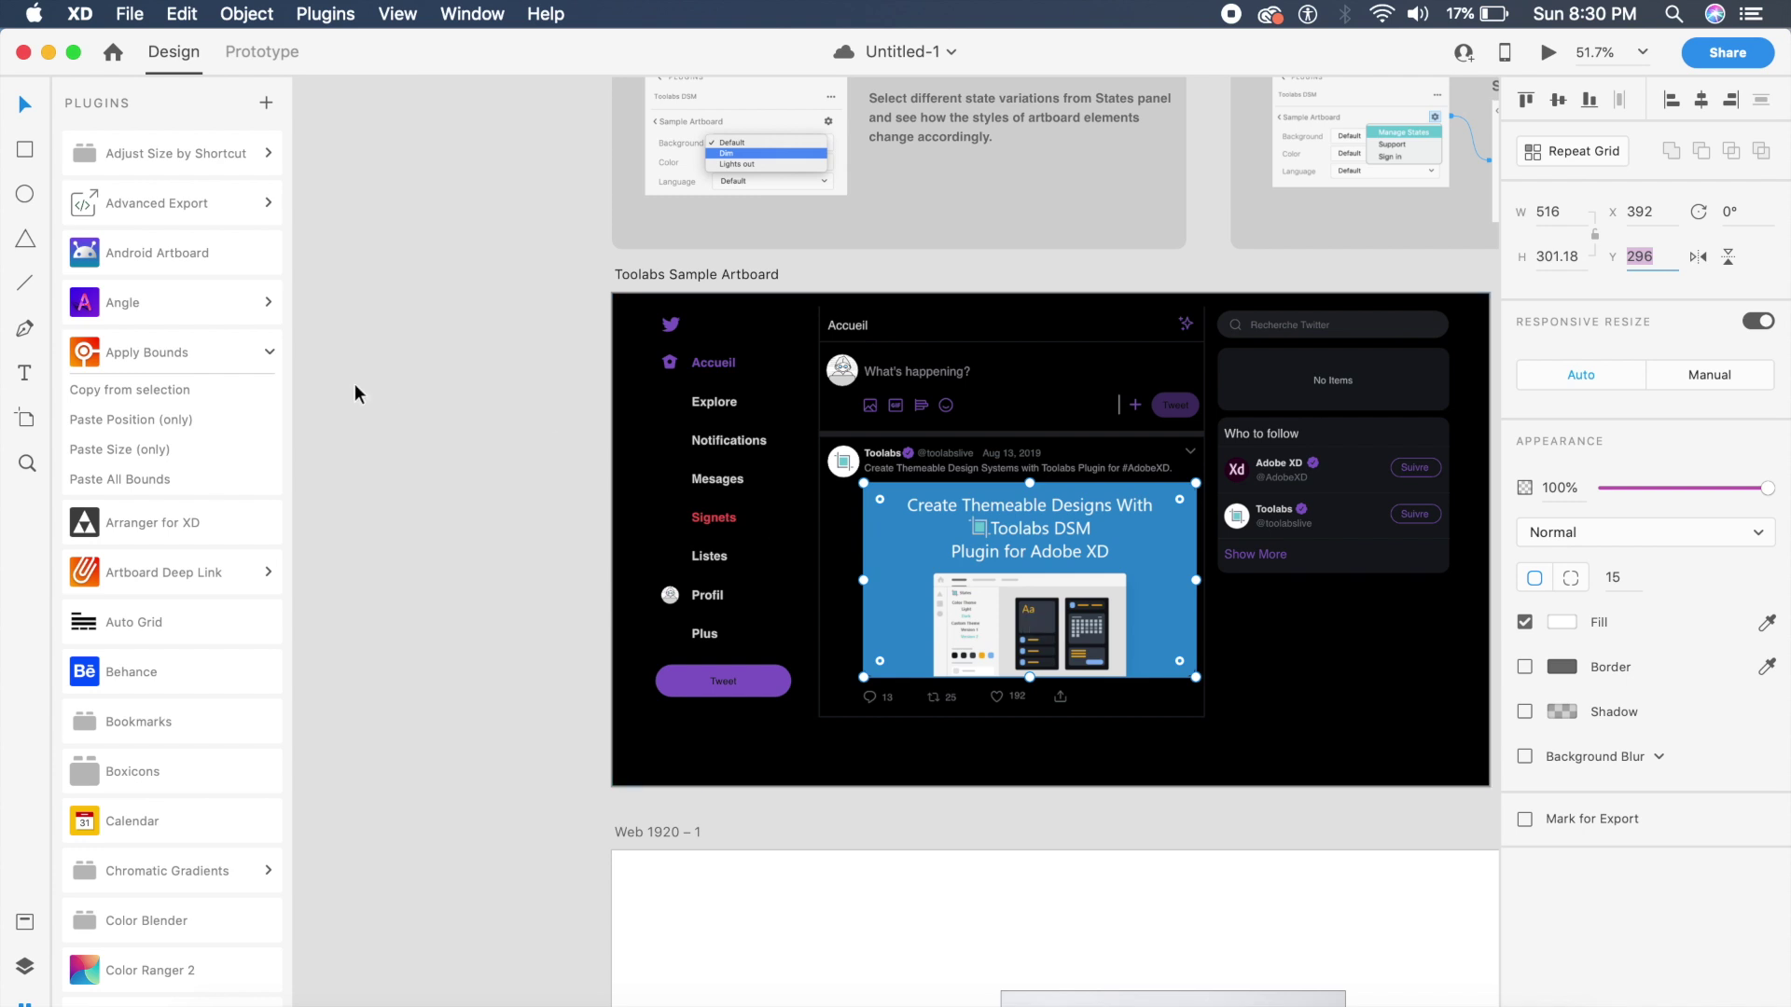
Collapse the Apply Bounds entry in the Plugins panel.
left_click(270, 353)
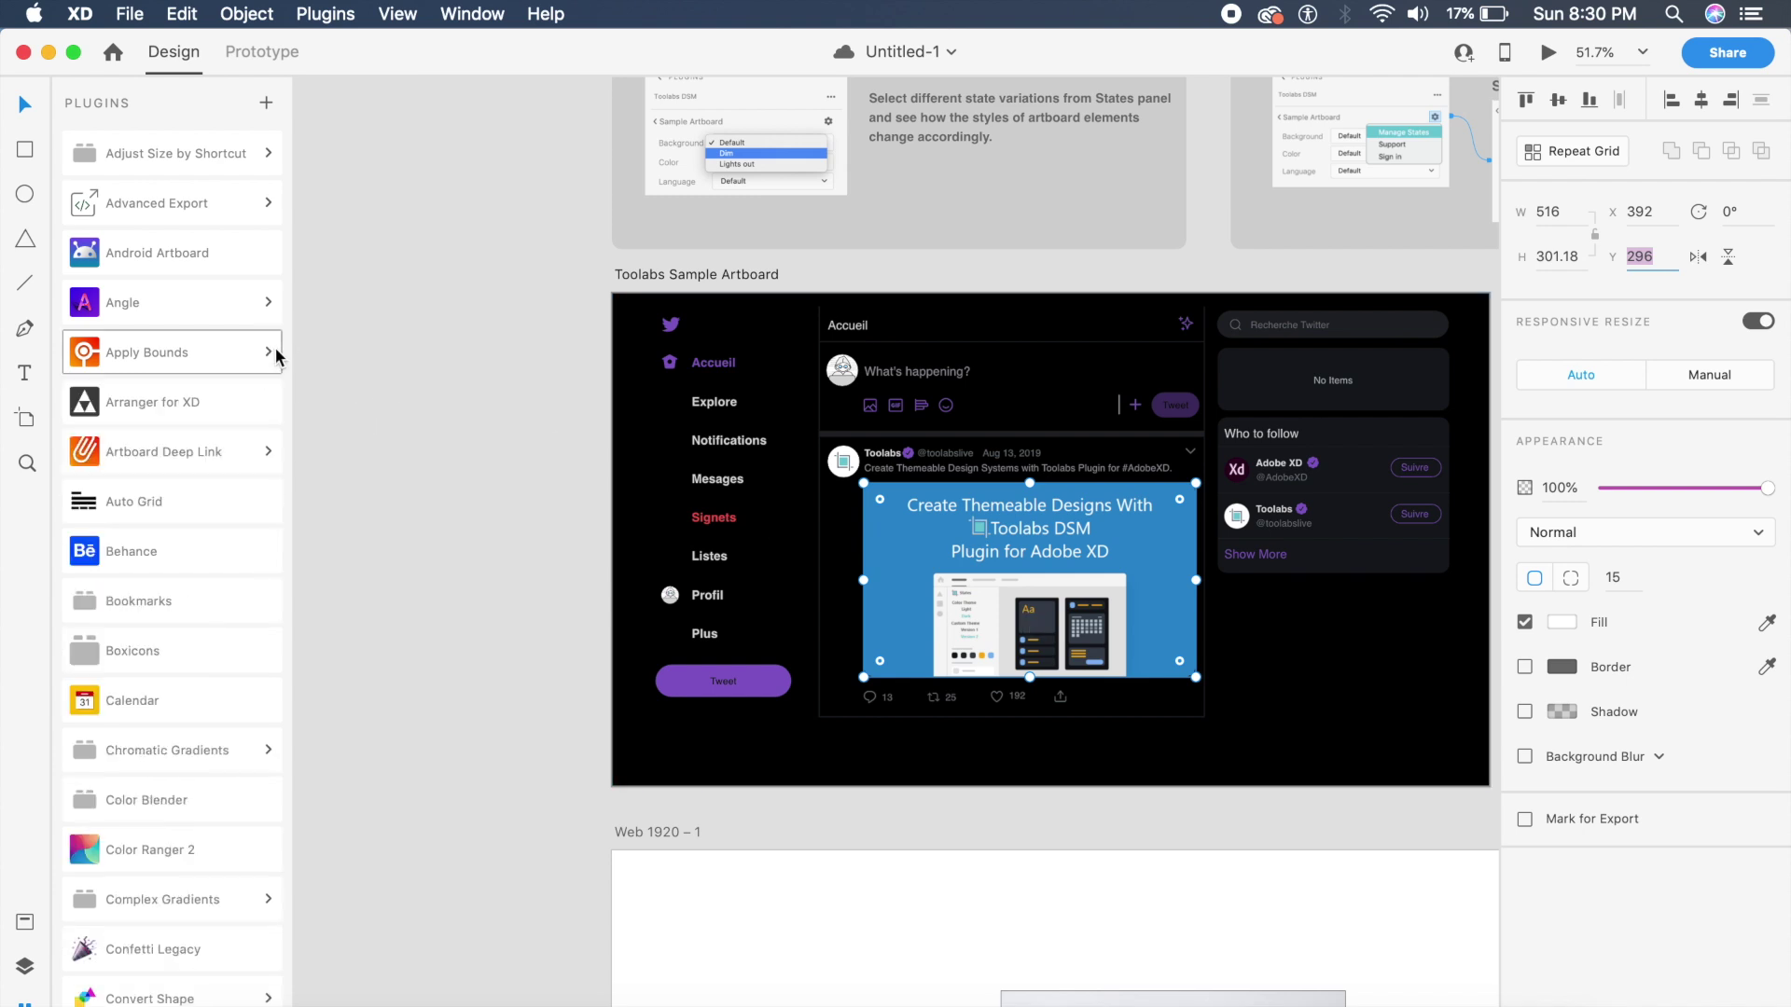